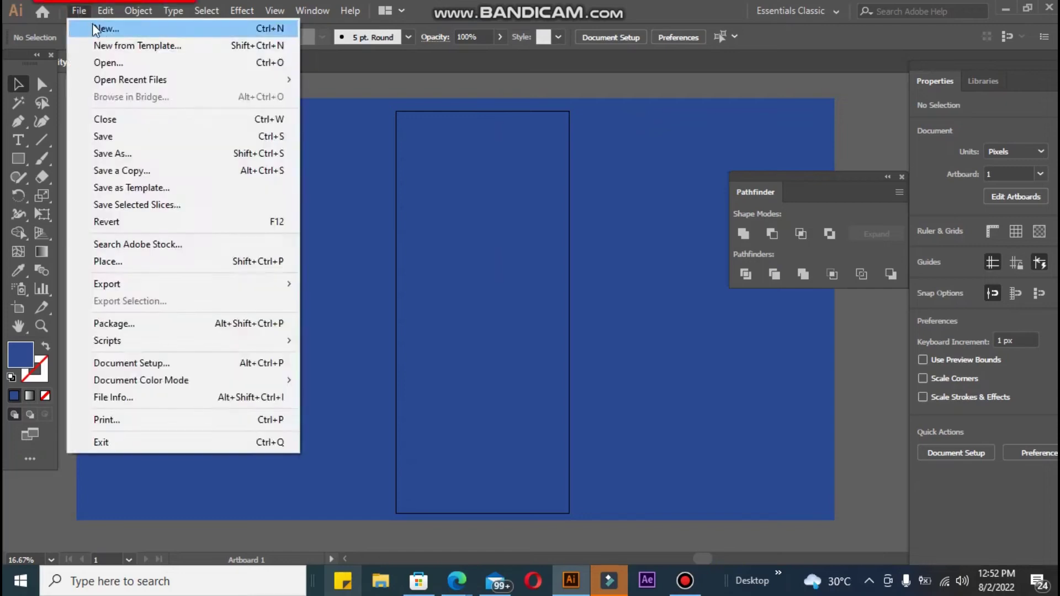
Create a 1080 × 1080 px document and paste in the portrait photo of the man in a hat
click(100, 28)
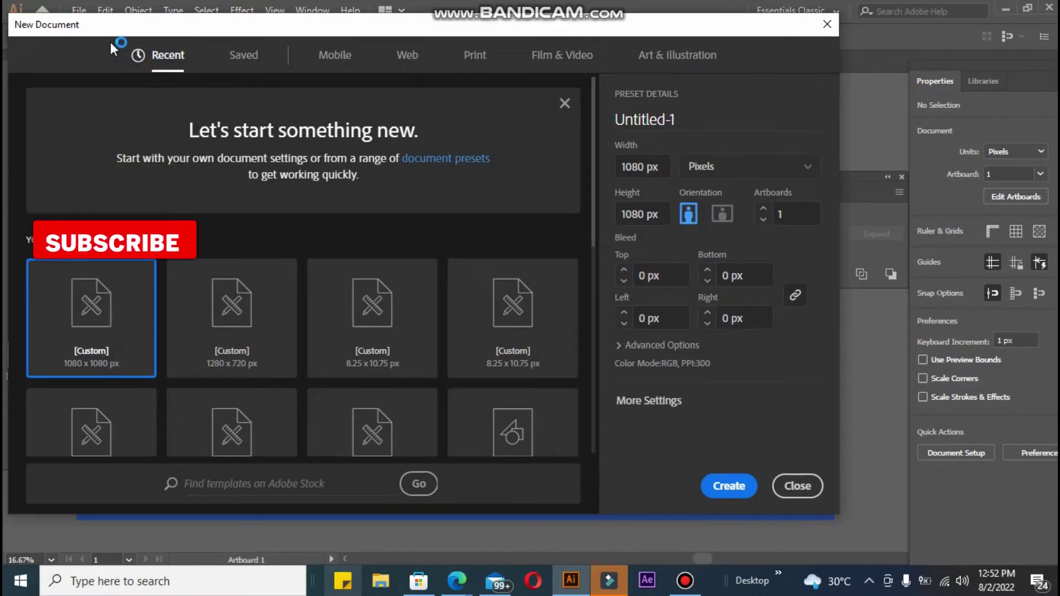
click(635, 167)
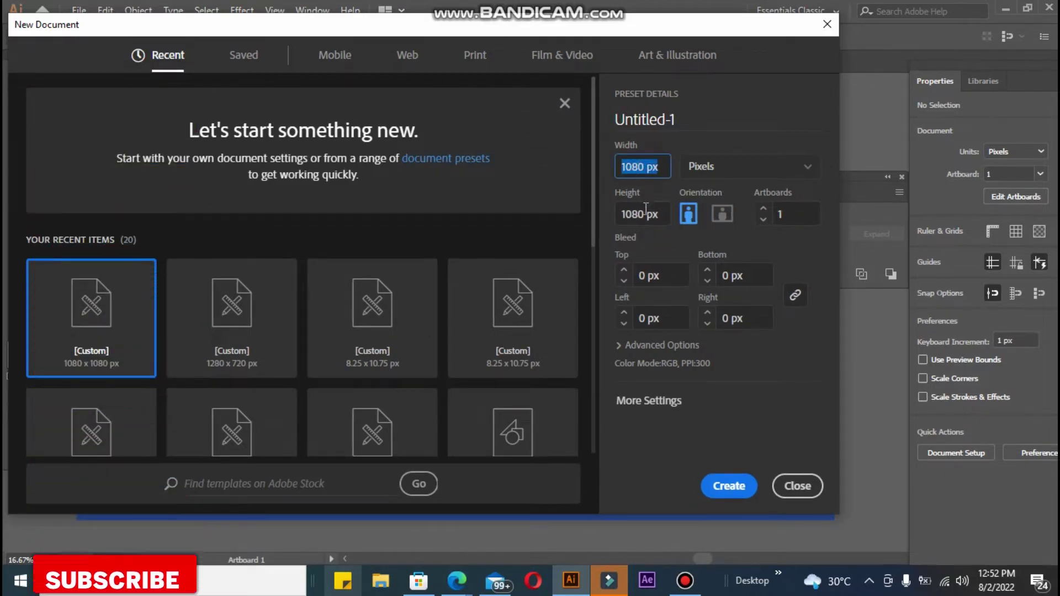
click(729, 486)
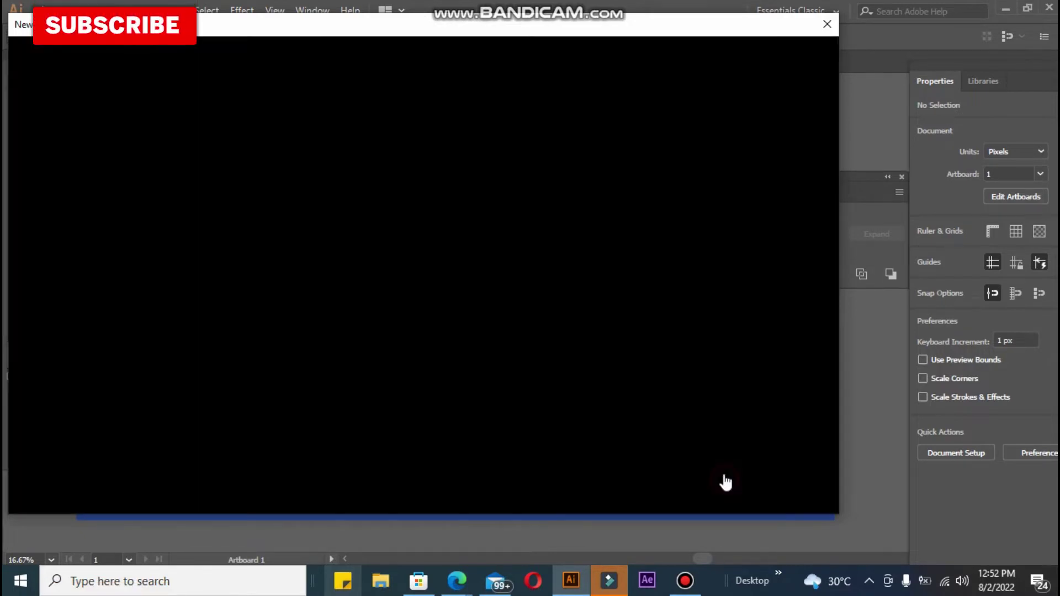
key(ctrl+v)
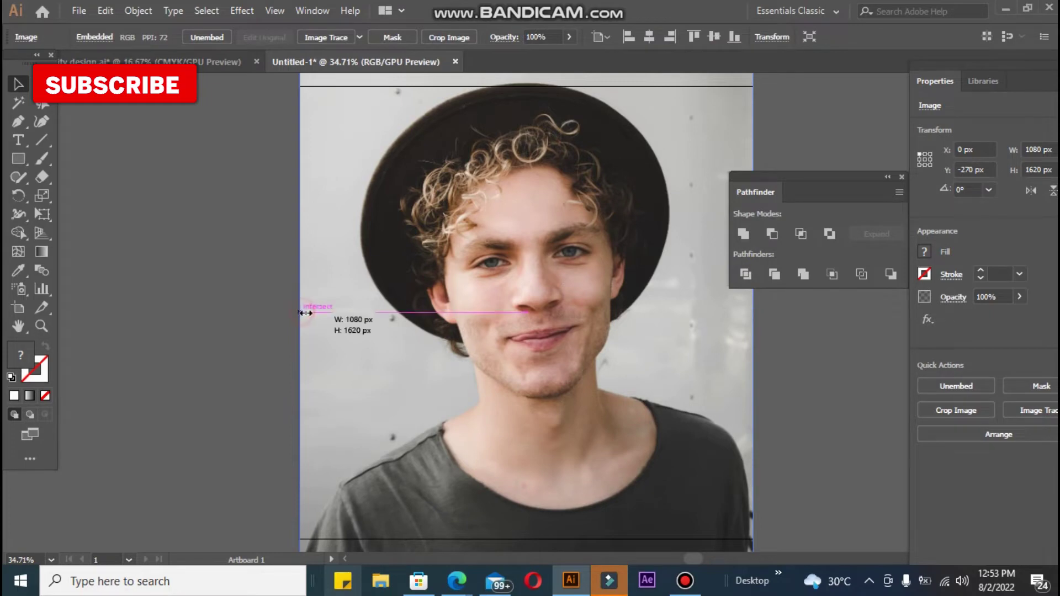
Shrink the portrait to a ~158 × 238 px thumbnail on the left pasteboard; close Pathfinder
drag(428, 357, 562, 416)
drag(686, 479, 687, 359)
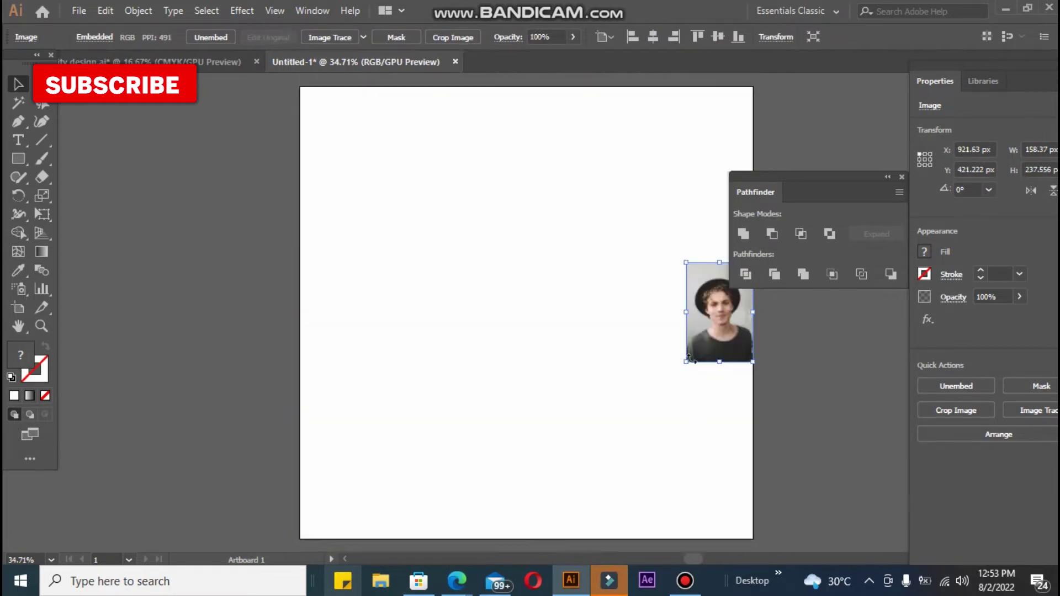
drag(717, 309, 111, 175)
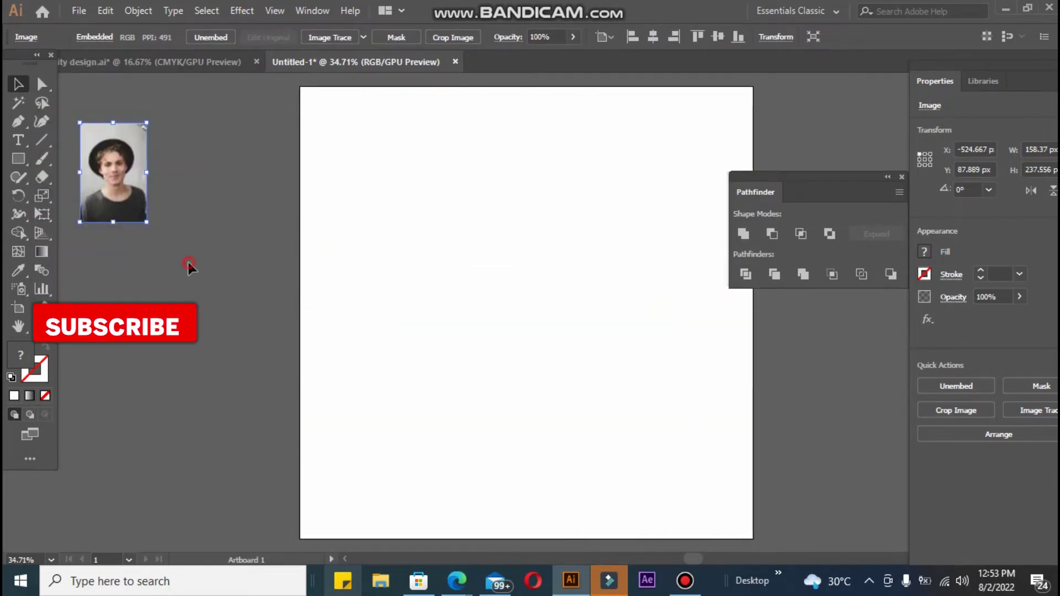
click(656, 549)
click(684, 579)
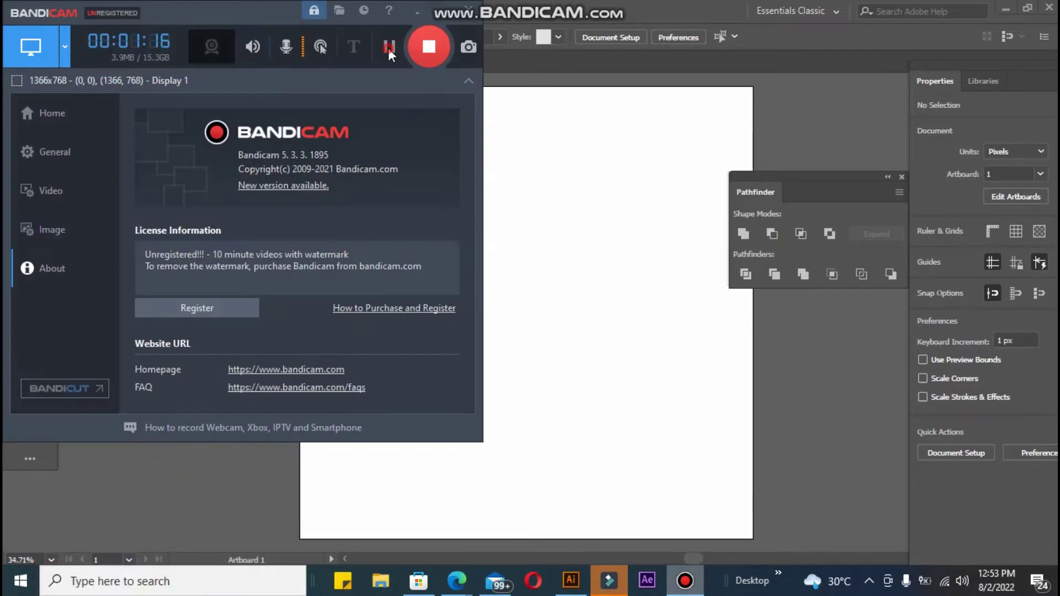
click(866, 135)
click(901, 177)
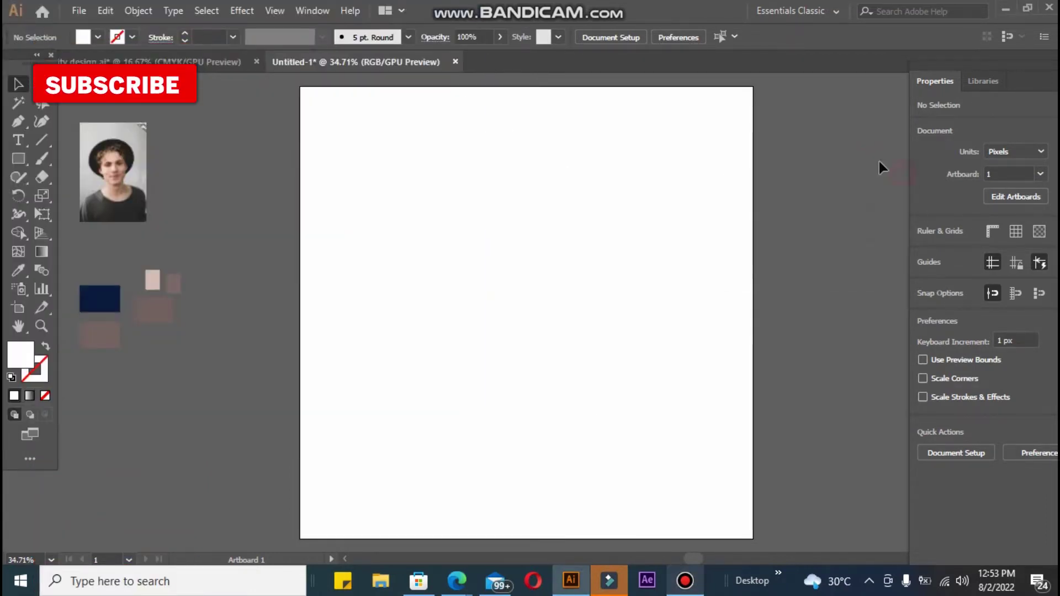
Draw an artboard-sized rectangle and fill it with the navy swatch colour
click(18, 158)
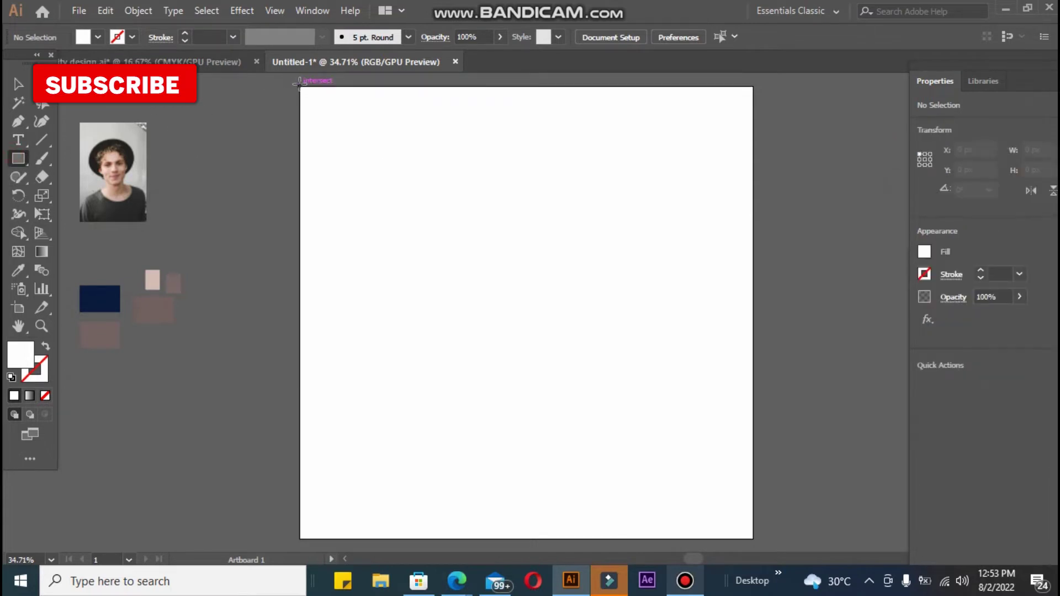
drag(604, 367, 753, 538)
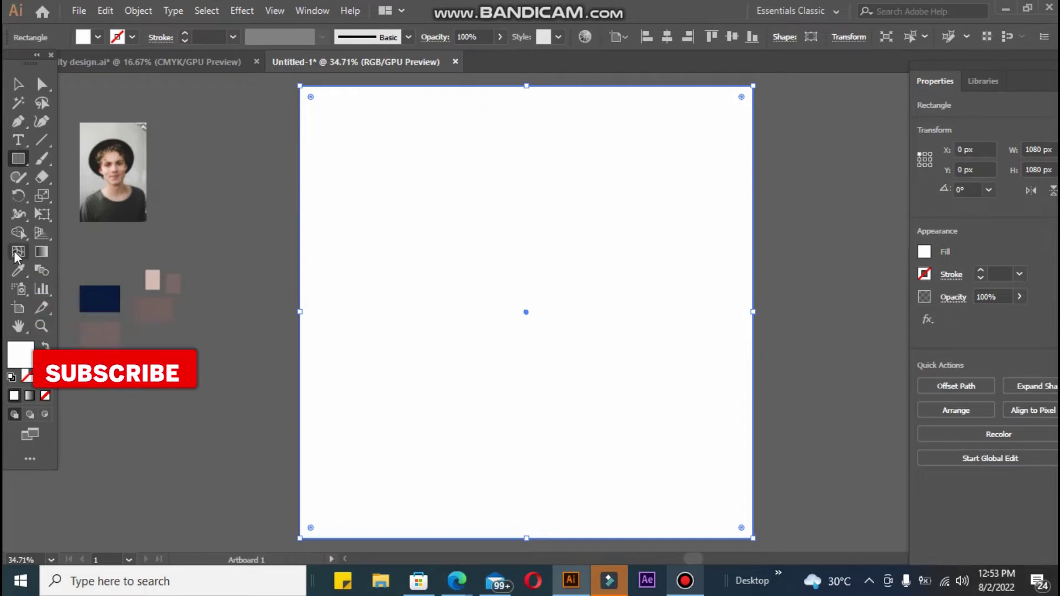
click(18, 270)
click(110, 294)
click(18, 84)
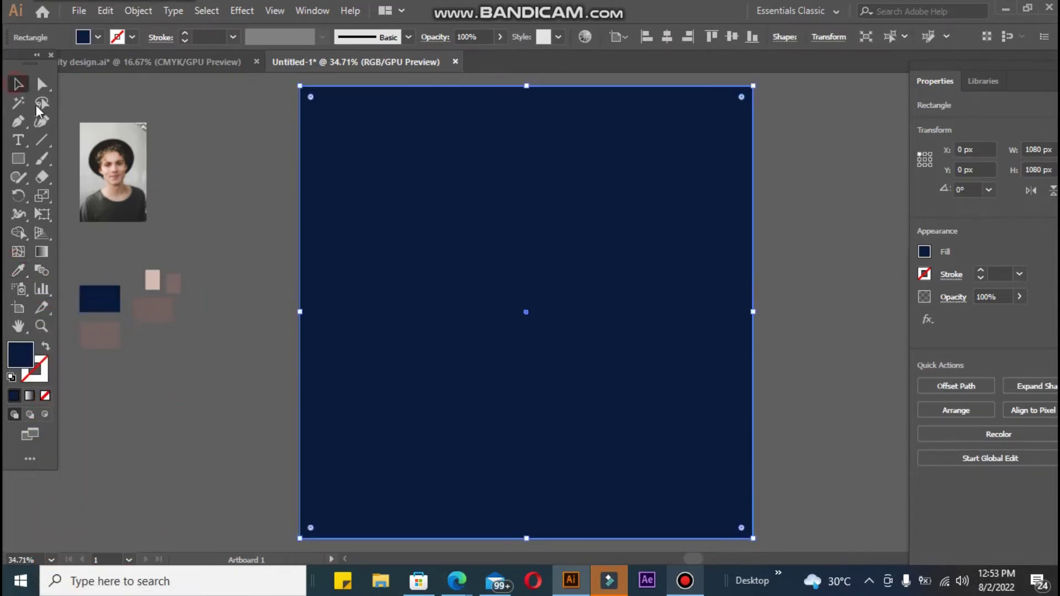
click(168, 207)
Bring the portrait to the front, enlarge it to about 452 × 678 px and centre it
drag(132, 193, 371, 306)
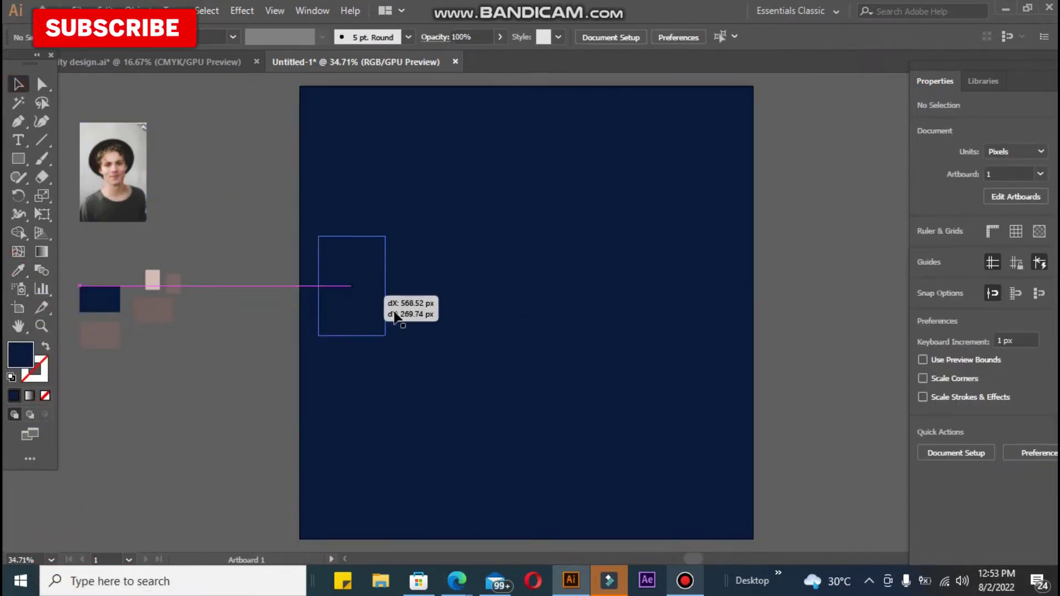
right_click(355, 303)
mouse_move(430, 433)
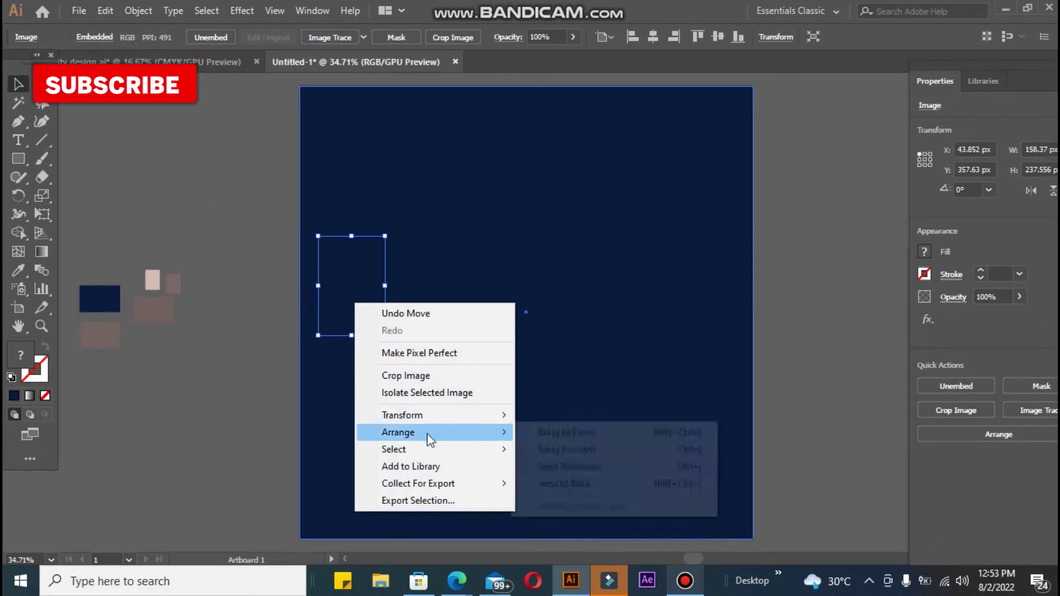
click(536, 432)
drag(384, 335, 597, 521)
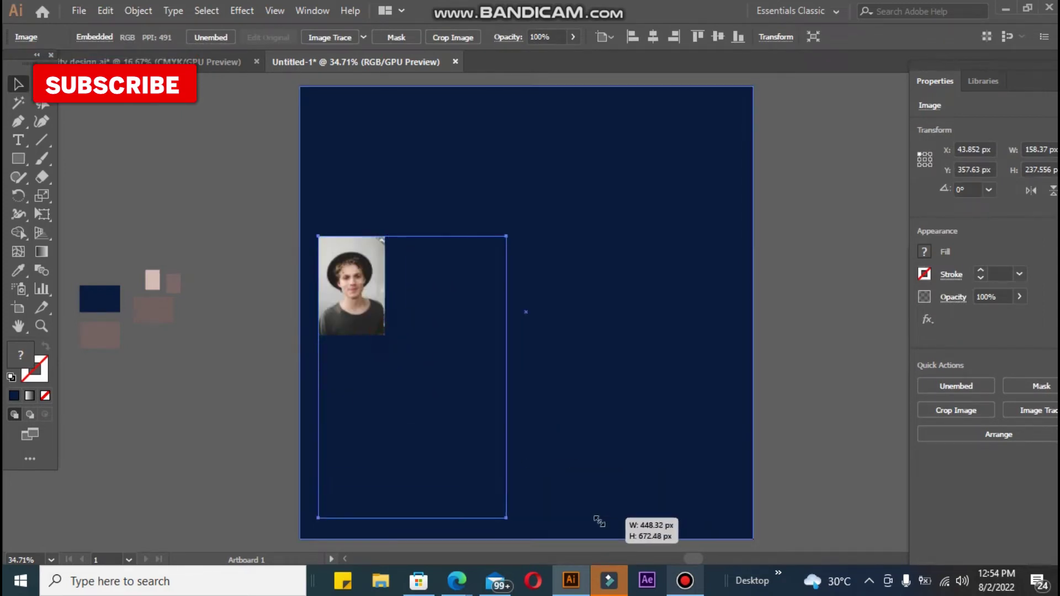
drag(463, 448, 333, 350)
click(515, 319)
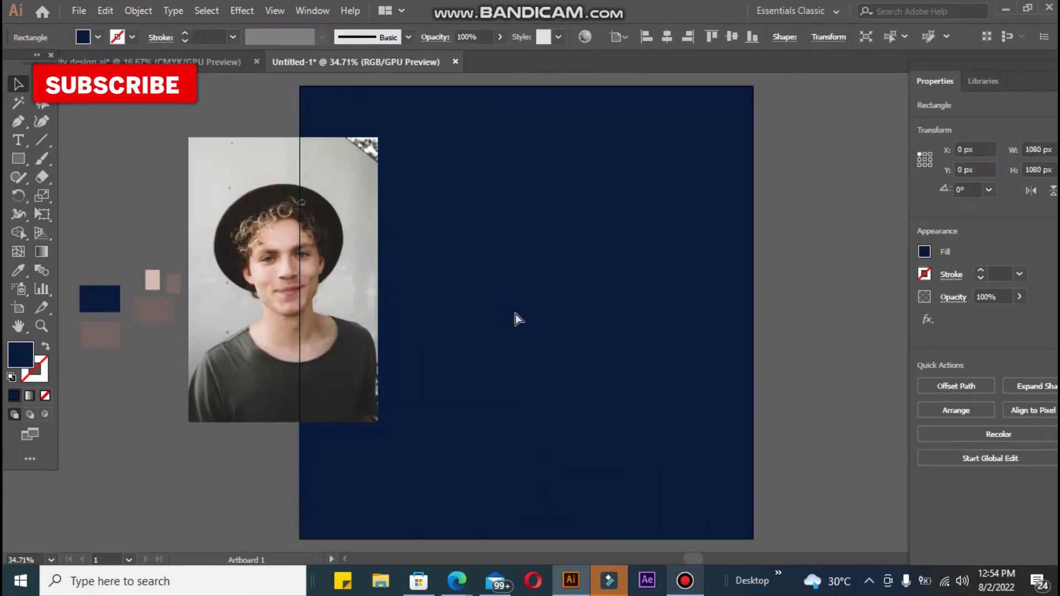
drag(348, 275, 522, 309)
key(ctrl+plus)
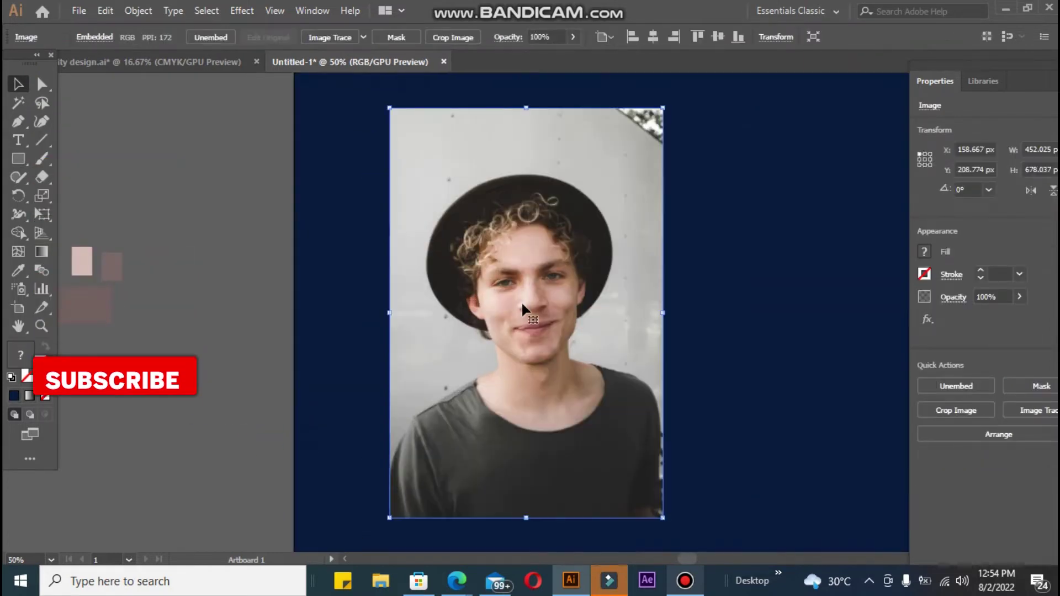
click(19, 122)
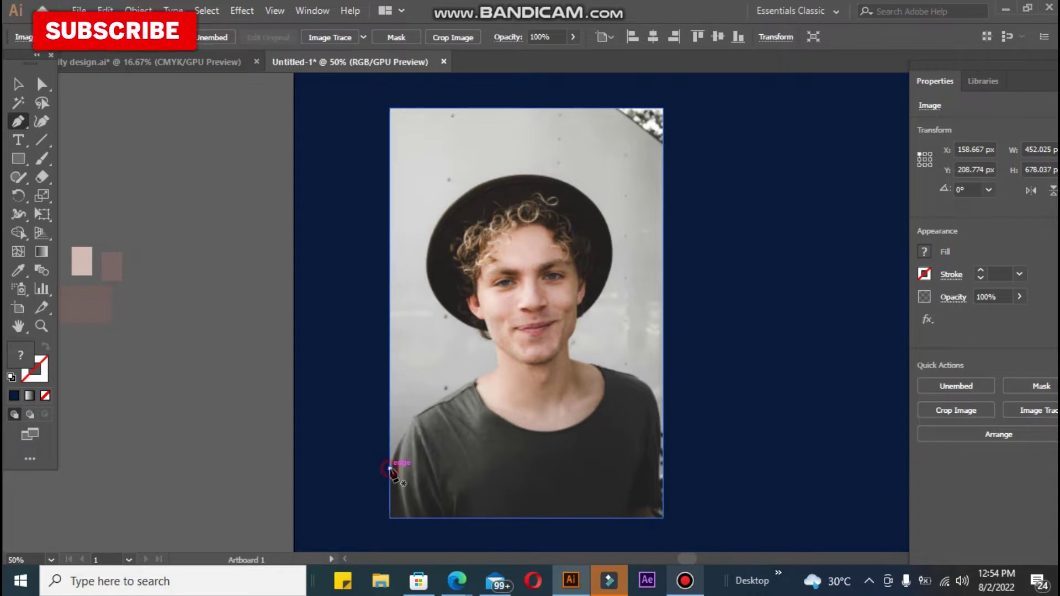
Trace a curved, unfilled Pen path from the lower-left shoulder up to the base of the neck
click(390, 469)
click(415, 417)
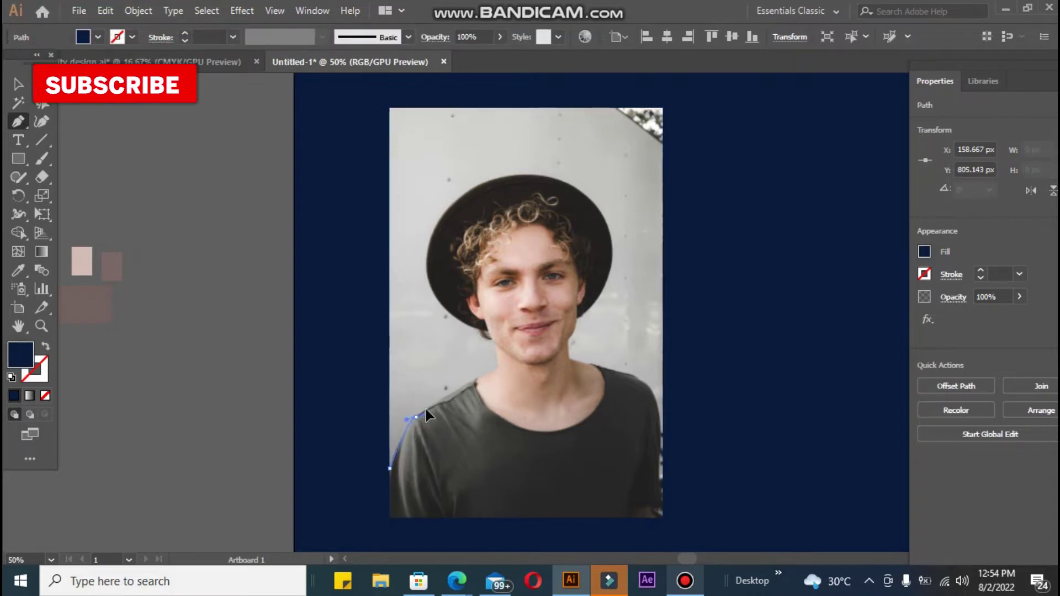
drag(434, 407, 420, 419)
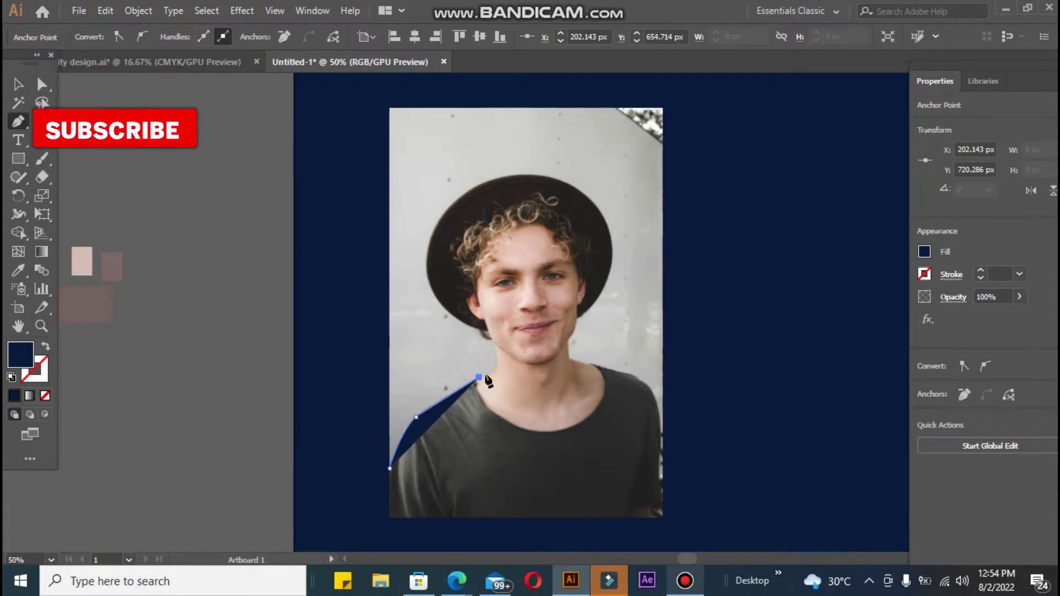
mouse_move(496, 366)
mouse_down()
mouse_move(468, 373)
mouse_move(498, 353)
mouse_move(475, 326)
mouse_up()
key(slash)
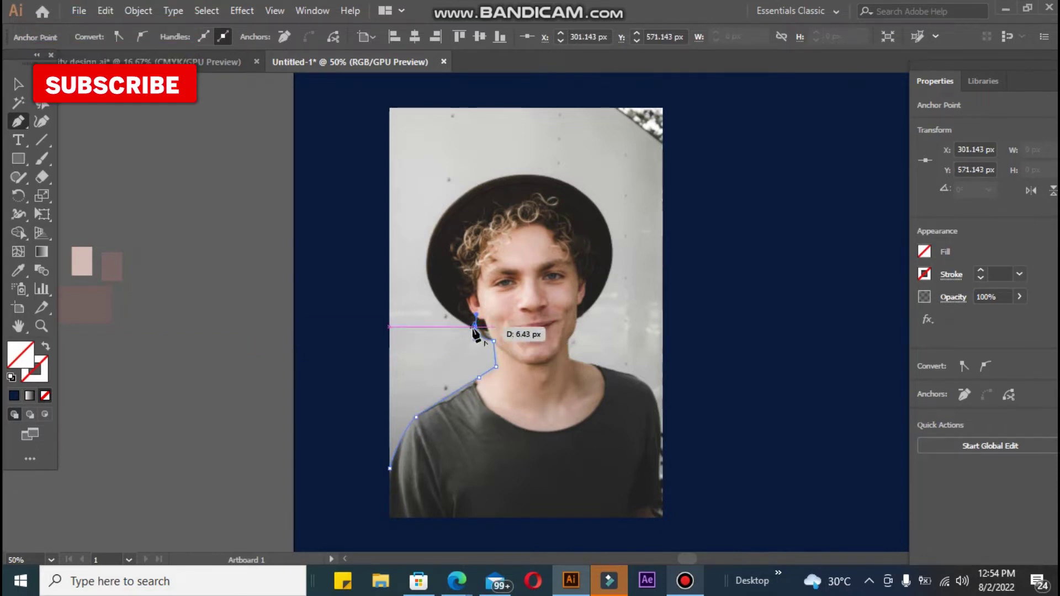
Continue the path around the hat's left edge, top and right side
drag(427, 251, 433, 192)
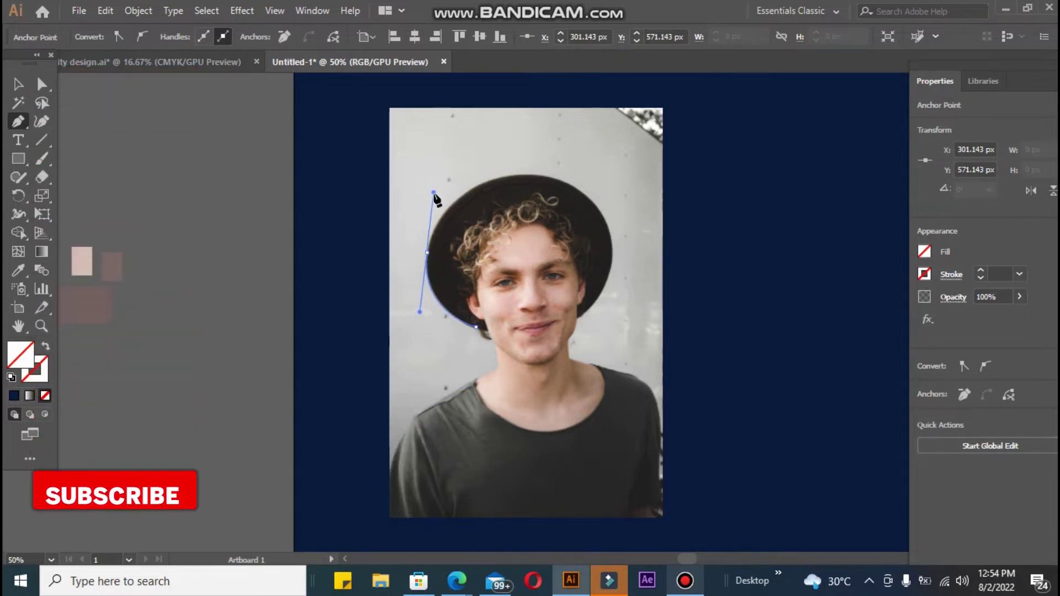
click(427, 252)
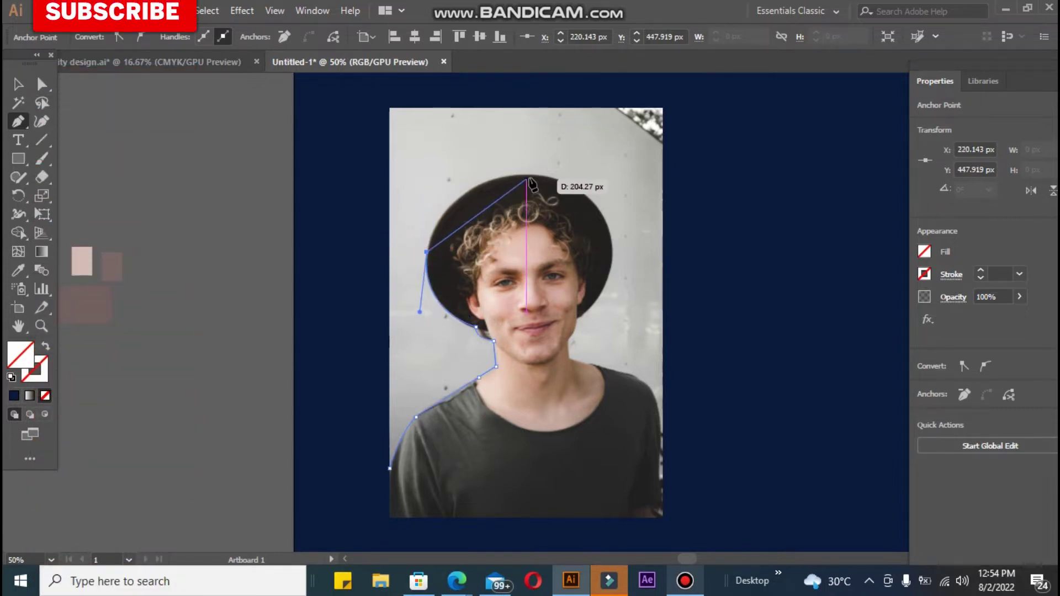
drag(532, 174, 638, 171)
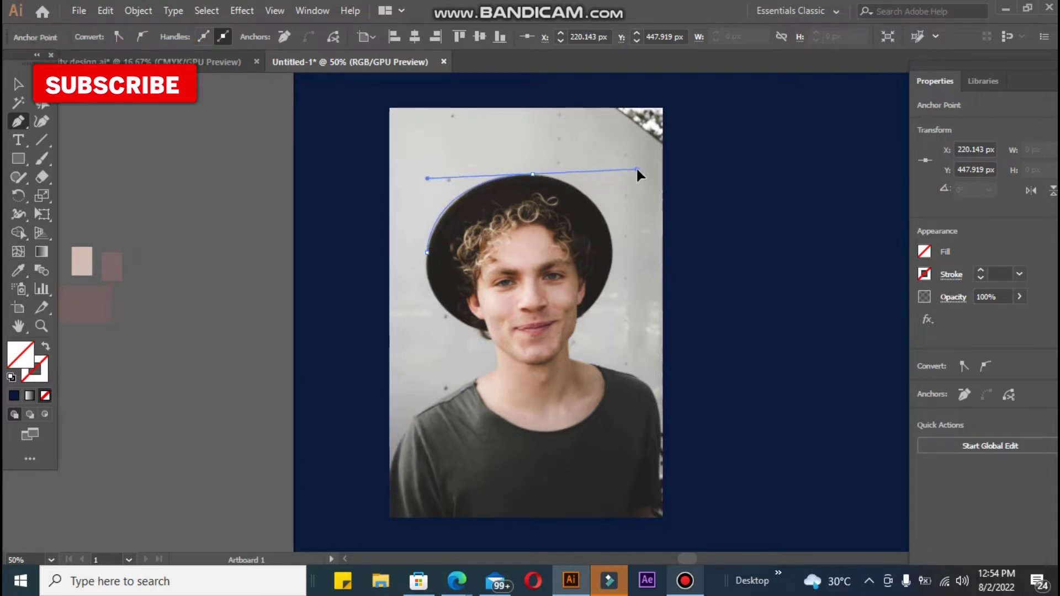
drag(637, 170, 625, 174)
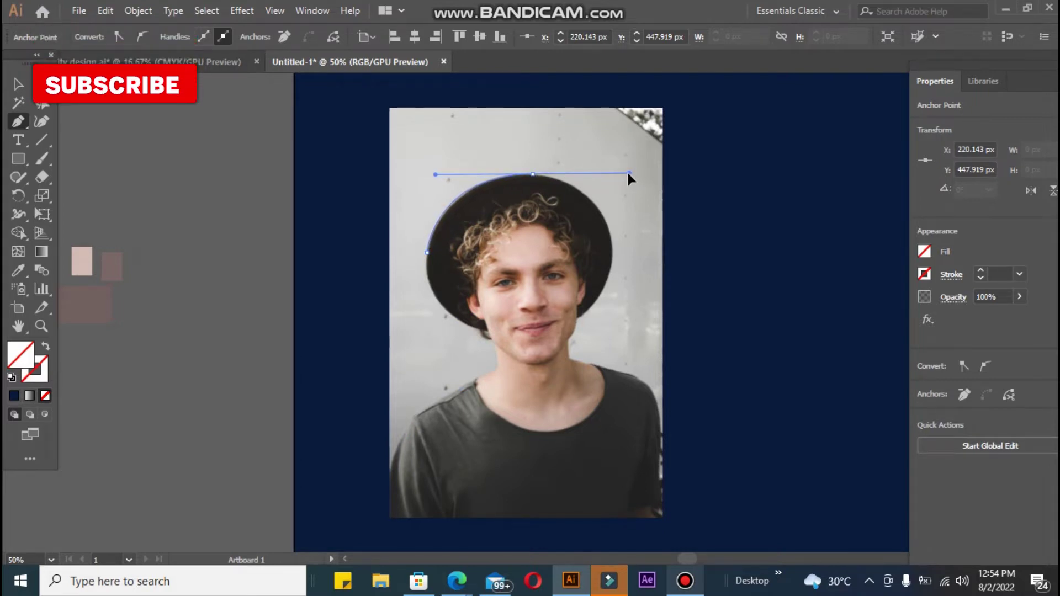
click(532, 175)
mouse_move(612, 253)
mouse_down()
mouse_move(607, 313)
mouse_move(616, 326)
mouse_up()
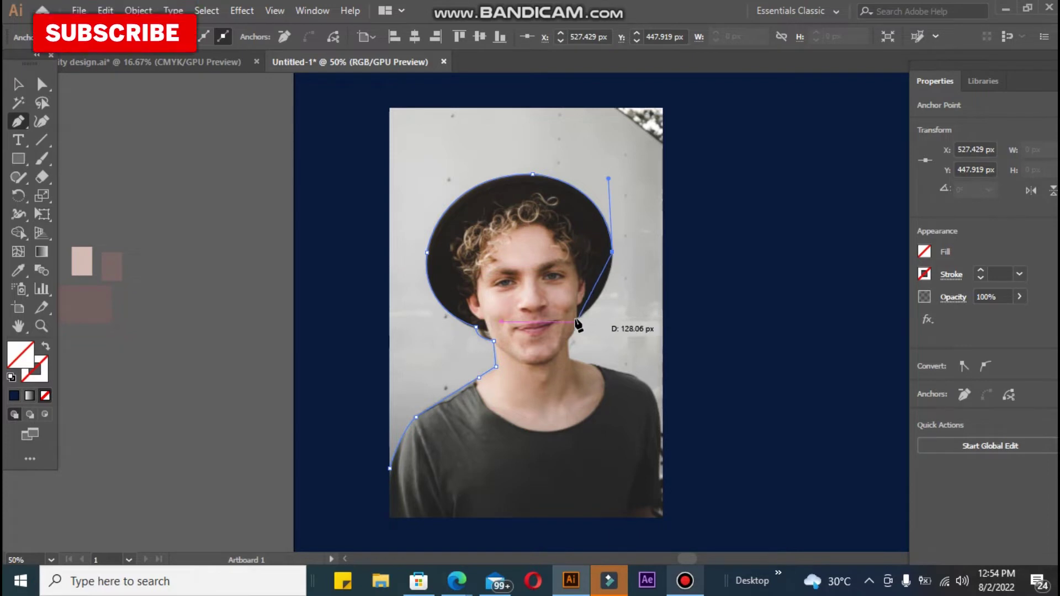
mouse_move(574, 322)
mouse_down()
mouse_move(535, 334)
mouse_move(533, 345)
mouse_up()
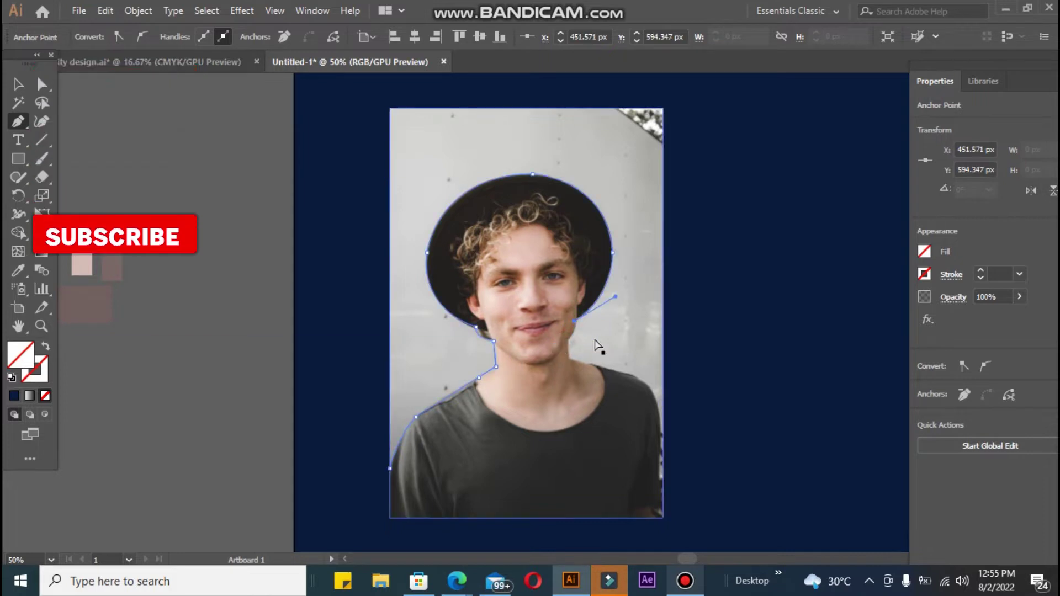
mouse_move(612, 252)
mouse_down()
mouse_move(584, 333)
mouse_move(548, 345)
mouse_up()
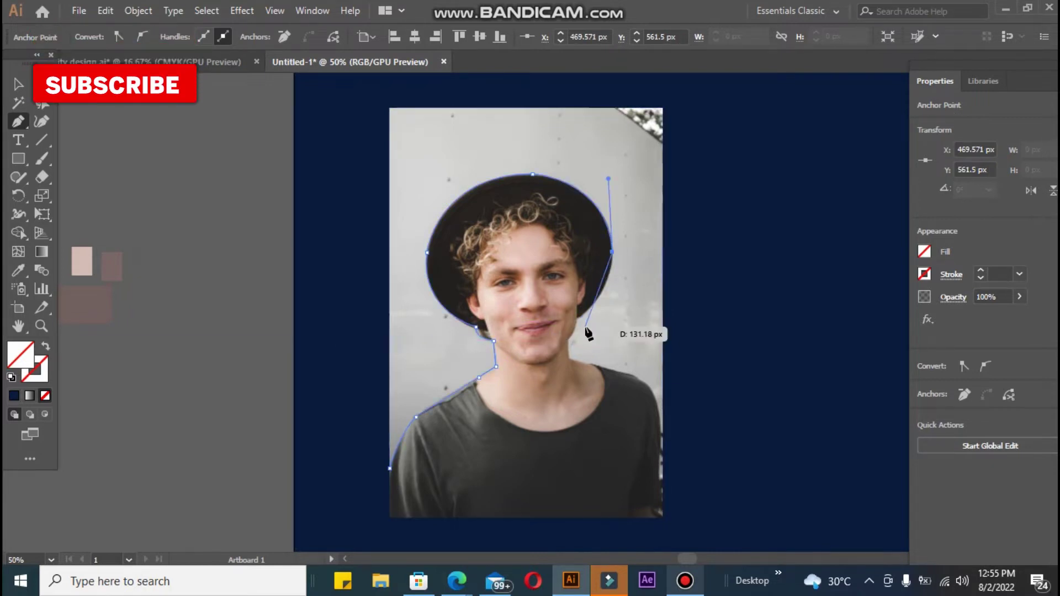
key(ctrl+z)
key(ctrl+plus)
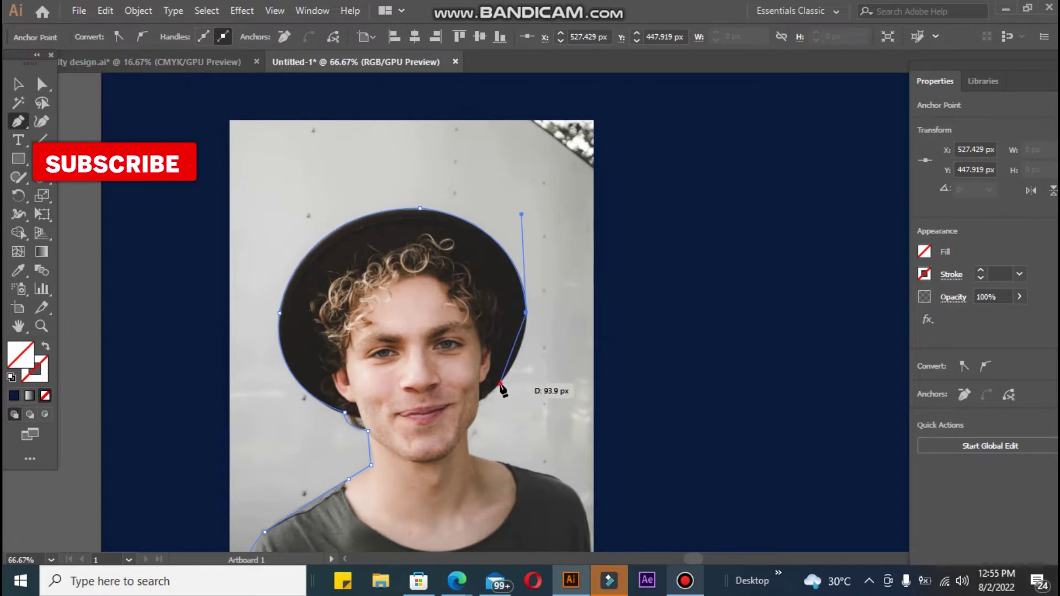
Extend the outline along the jaw, right cheek and down to where the neck meets the shirt
drag(499, 383, 478, 418)
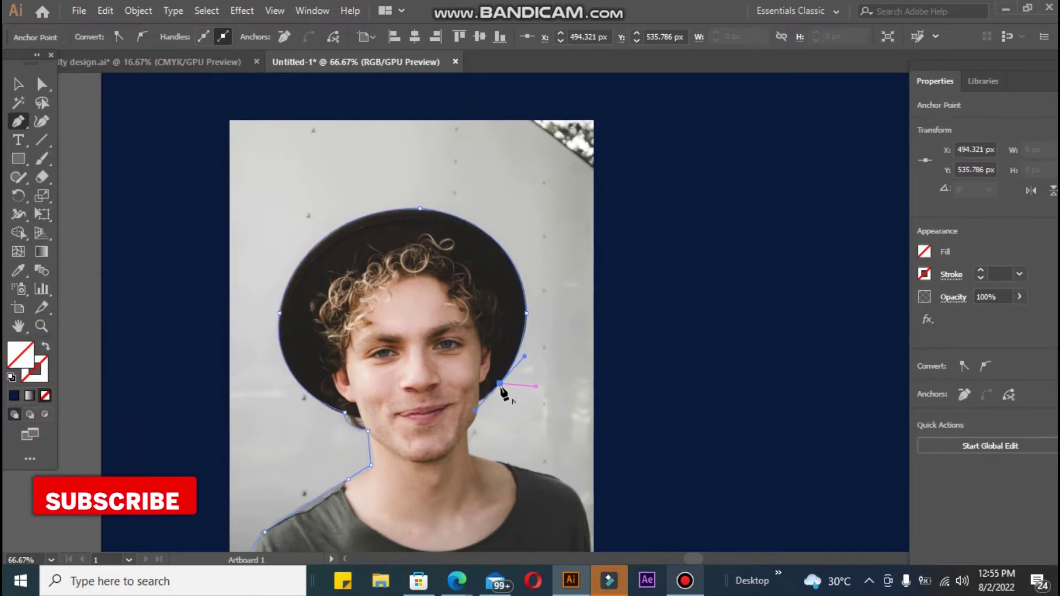
click(476, 408)
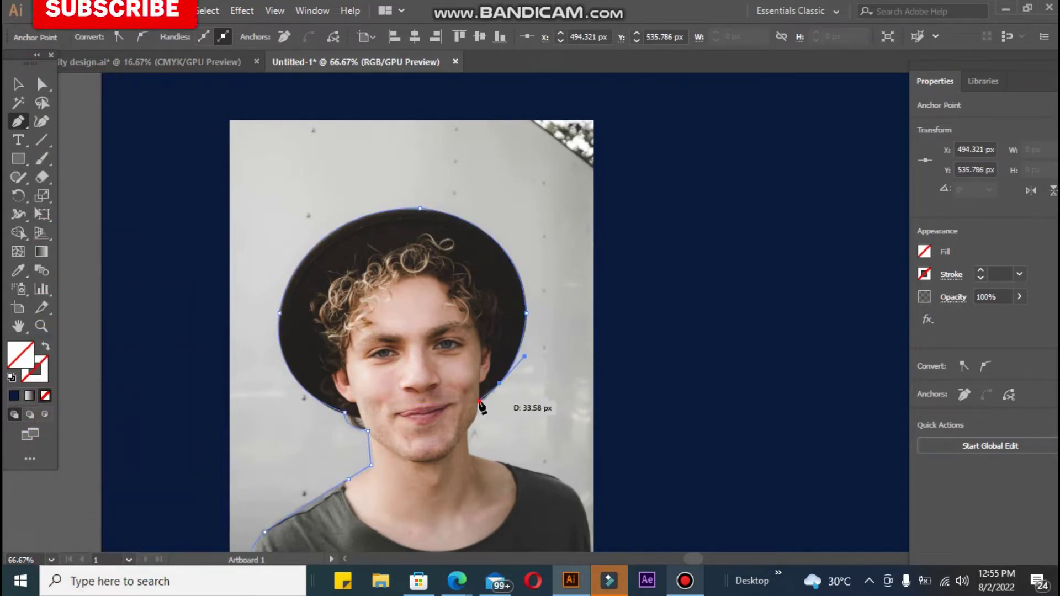
drag(478, 401, 482, 408)
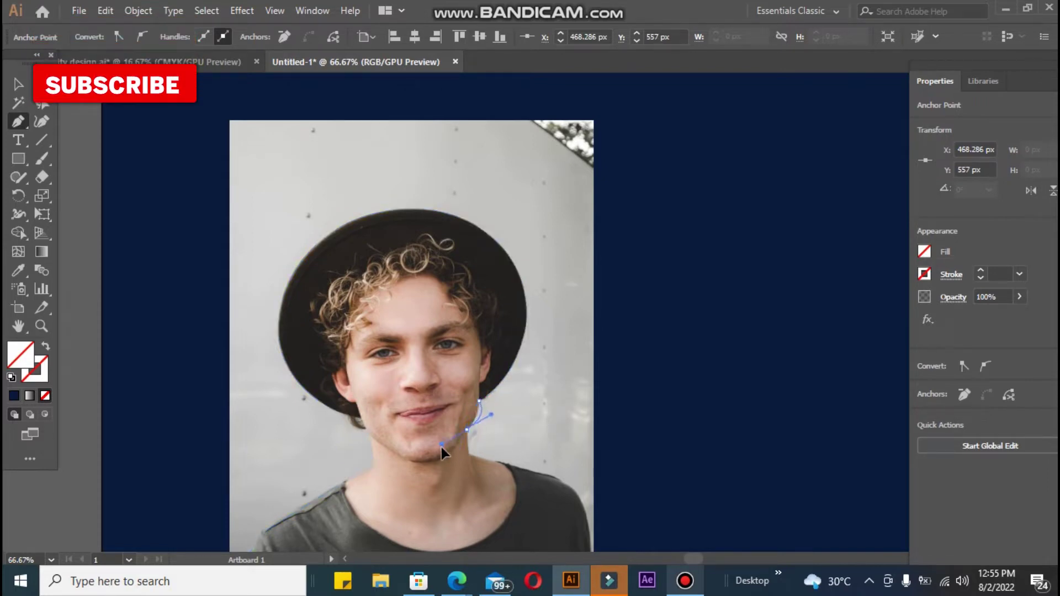
drag(473, 414, 465, 435)
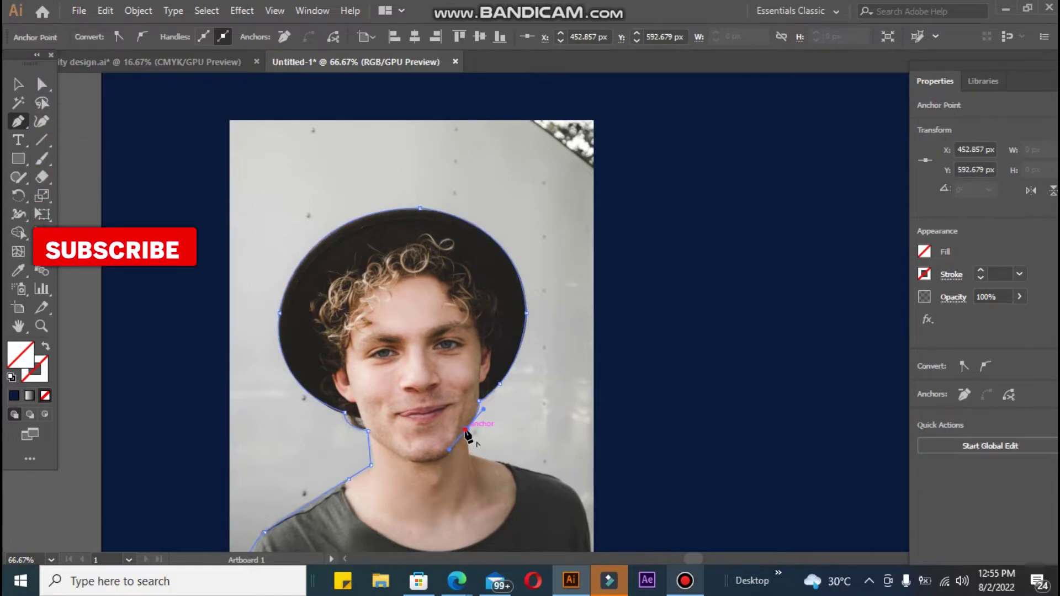
click(470, 455)
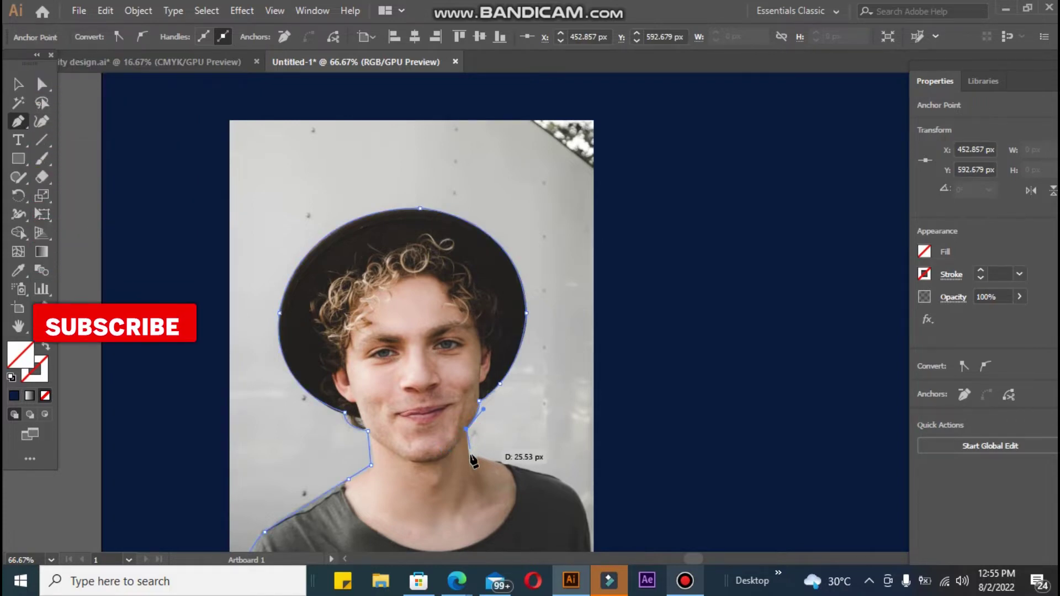
click(503, 464)
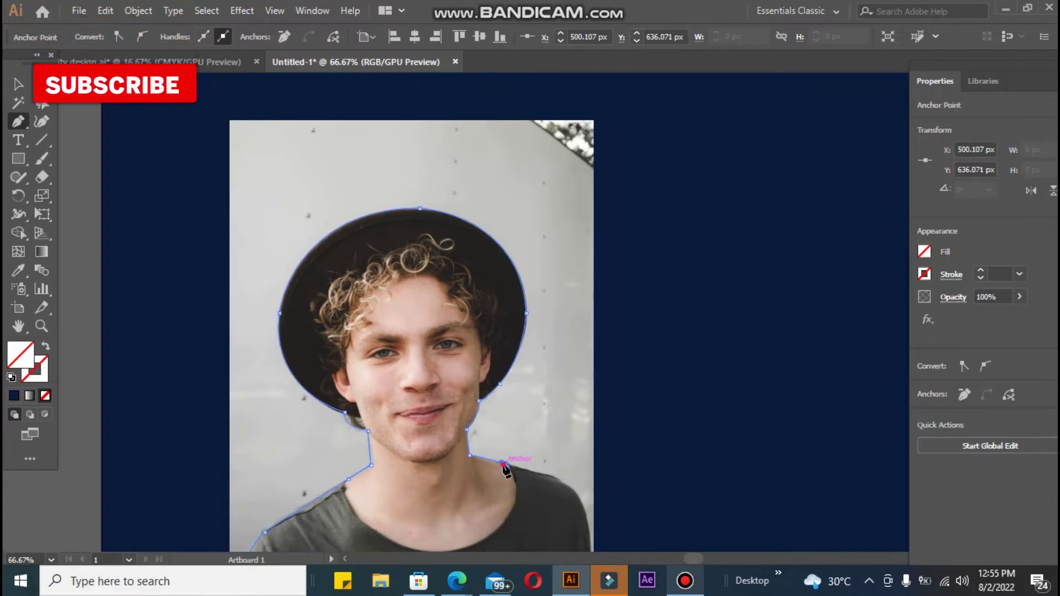
drag(586, 524, 588, 514)
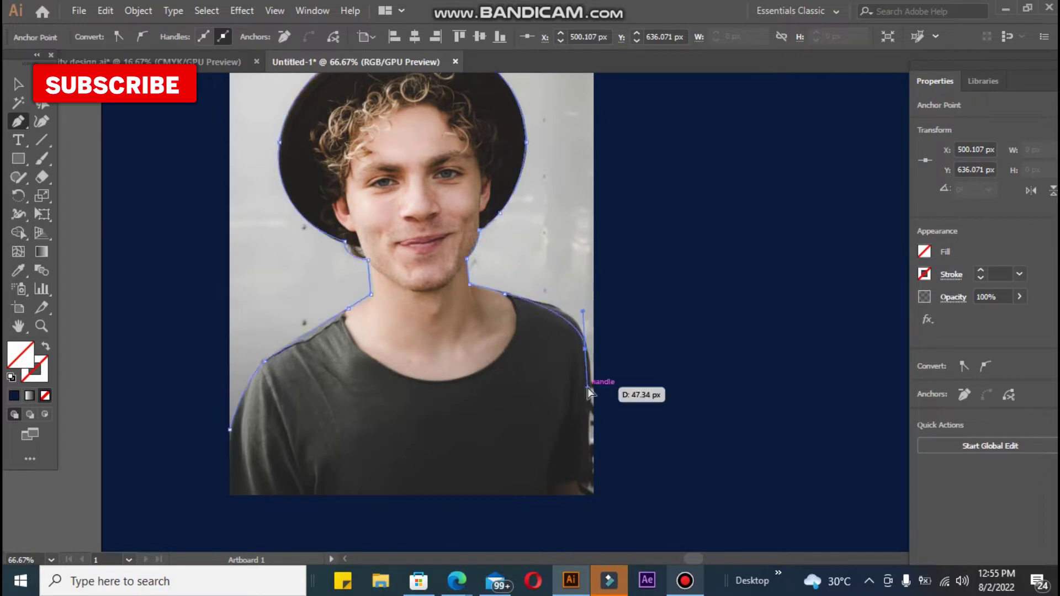
Trace the right shoulder and arm, run along the bottom edge, and close at the bottom-left corner
mouse_move(584, 344)
mouse_down()
mouse_move(597, 386)
mouse_move(589, 364)
mouse_up()
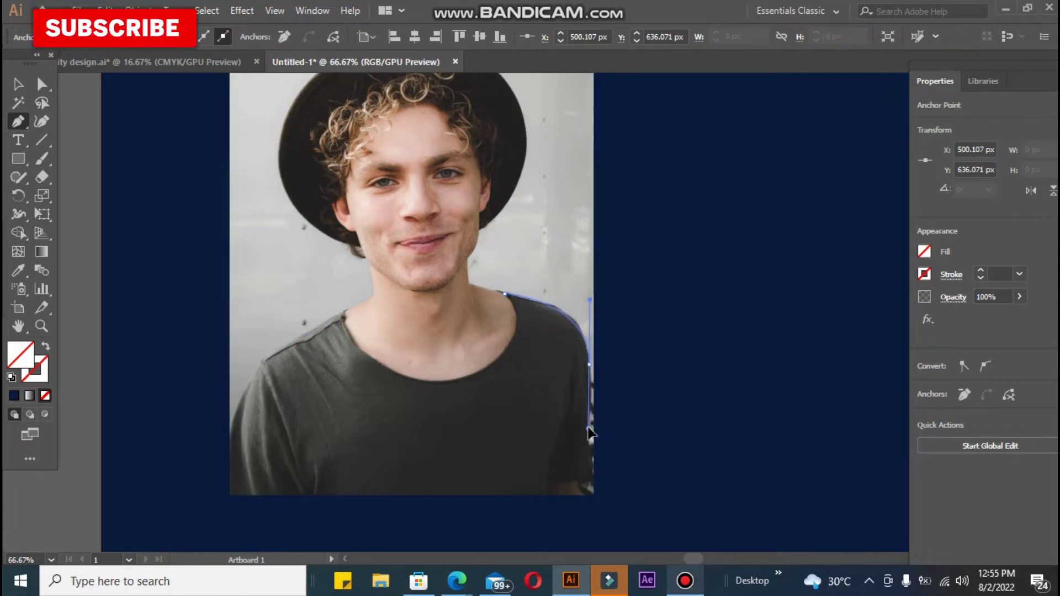
mouse_move(585, 436)
mouse_down()
mouse_move(575, 329)
mouse_move(580, 338)
mouse_up()
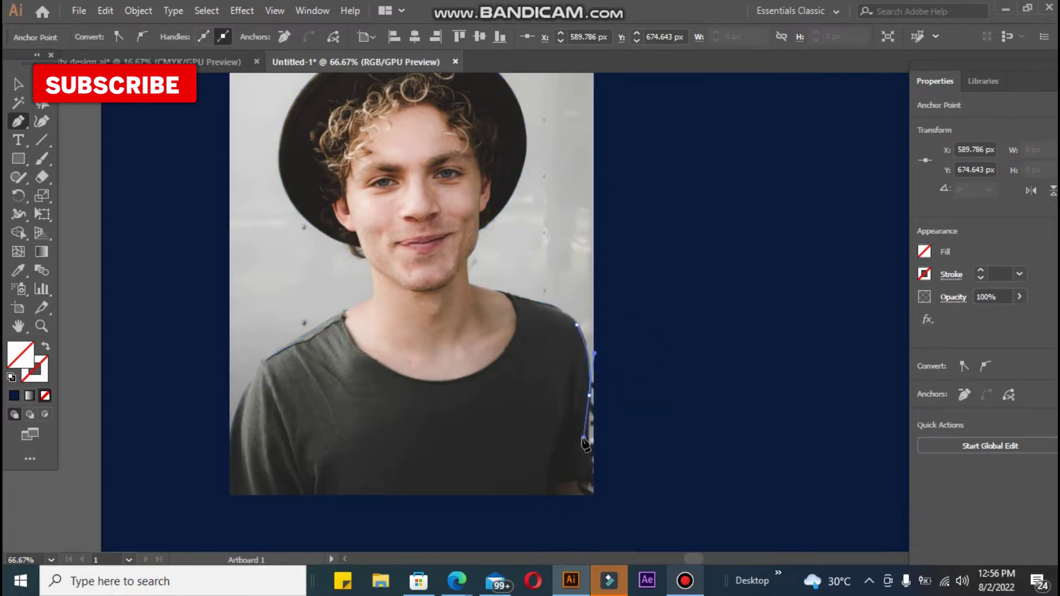
drag(587, 405, 593, 481)
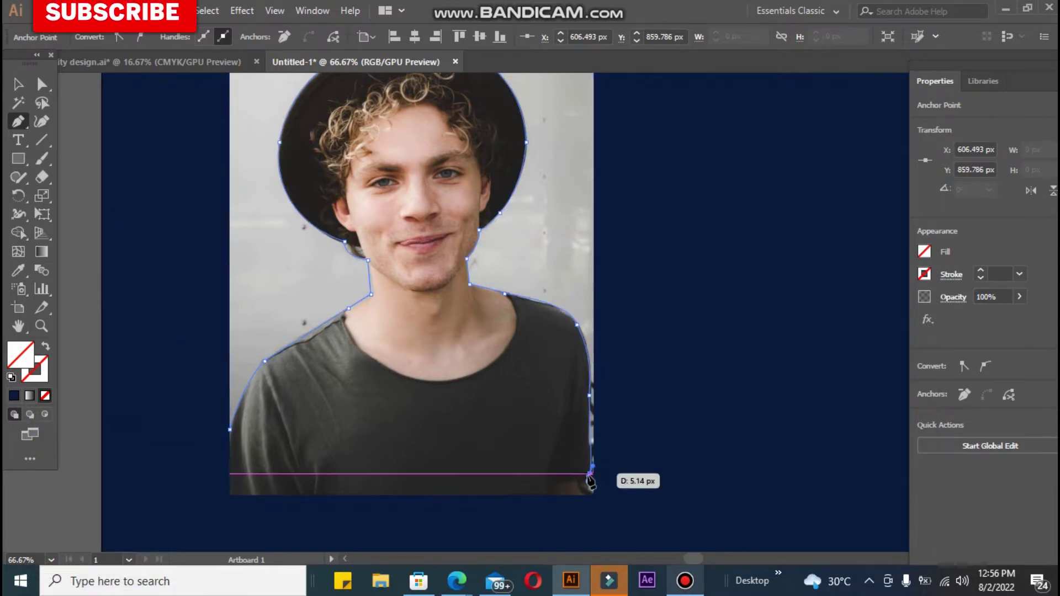
drag(591, 468, 563, 486)
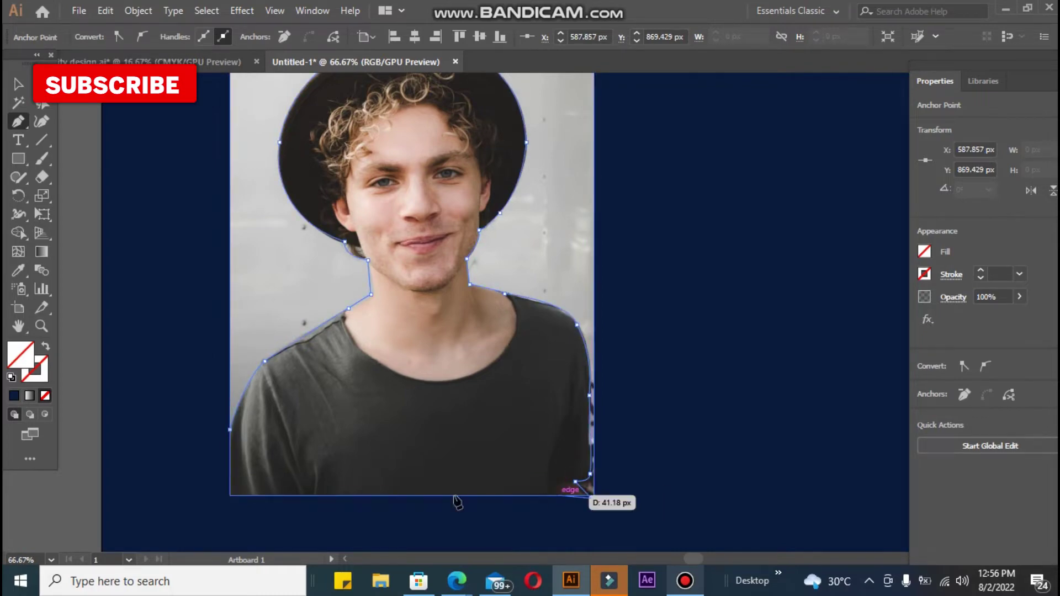
drag(457, 503, 230, 497)
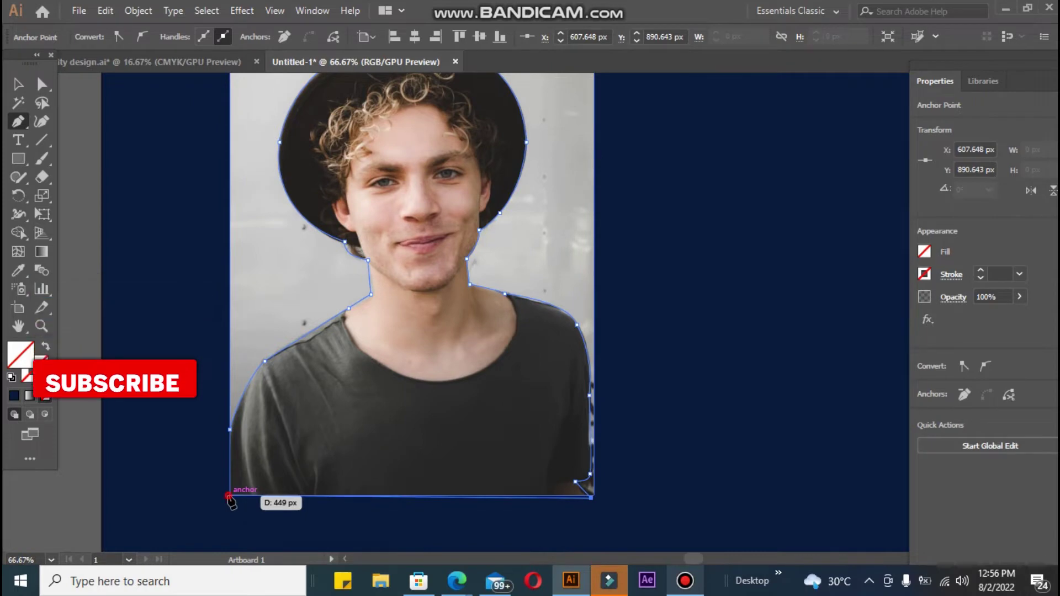
drag(230, 497, 221, 403)
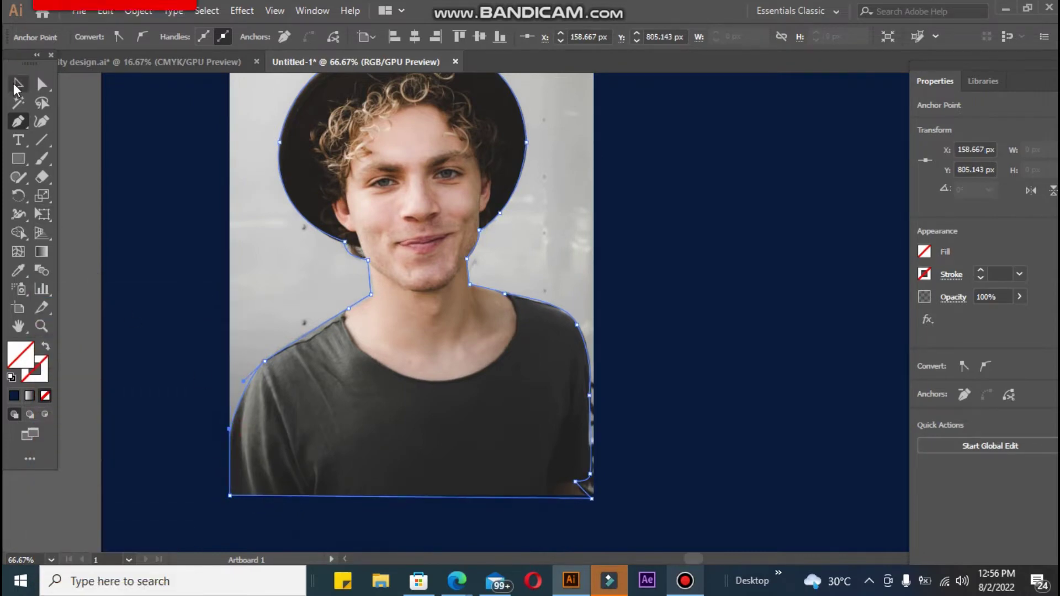
Make a clipping mask from the photo and outline together, then nudge the cut-out up and right
click(17, 86)
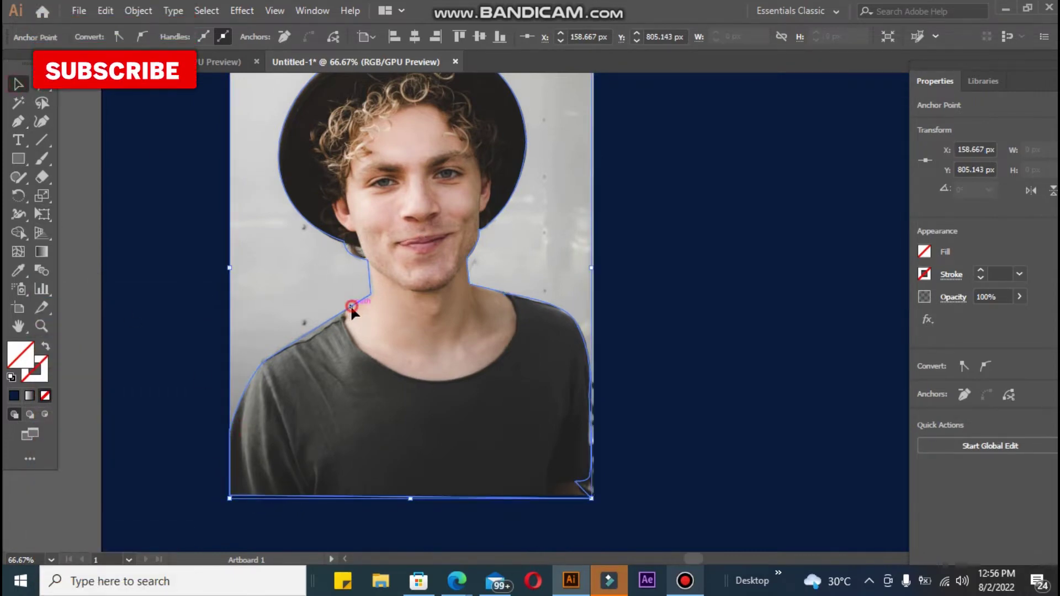
right_click(256, 238)
click(362, 412)
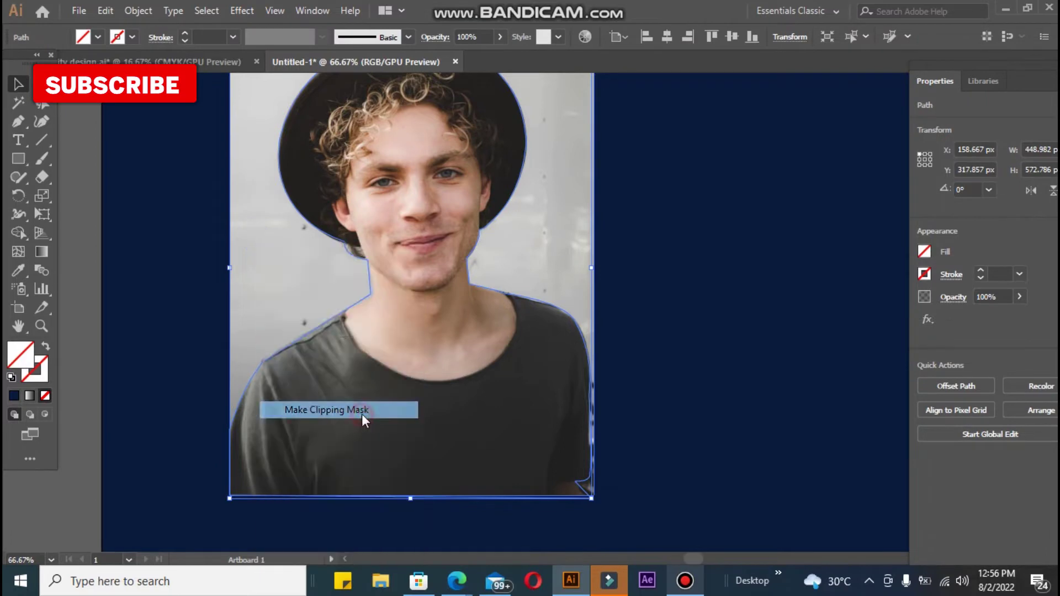
click(682, 313)
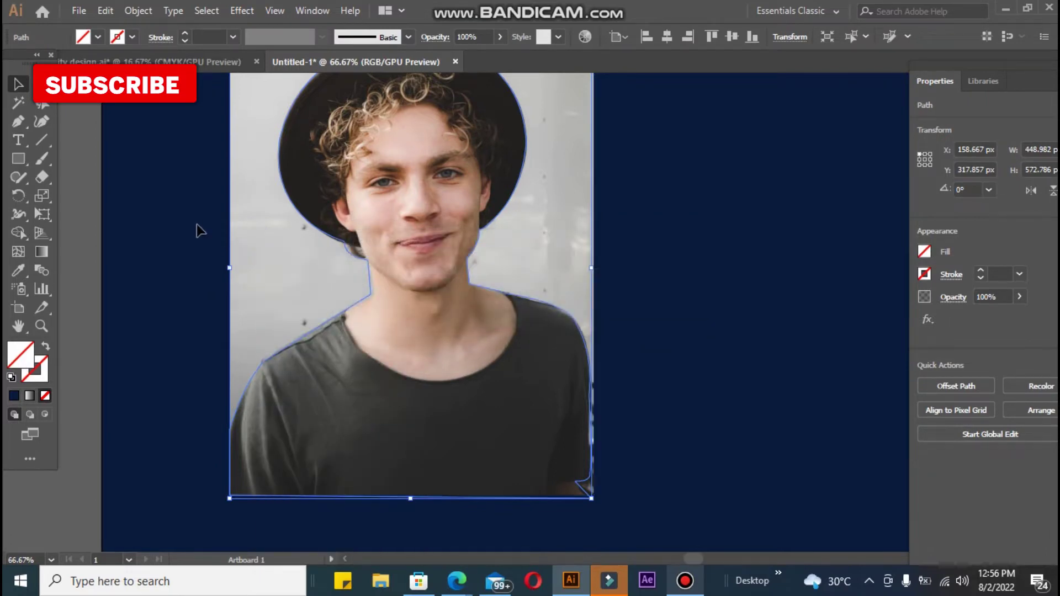
drag(185, 223, 532, 483)
right_click(428, 300)
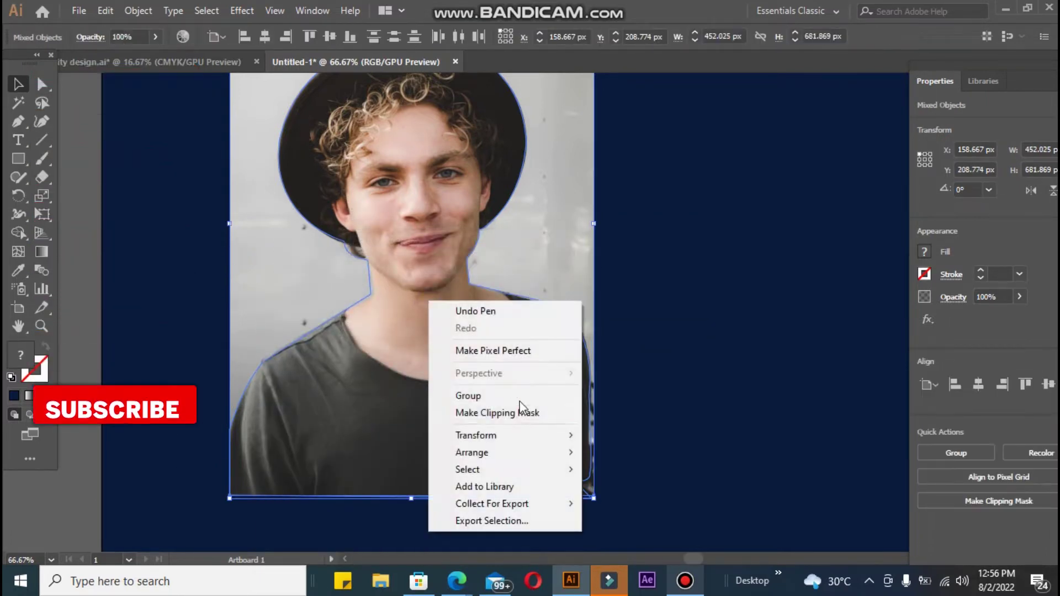
click(519, 412)
drag(407, 342, 563, 439)
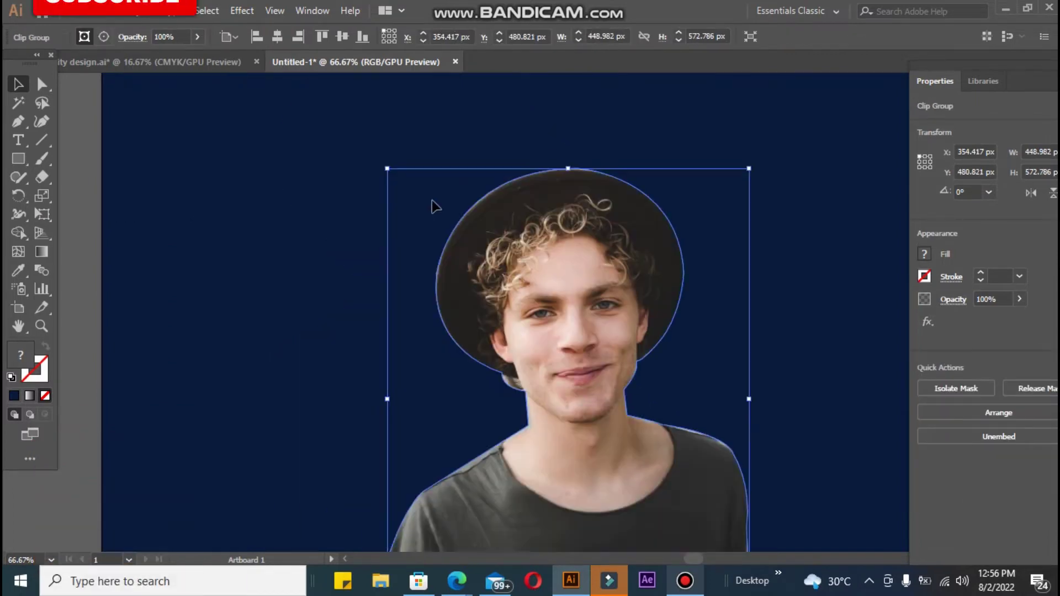
Shrink the cut-out to about 194 × 248 px and park it left of the artboard, zoomed out
drag(387, 168, 591, 426)
drag(656, 485, 341, 334)
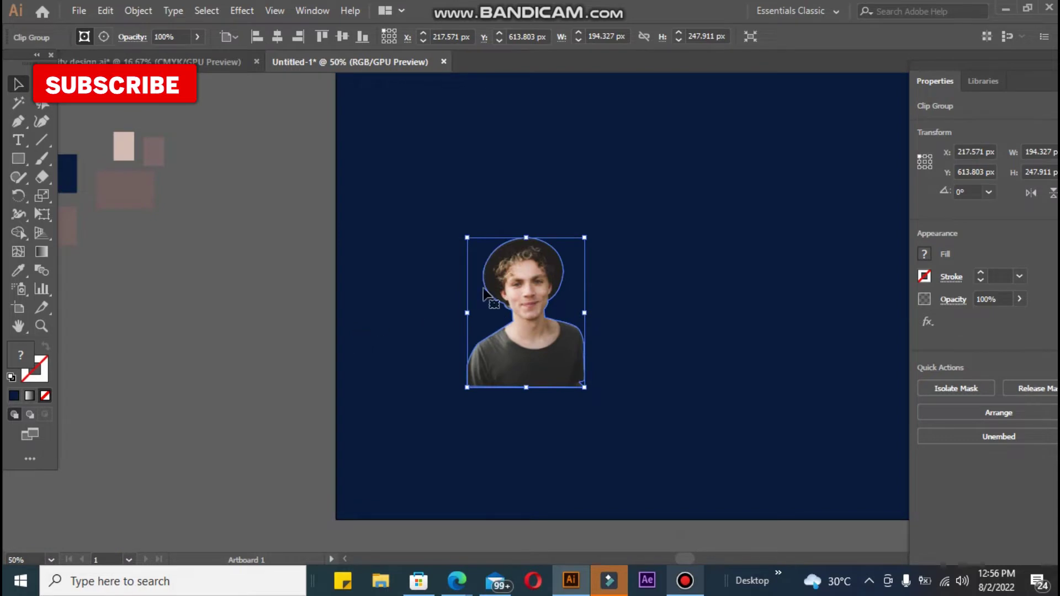
drag(238, 214, 152, 177)
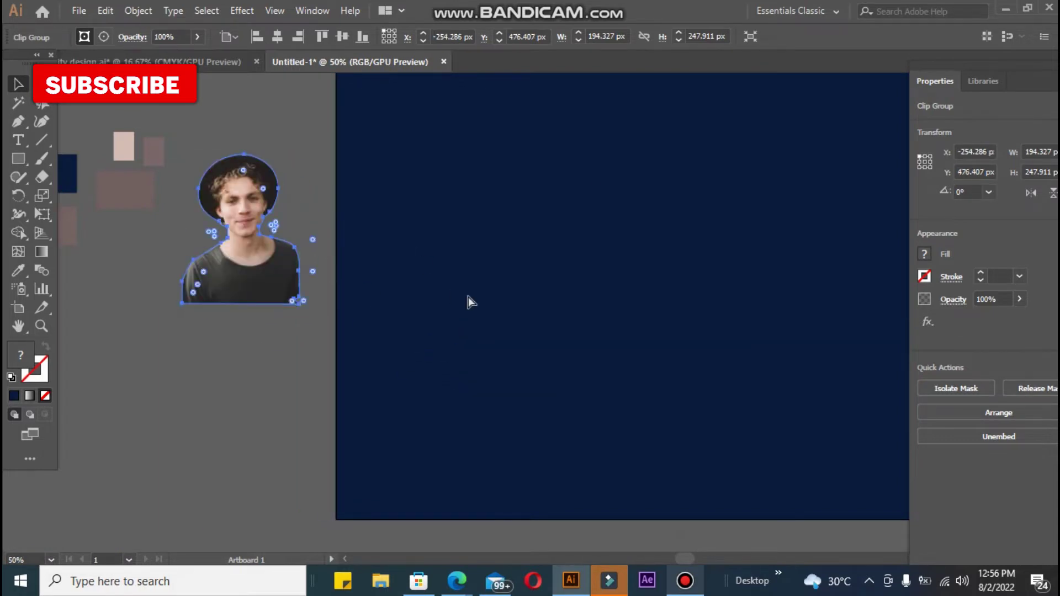
key(ctrl+minus)
scroll(352, 246, down, 2)
scroll(353, 246, right, 5)
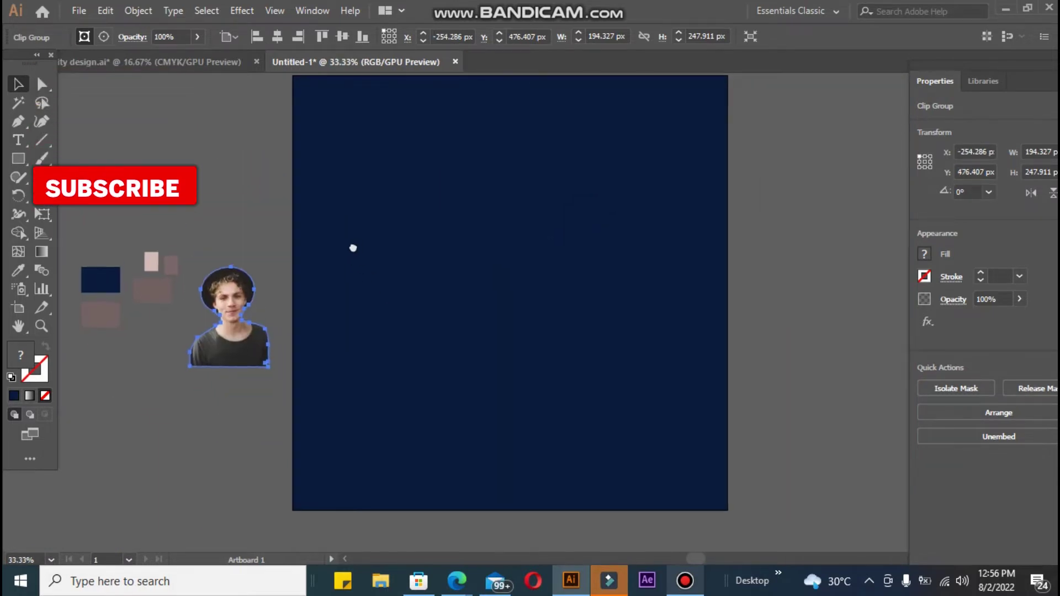
click(93, 165)
Draw a large rectangle over the artboard's upper left and give it a radial gradient fill
click(19, 158)
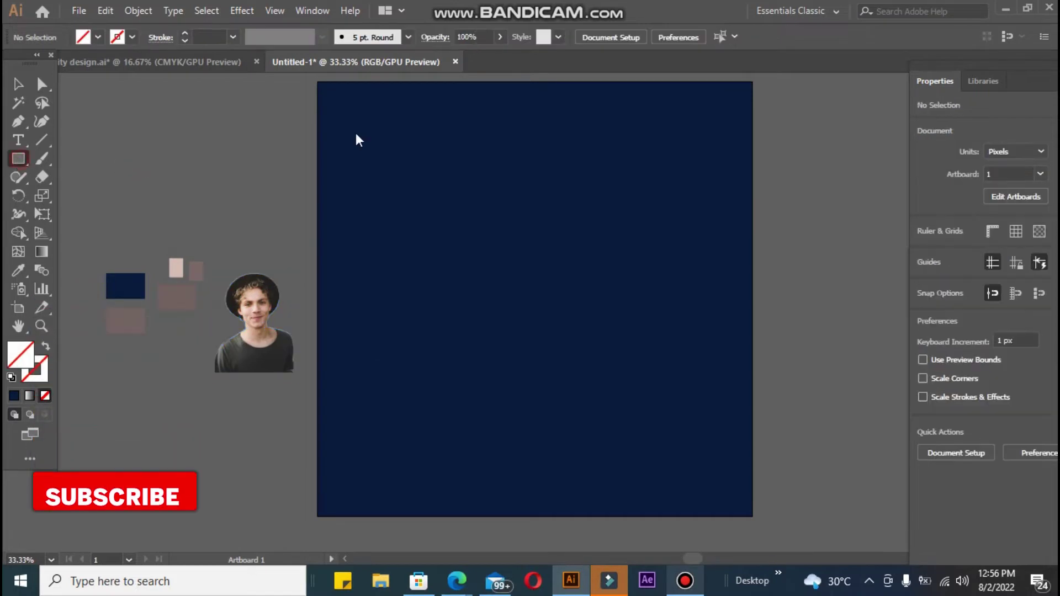
drag(490, 283, 597, 377)
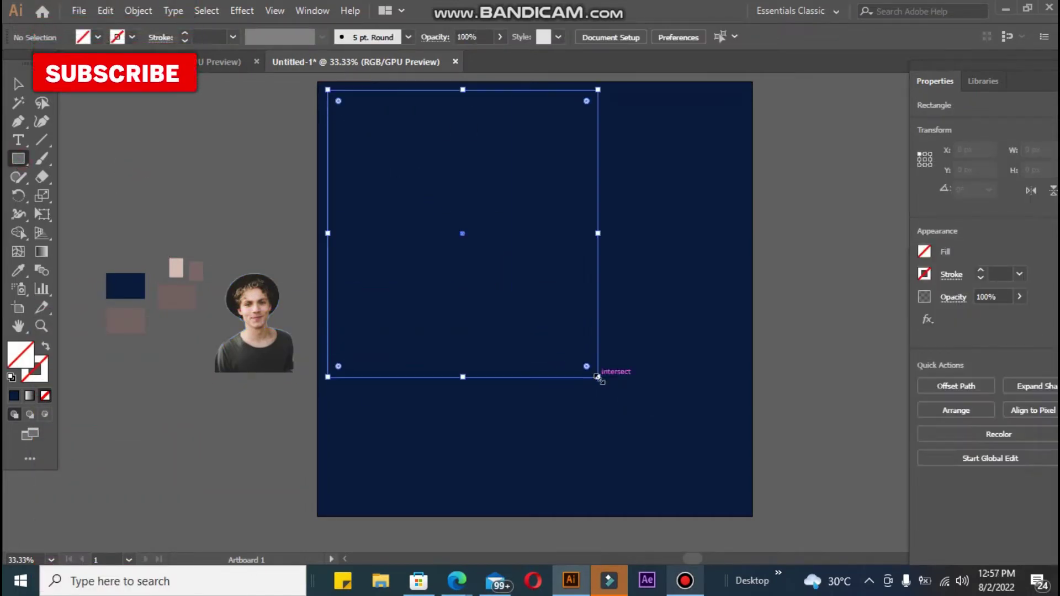
click(199, 272)
click(44, 253)
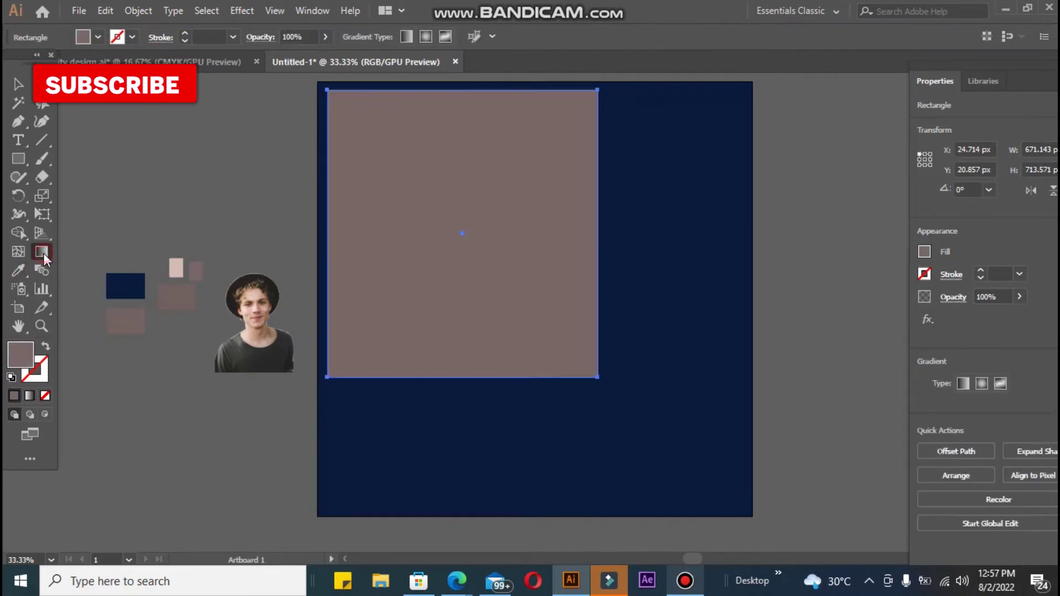
double_click(44, 253)
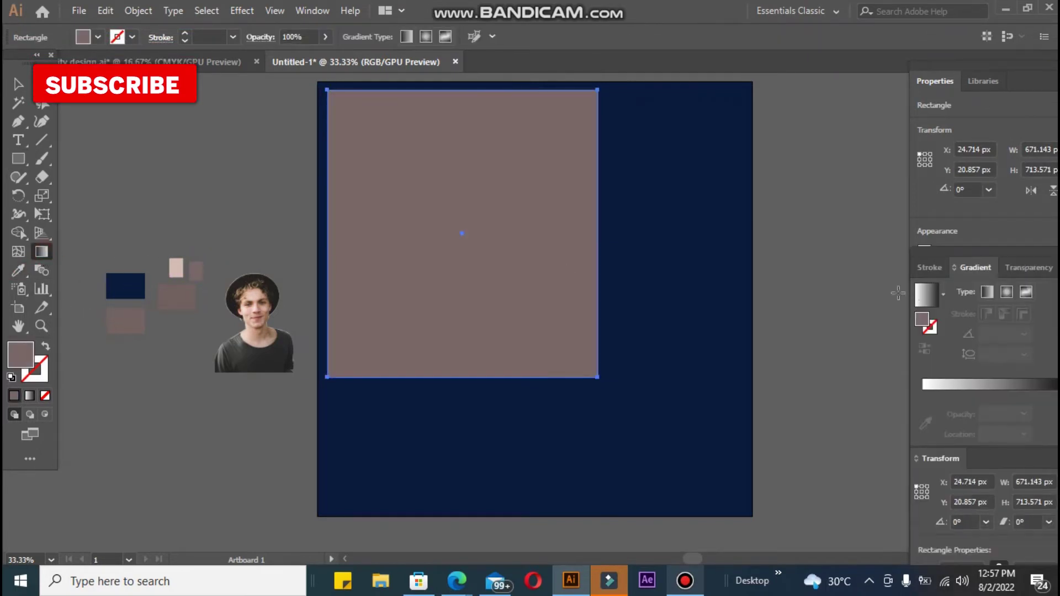
click(1006, 292)
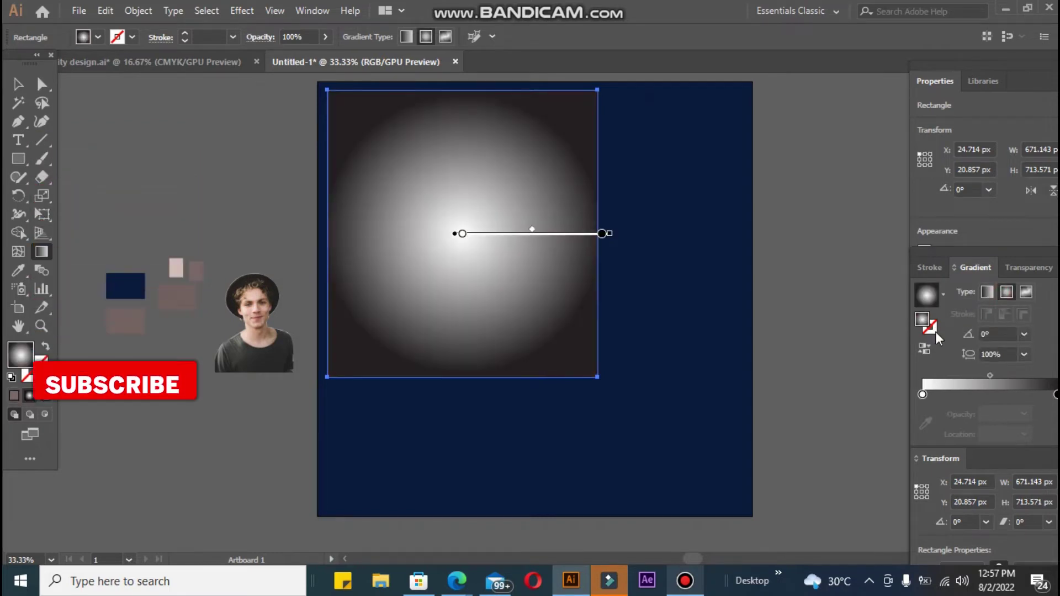
Set the gradient stops to mauve at the edges and light pink at the centre
double_click(922, 395)
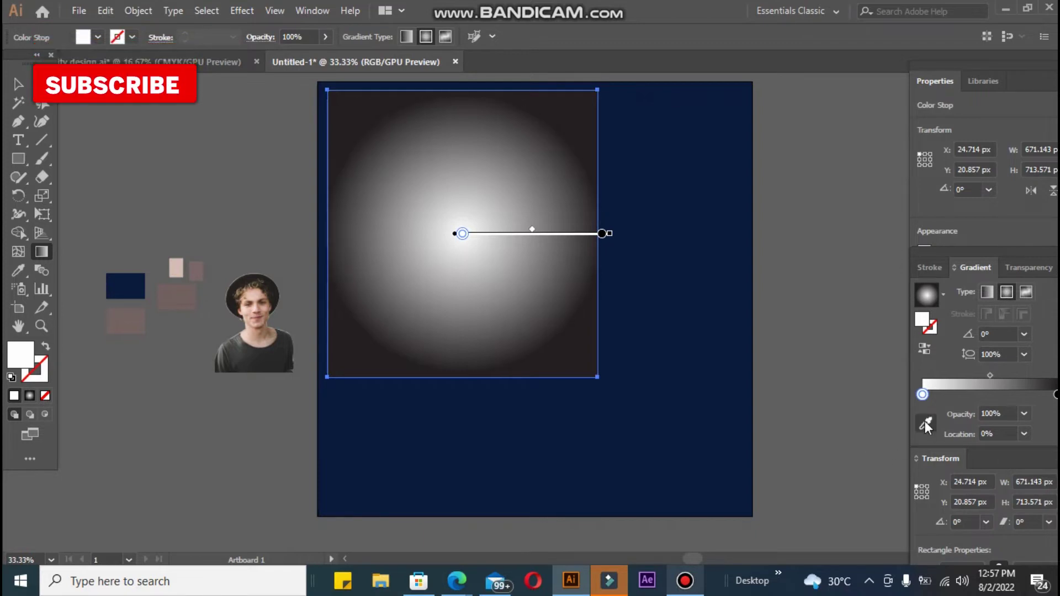
click(187, 267)
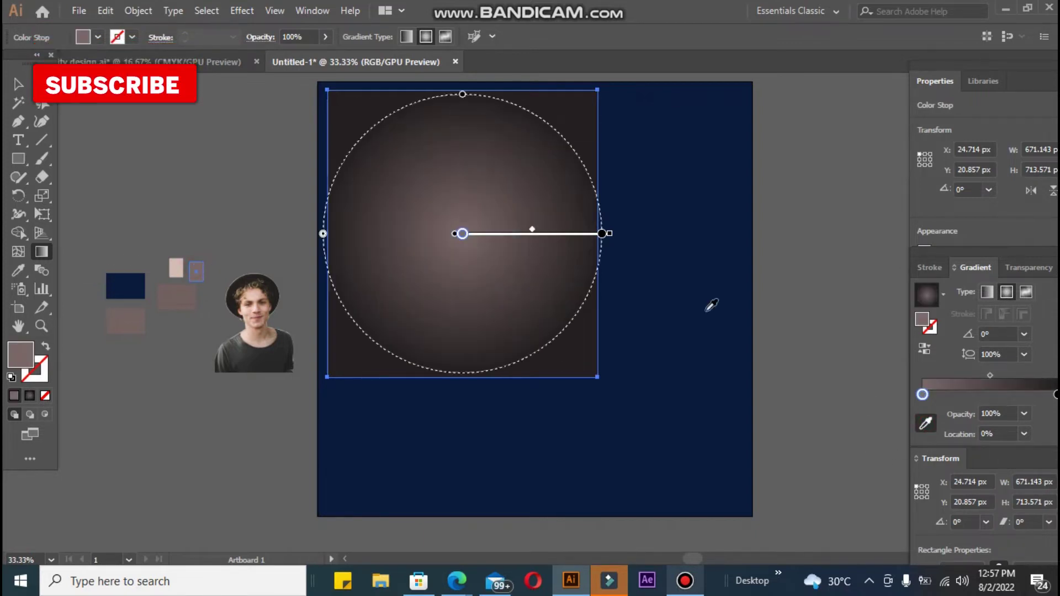
click(928, 433)
click(176, 269)
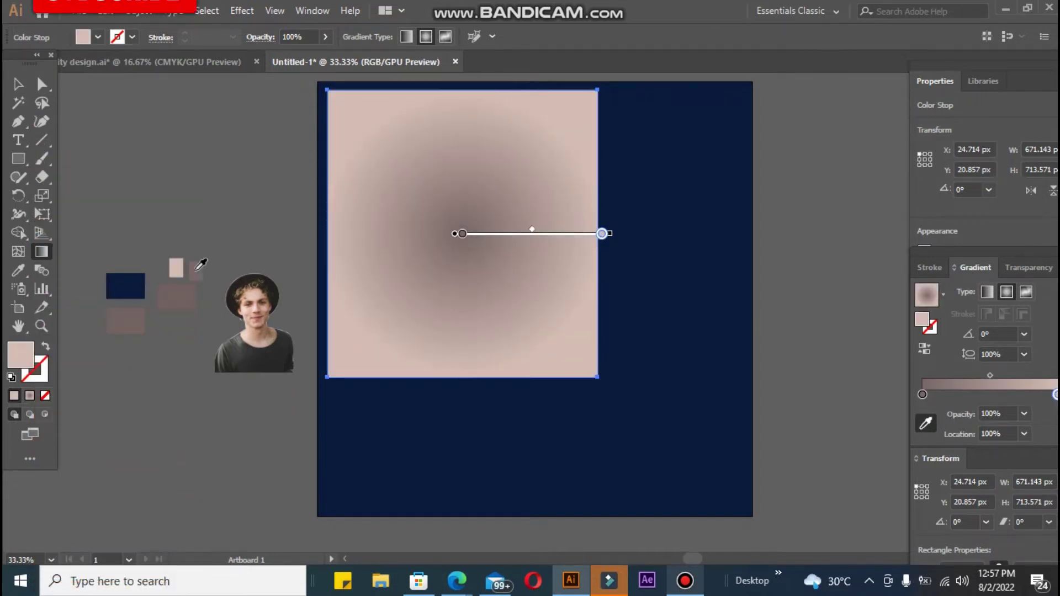
click(196, 271)
click(922, 394)
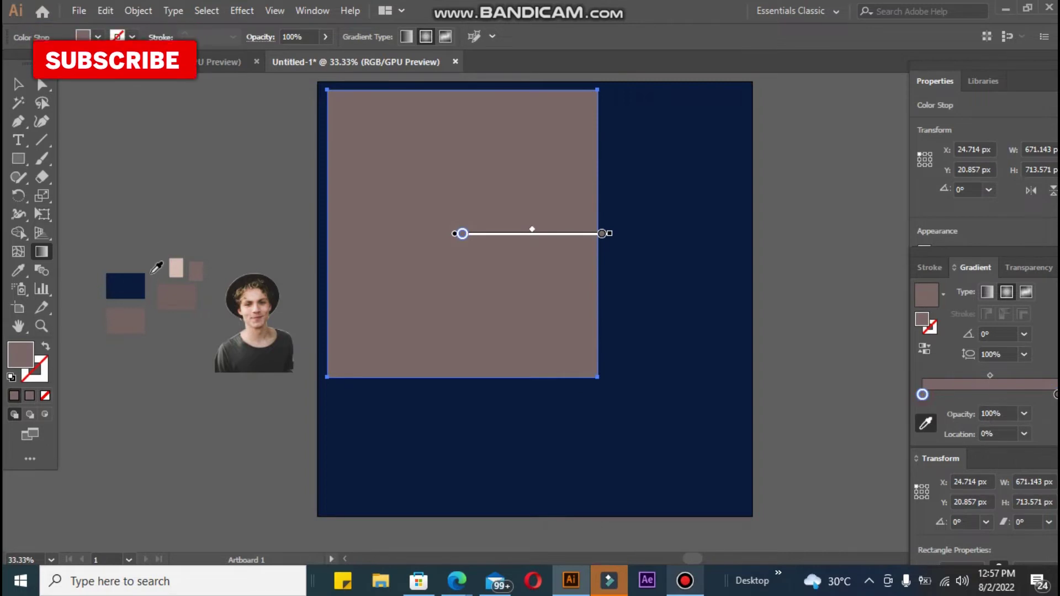
click(175, 265)
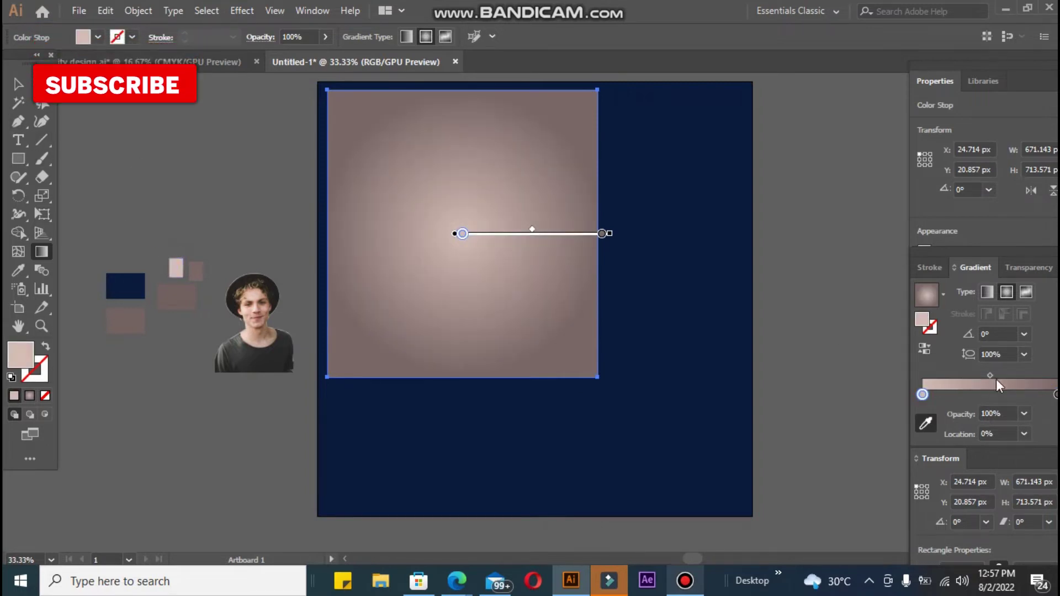
Set the gradient midpoint Location to 50%
drag(991, 376, 1004, 377)
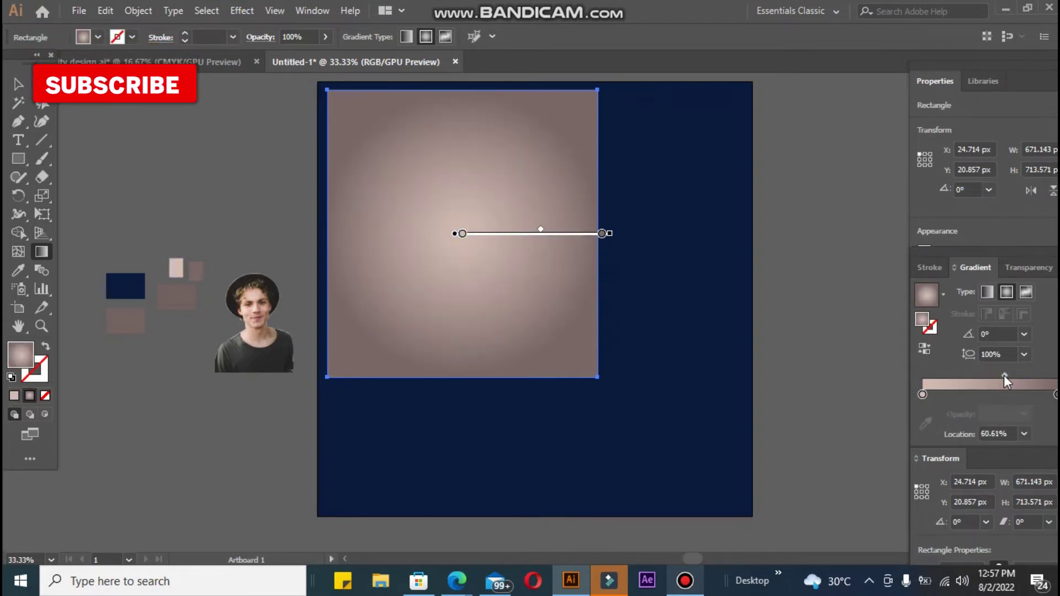
drag(1005, 376, 986, 375)
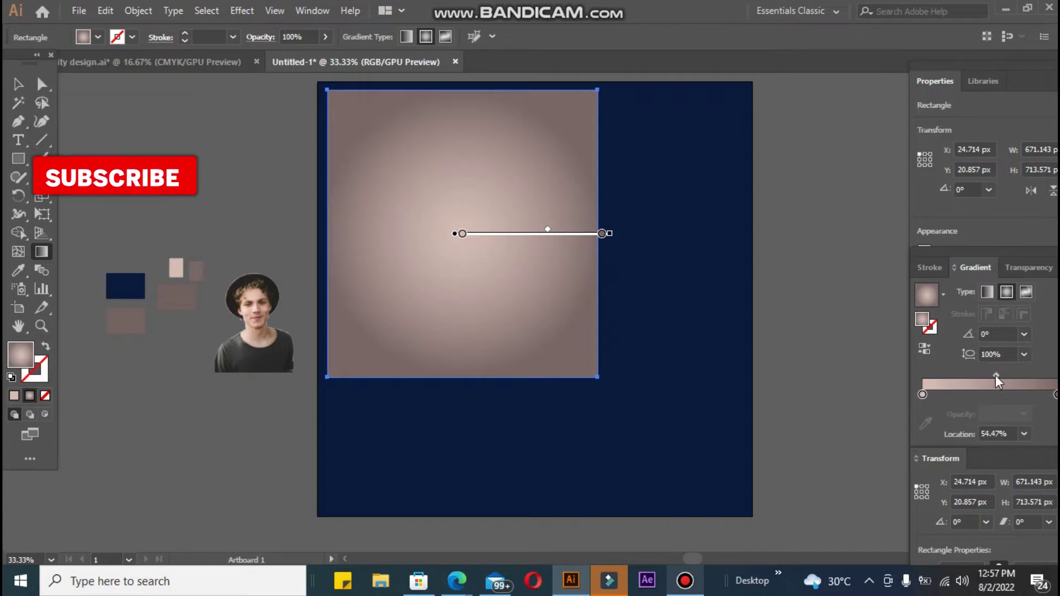
drag(986, 376, 1009, 375)
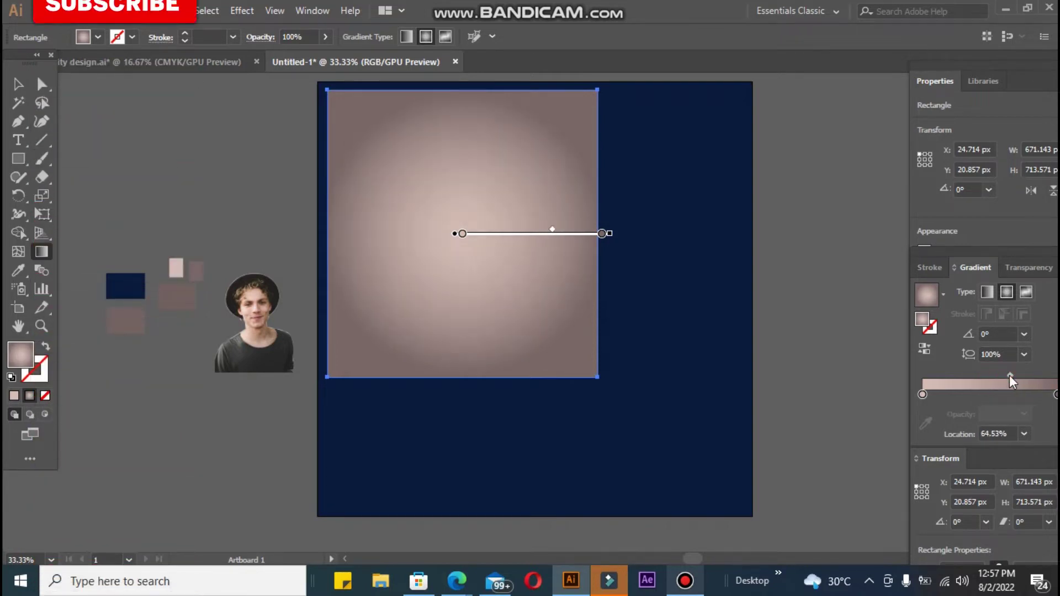
click(1022, 433)
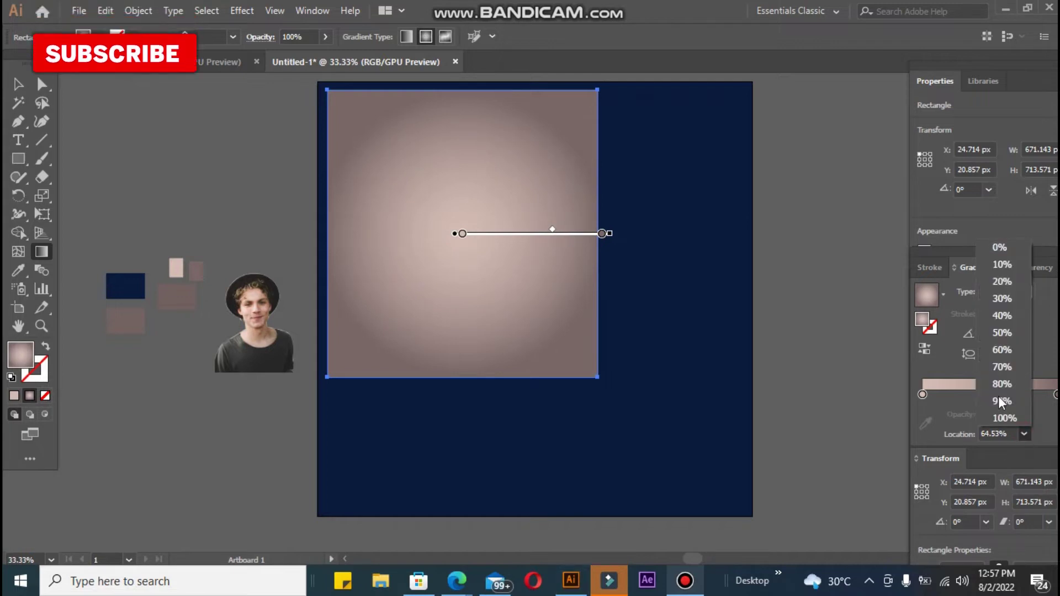
click(999, 331)
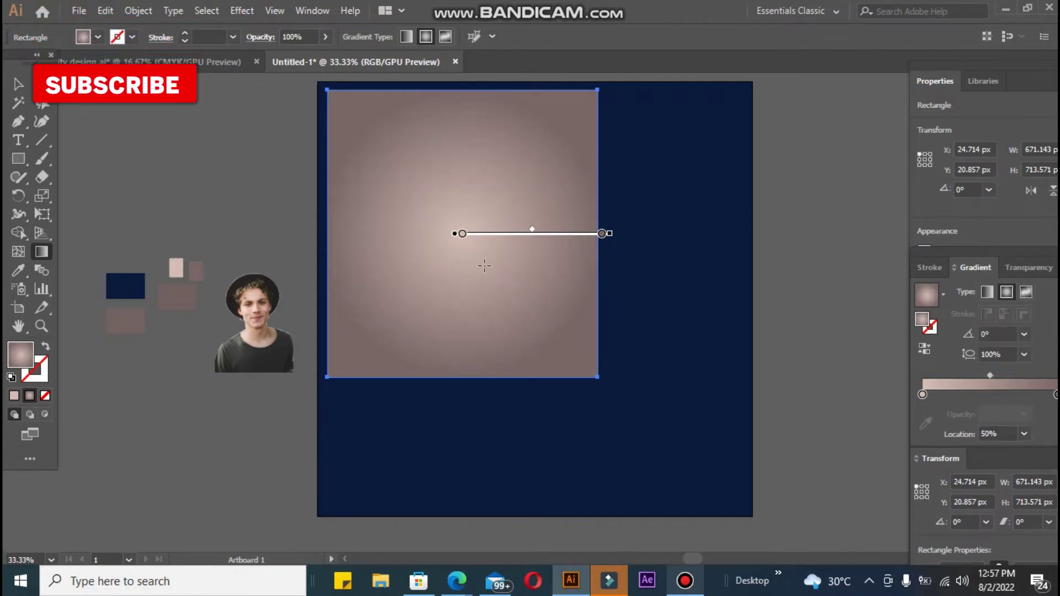
click(18, 83)
click(114, 147)
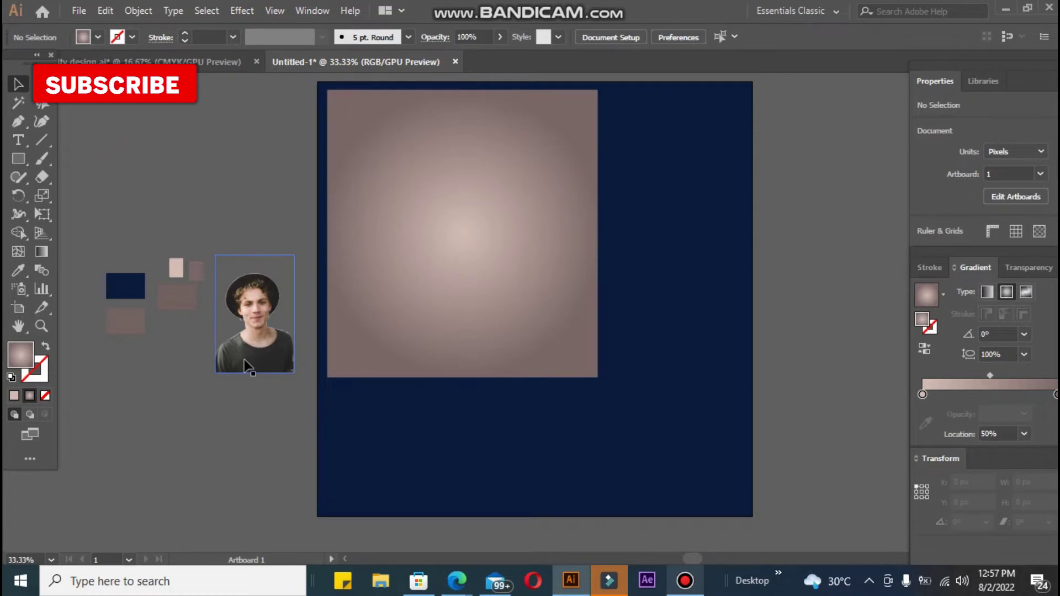
Bring the portrait in front of the gradient panel and enlarge it to about 541 × 690 px
drag(483, 269, 458, 245)
right_click(458, 245)
mouse_move(502, 416)
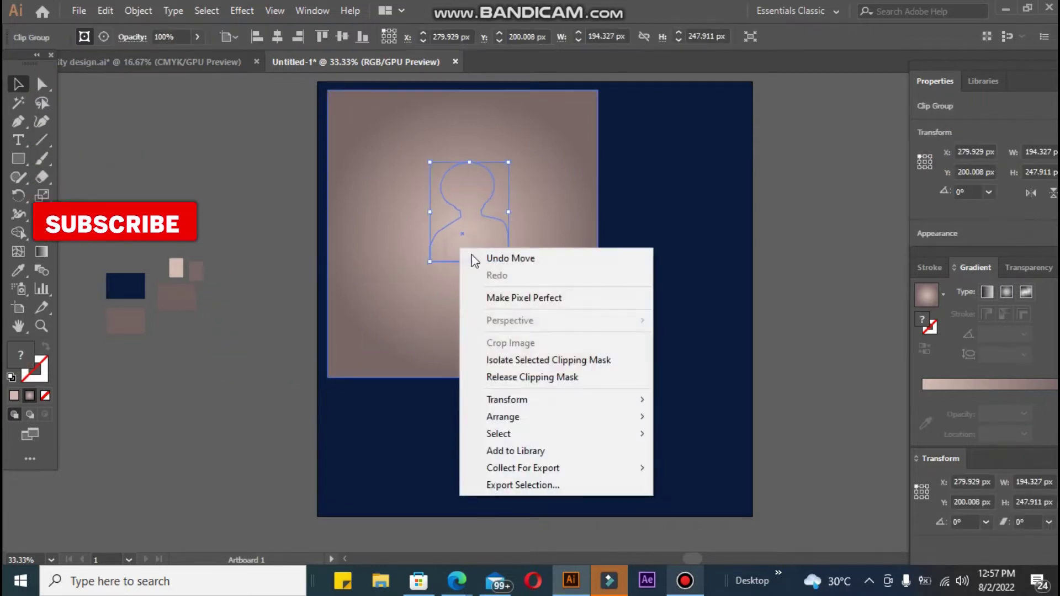
click(704, 417)
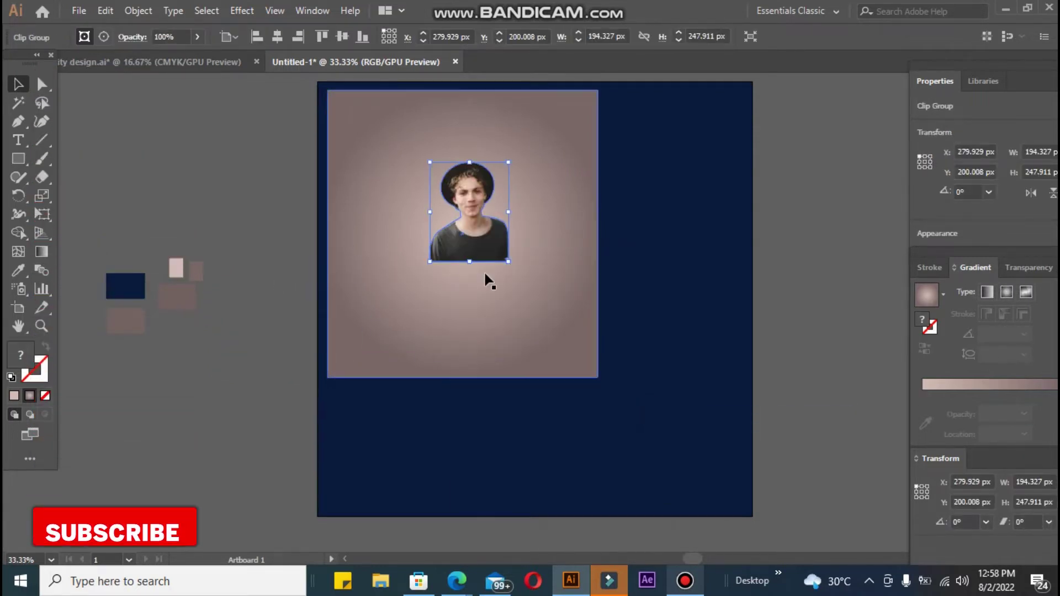
drag(508, 261, 627, 407)
drag(552, 358, 486, 296)
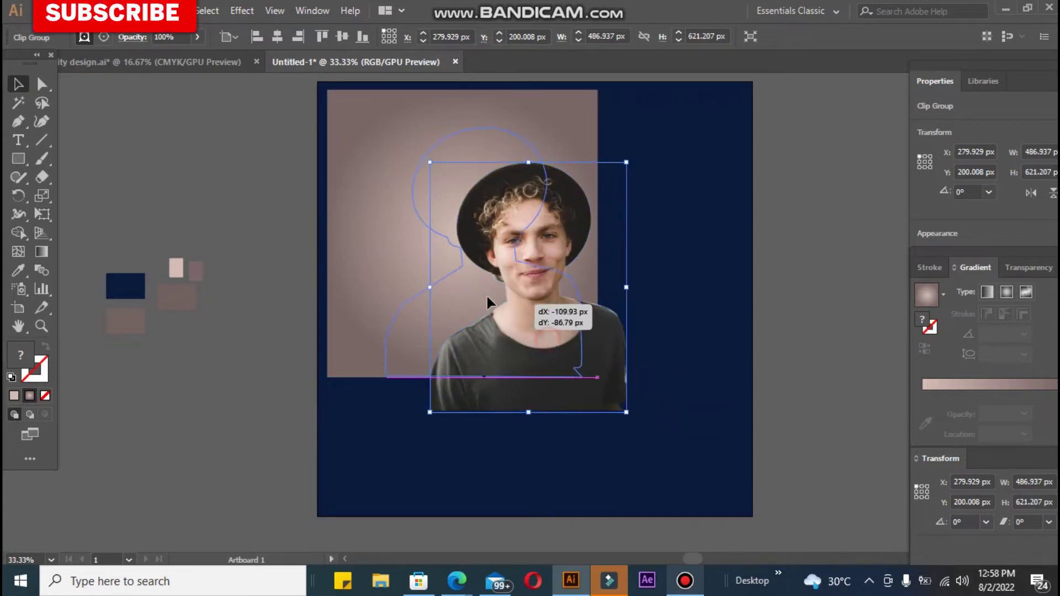
drag(364, 109, 357, 100)
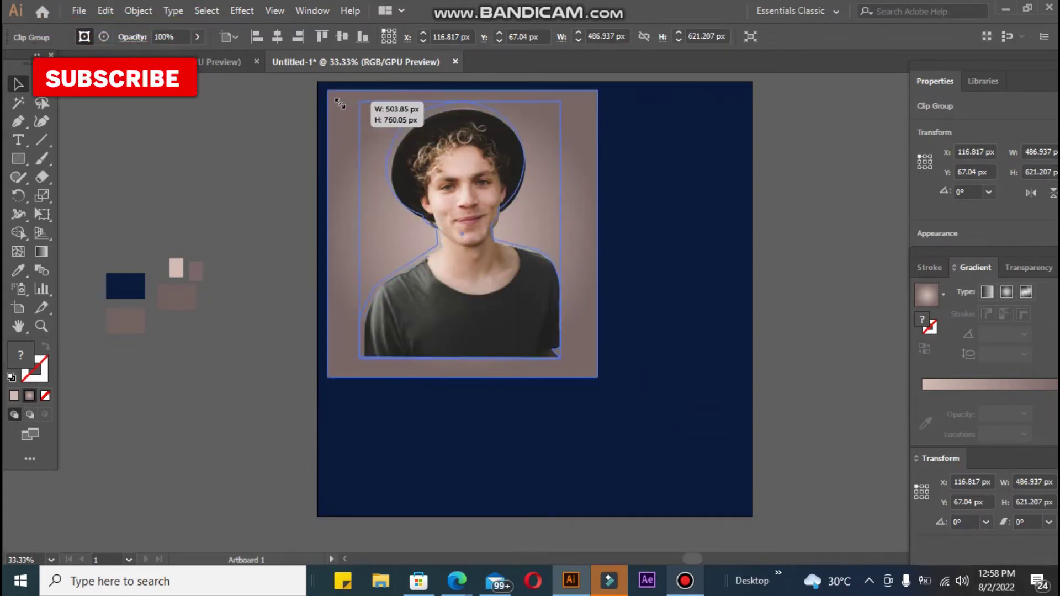
mouse_move(451, 231)
mouse_down()
mouse_move(463, 271)
mouse_move(455, 248)
mouse_up()
click(338, 208)
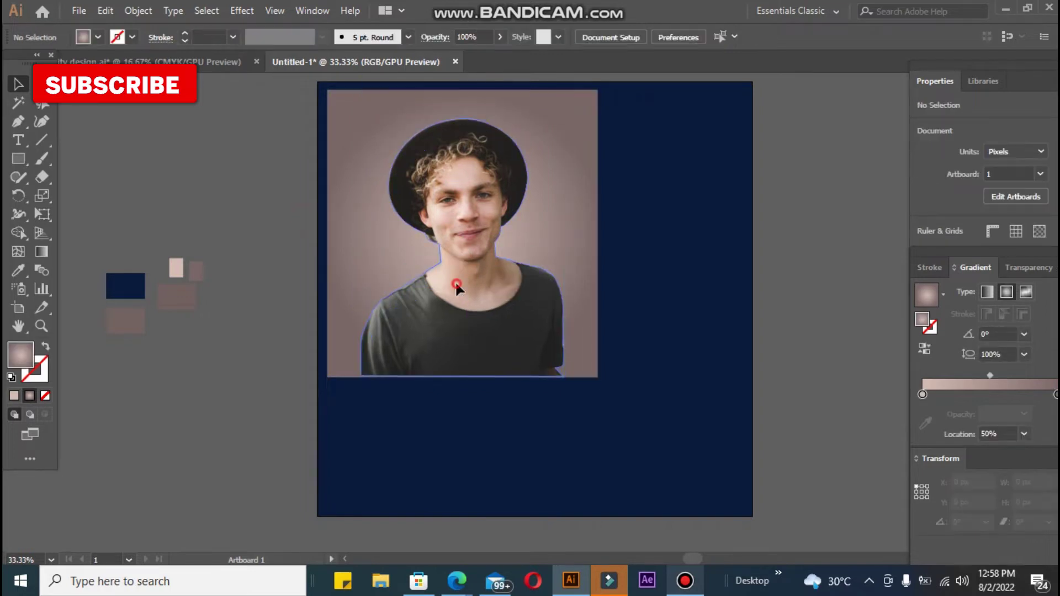
click(456, 283)
drag(354, 106, 346, 80)
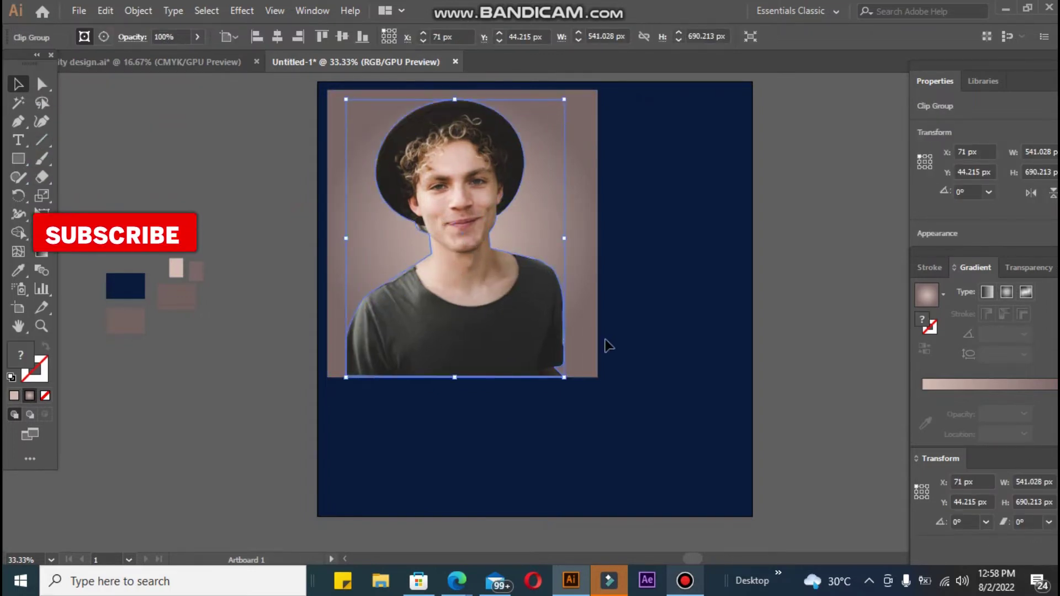
Align the portrait to the horizontal and vertical centre of the gradient panel
click(850, 314)
click(552, 303)
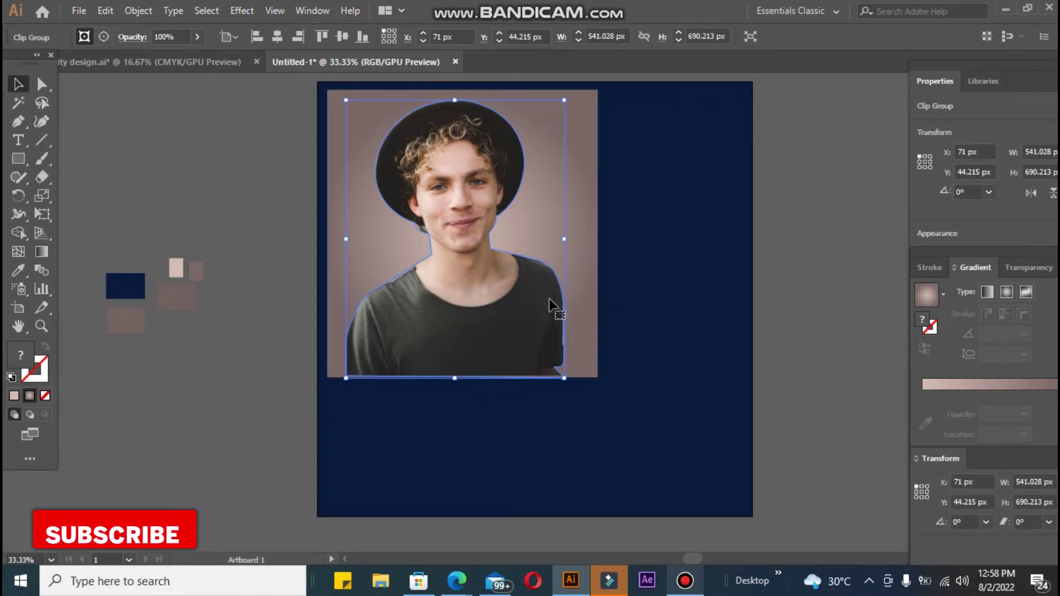
click(279, 253)
drag(331, 283, 370, 108)
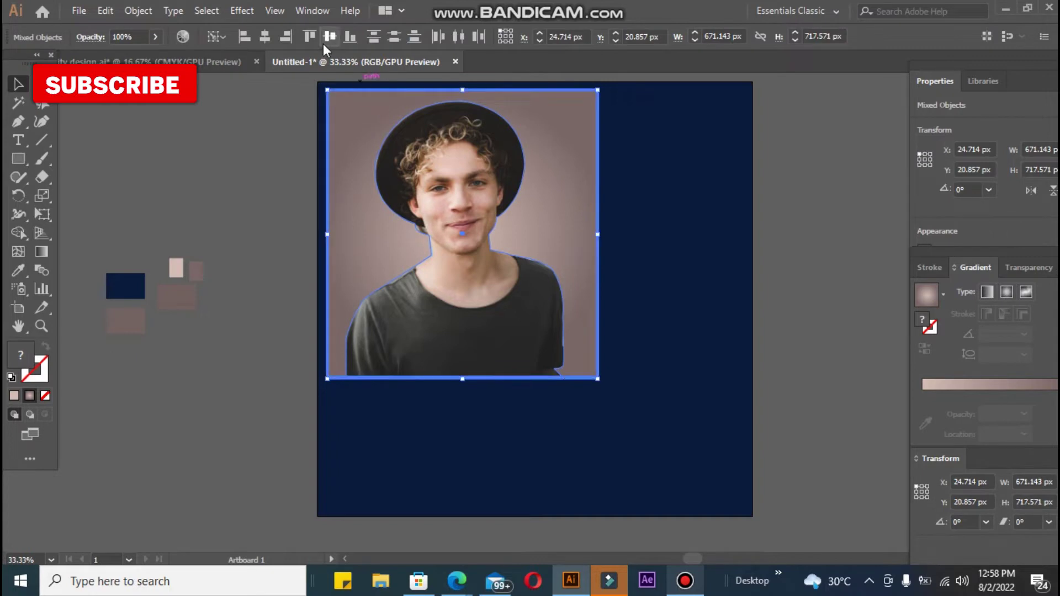
click(262, 38)
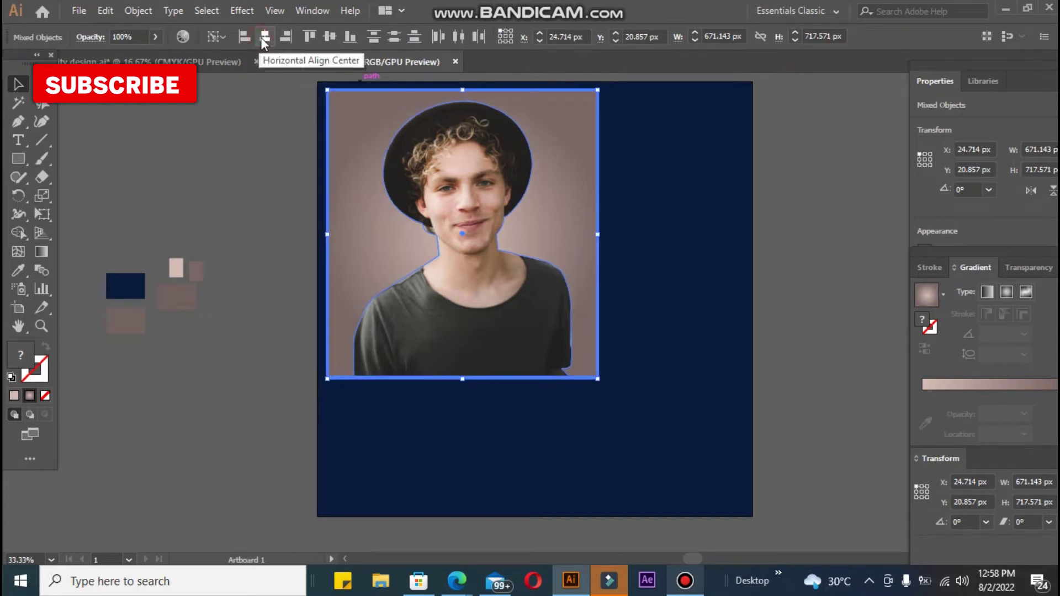
click(326, 42)
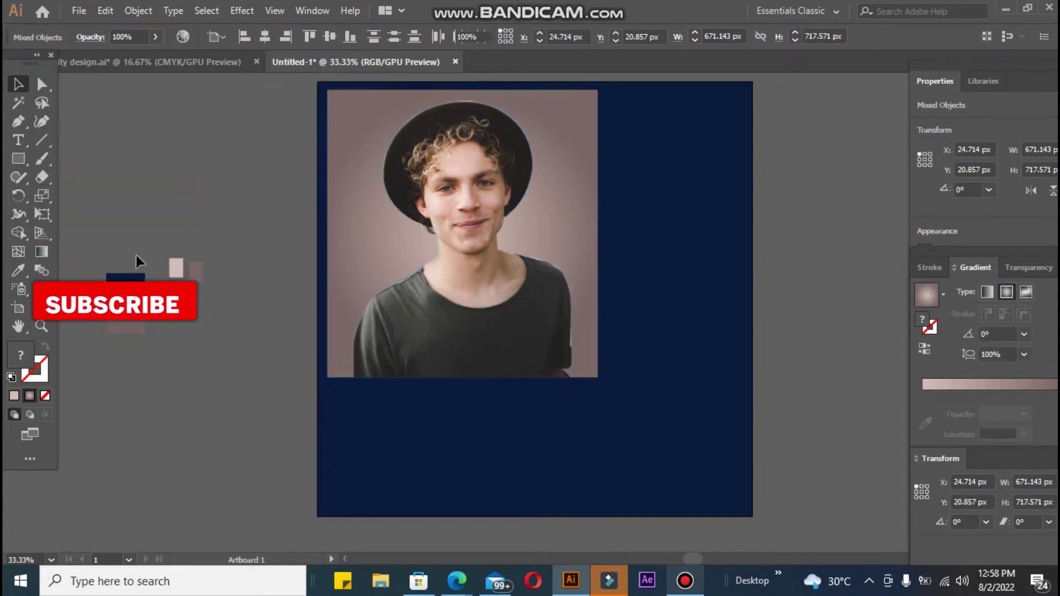
click(132, 302)
Draw a tall ~339 × 673 px rectangle right of the portrait and fill it with flat taupe
click(18, 158)
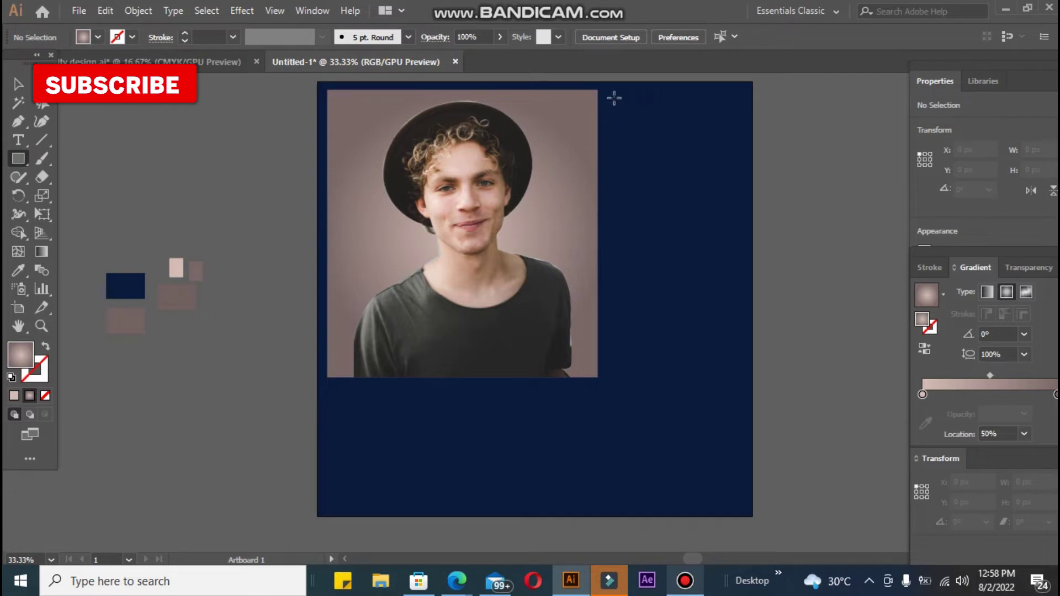
drag(659, 114, 734, 232)
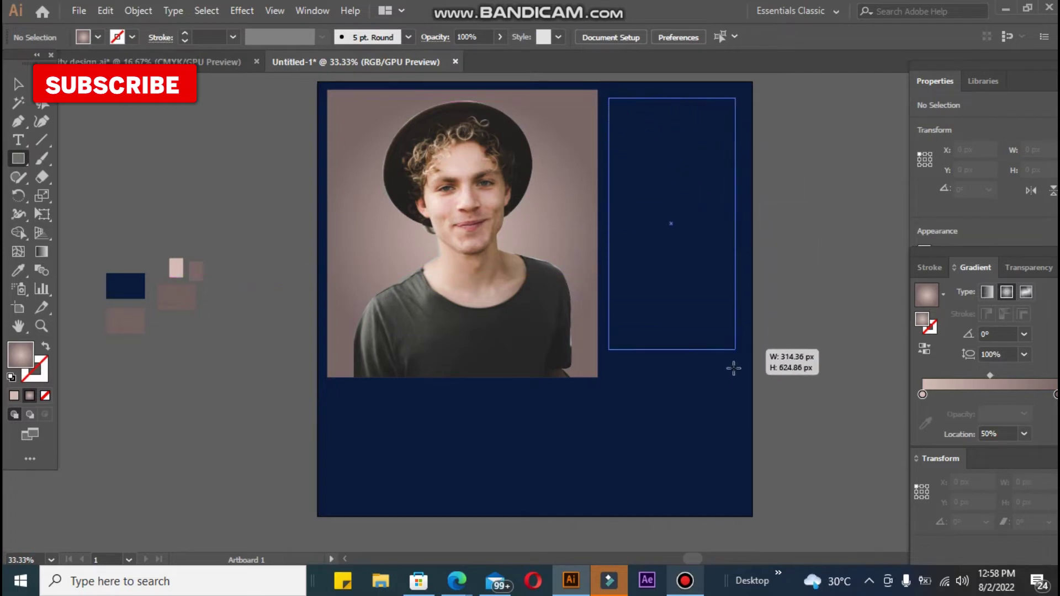
drag(733, 368, 745, 368)
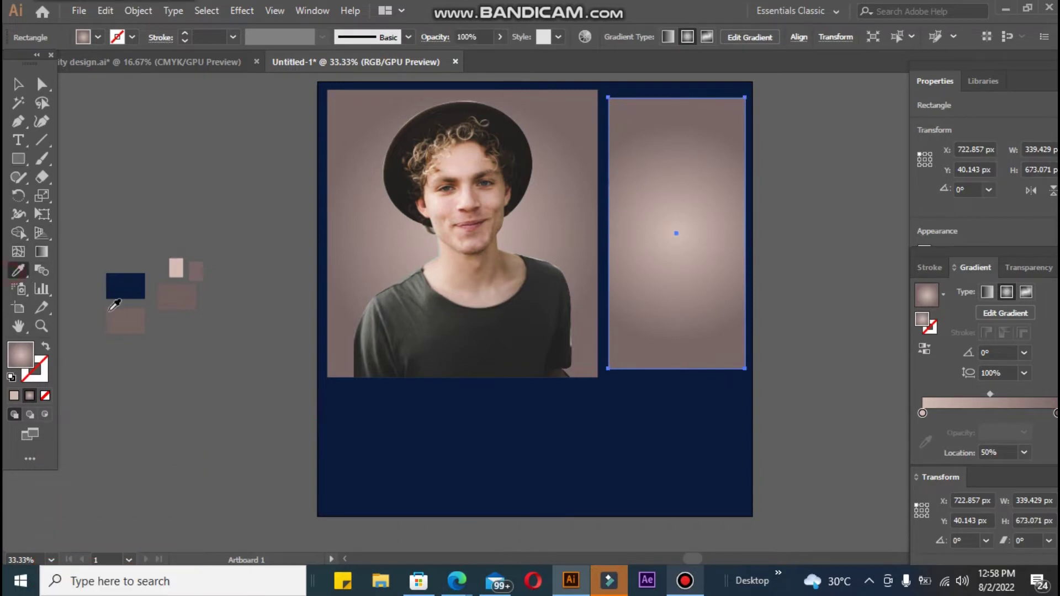
click(178, 298)
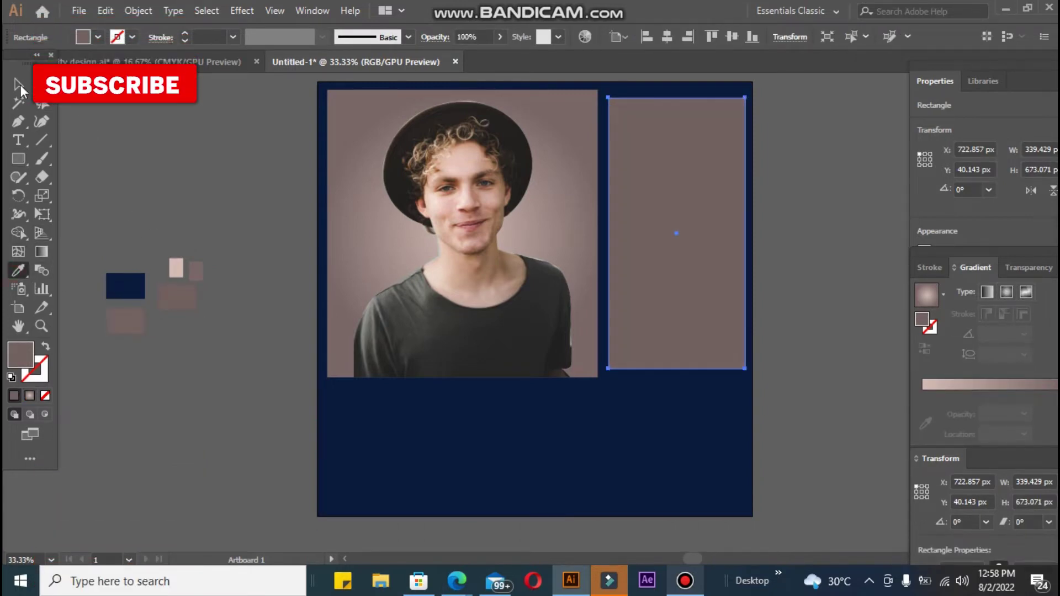
click(348, 313)
key(alt+Tab)
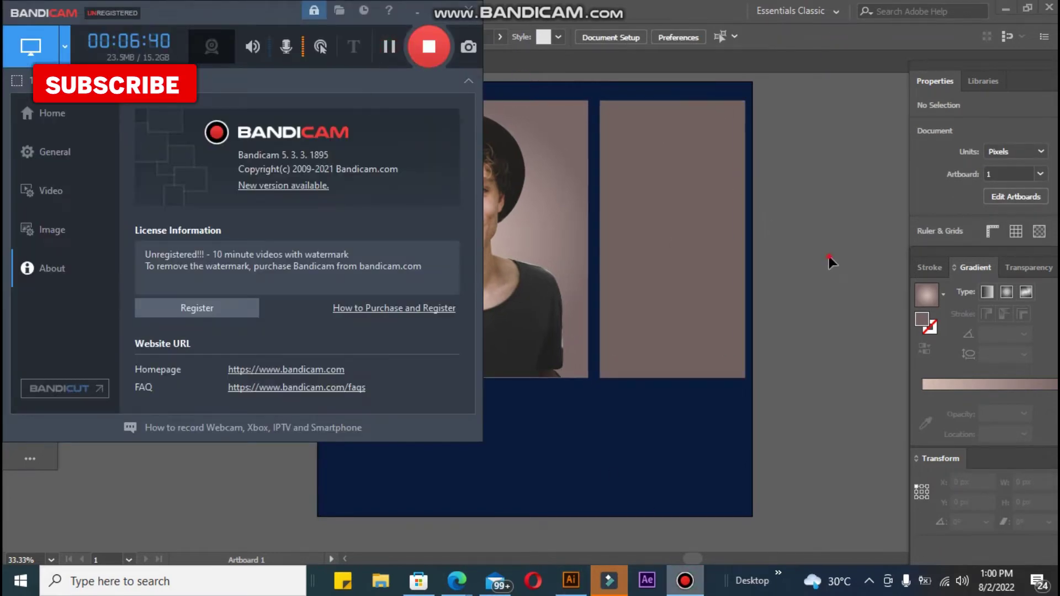
Draw a rectangle about 361 × 245 px at lower right, below the taupe panel
click(831, 262)
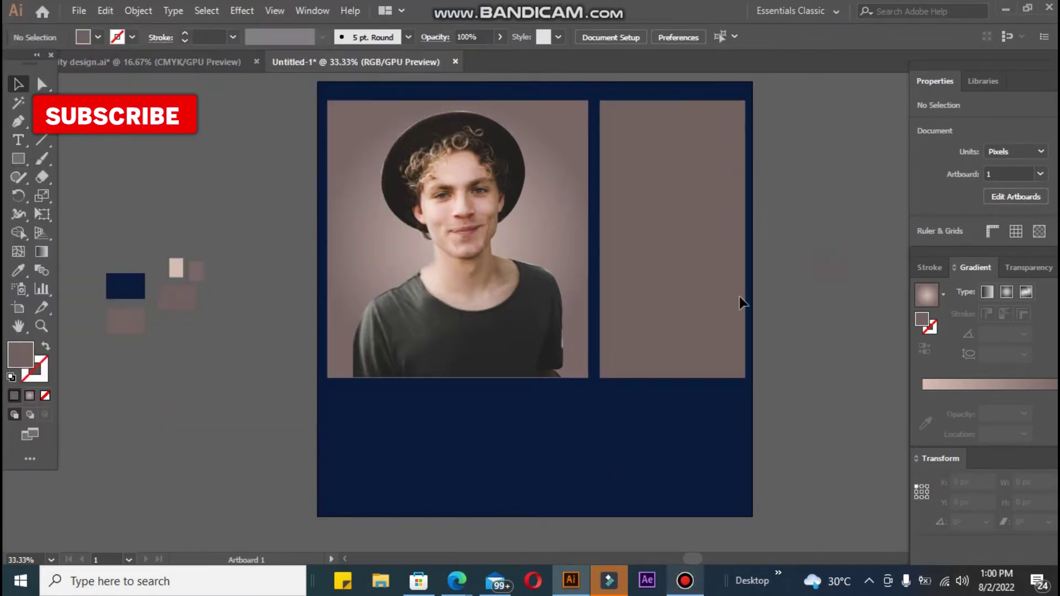
click(18, 159)
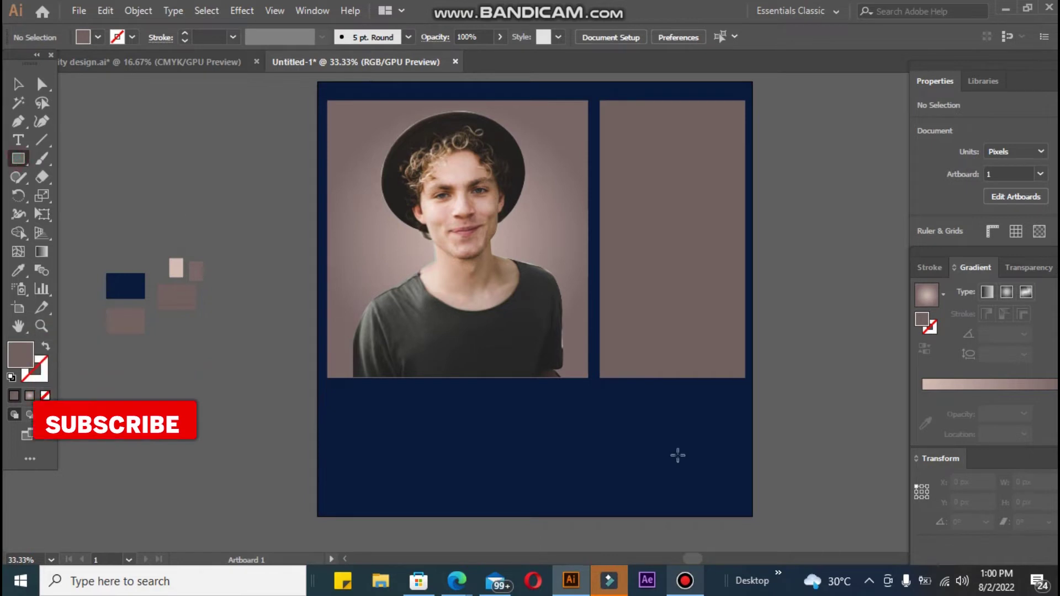
drag(600, 393, 672, 456)
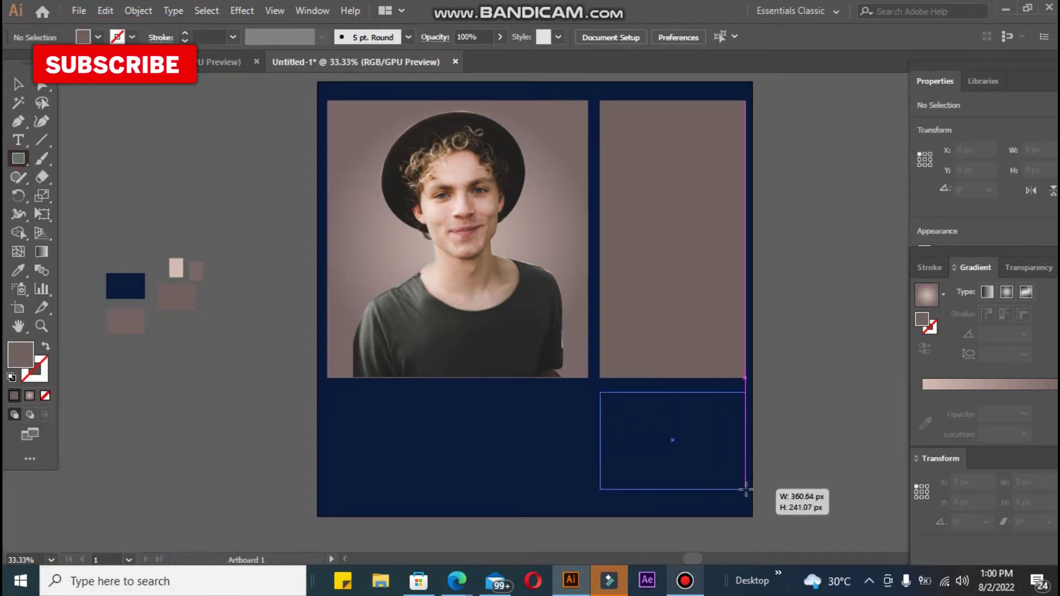
drag(744, 491, 745, 490)
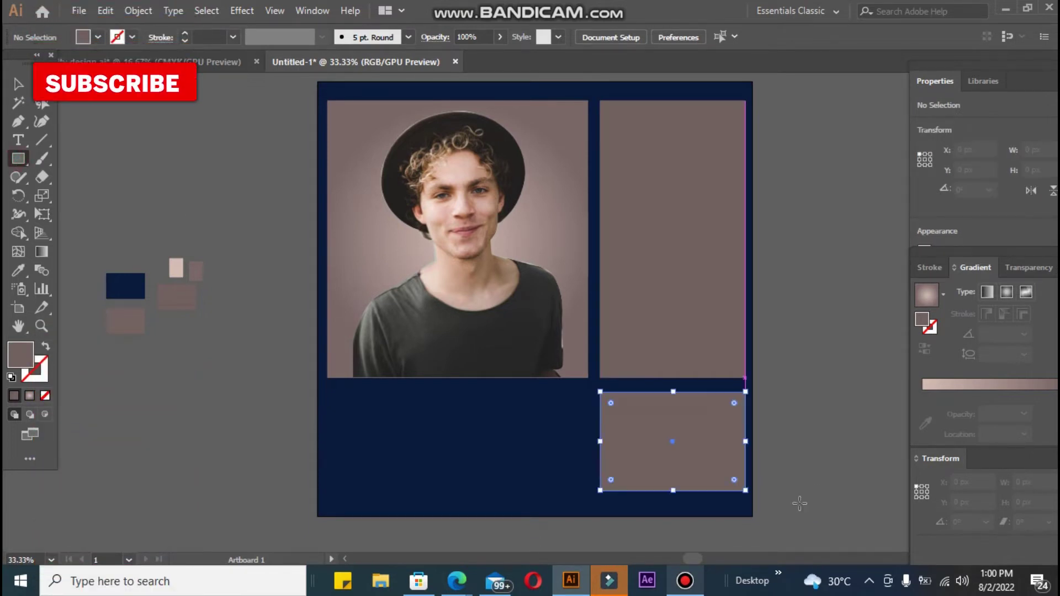
Fill the new rectangle with near-white #FCFCFC
double_click(21, 358)
text(FCFCFC)
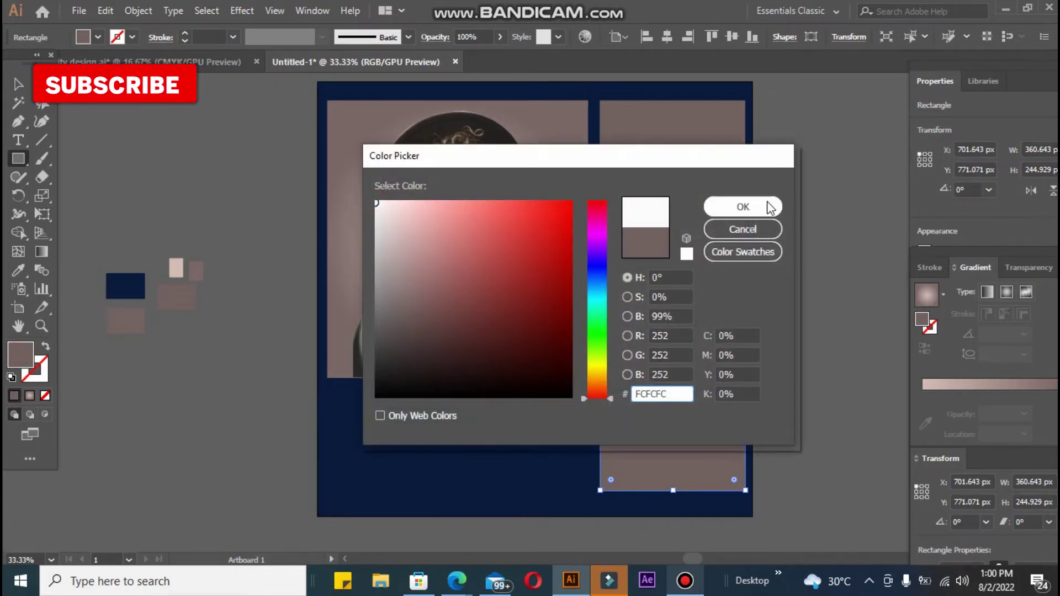
click(769, 208)
click(762, 307)
click(566, 330)
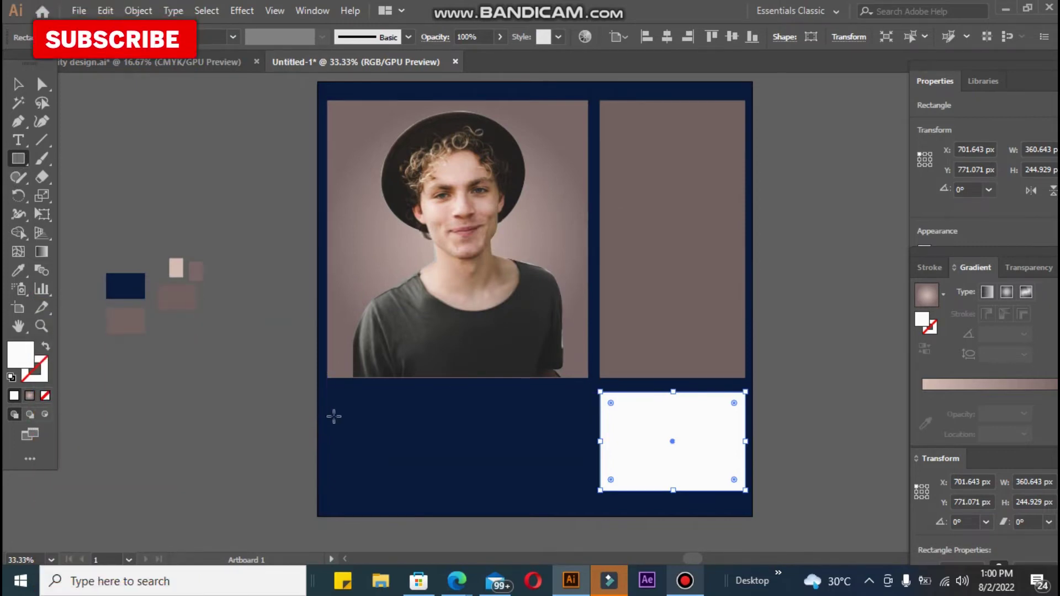
Make three 648 × 44 px white bars stacked in the lower-left footer beside the white box
drag(328, 419, 589, 445)
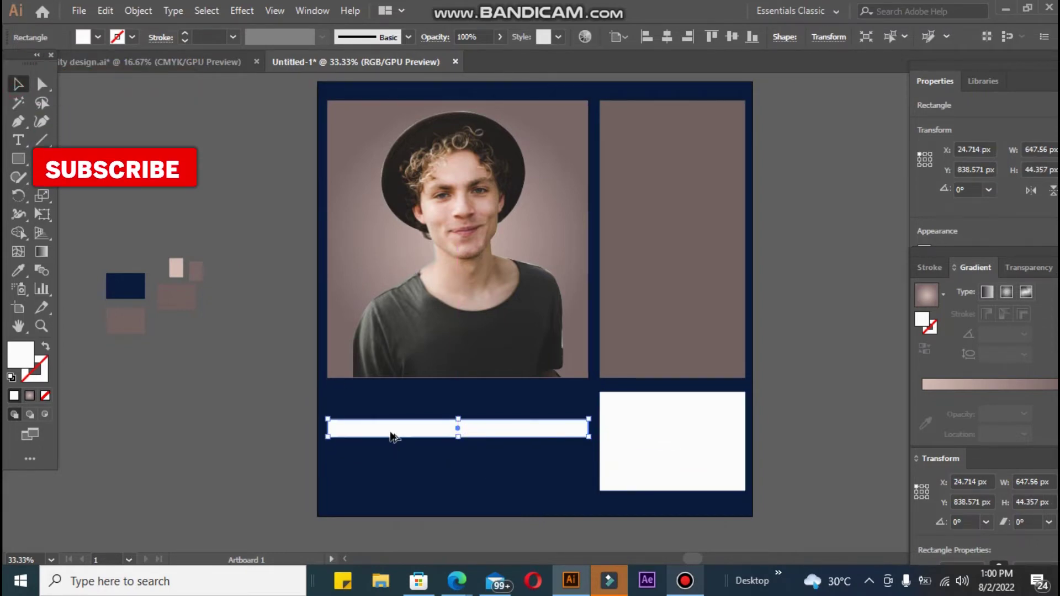
drag(392, 438, 393, 499)
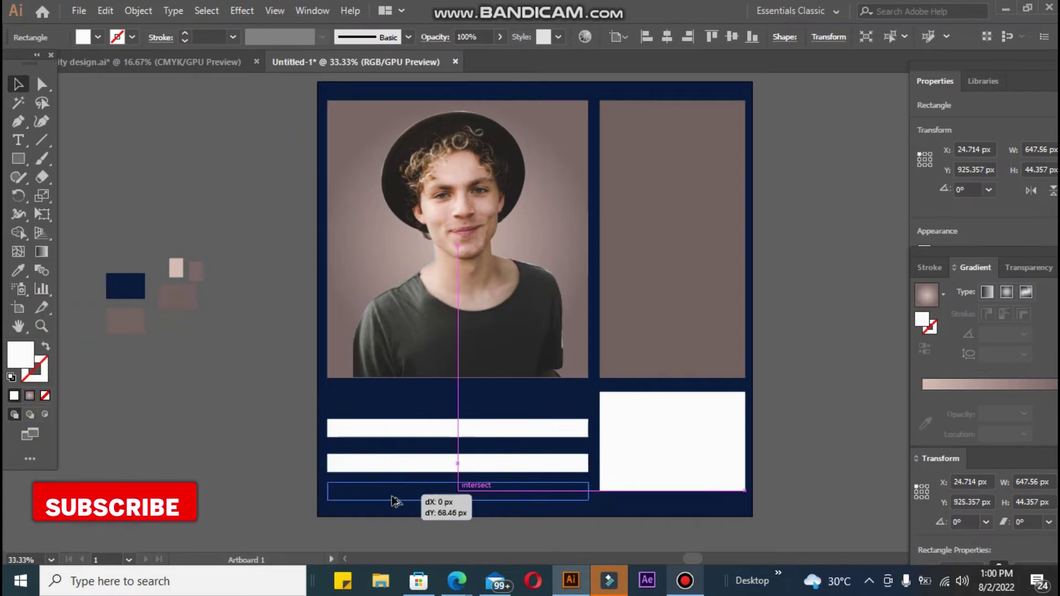
click(279, 409)
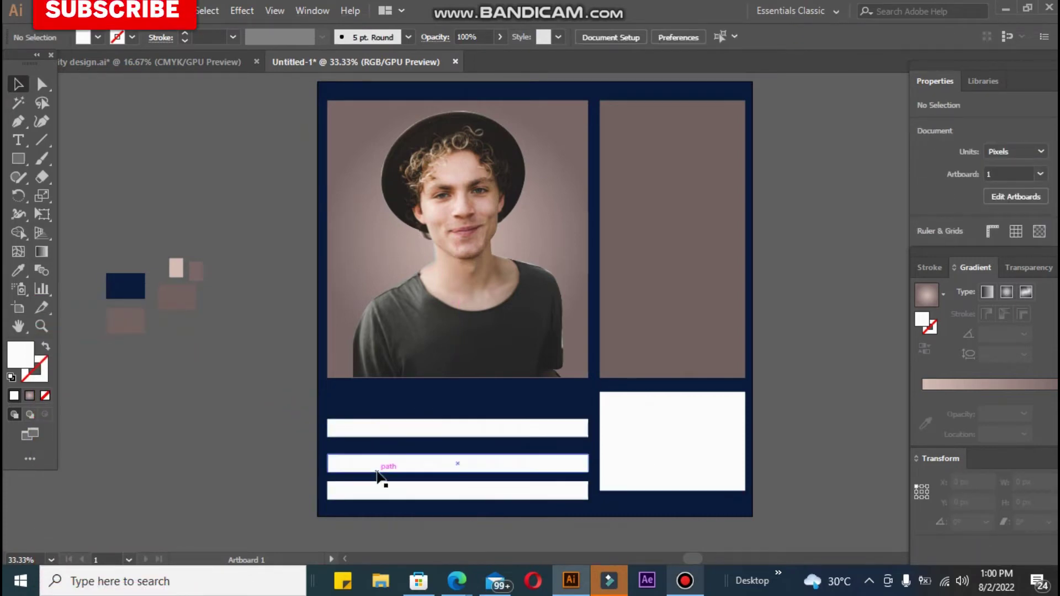
click(390, 490)
key(Delete)
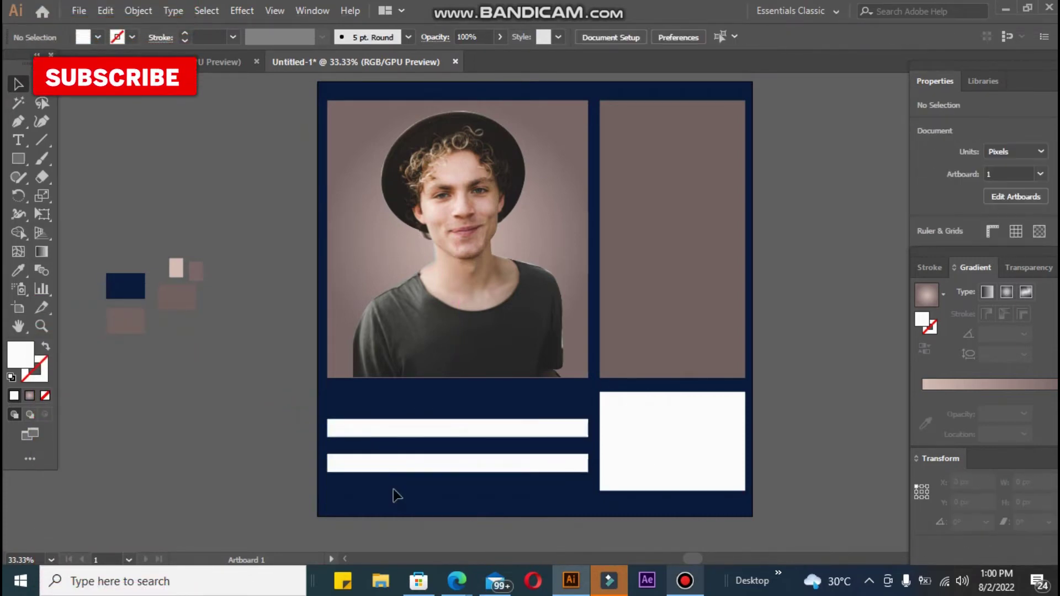
mouse_move(409, 466)
mouse_down()
mouse_move(409, 480)
mouse_move(398, 413)
mouse_up()
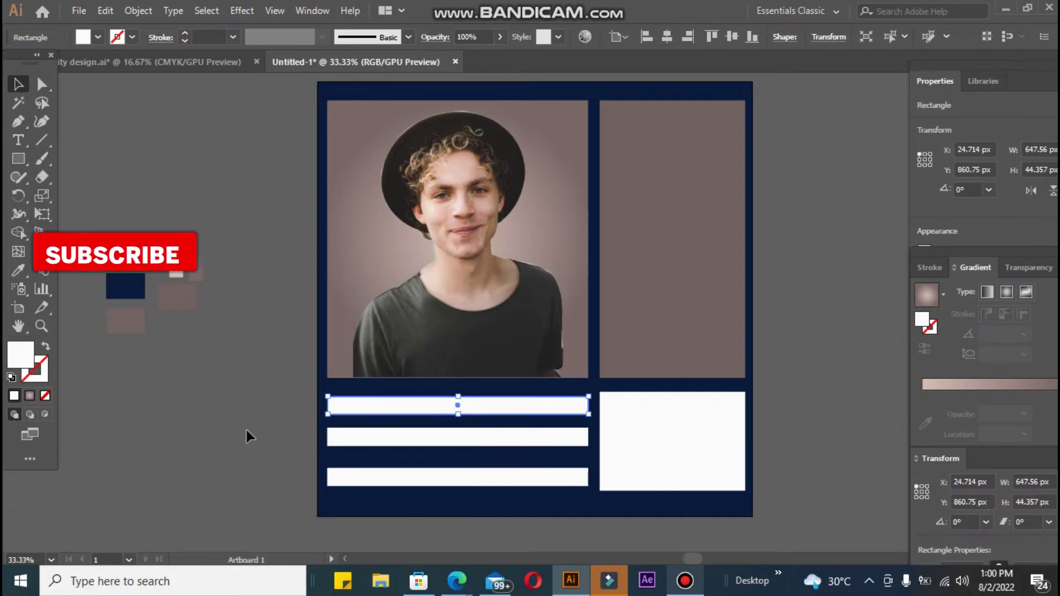
click(246, 429)
click(358, 446)
Eyedrop the taupe swatch colour onto all three footer bars
key(i)
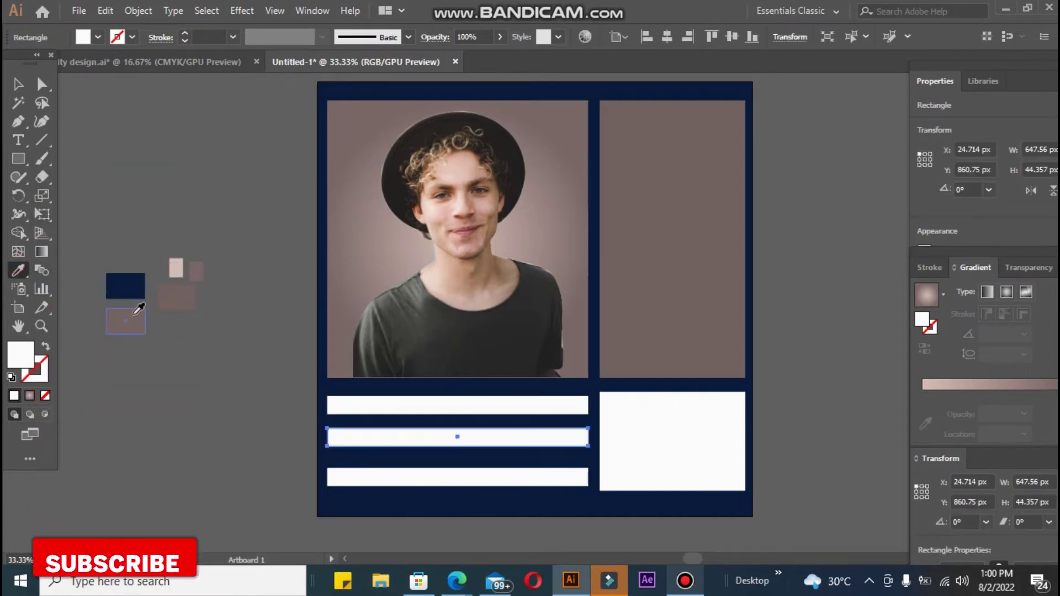
click(176, 295)
click(20, 85)
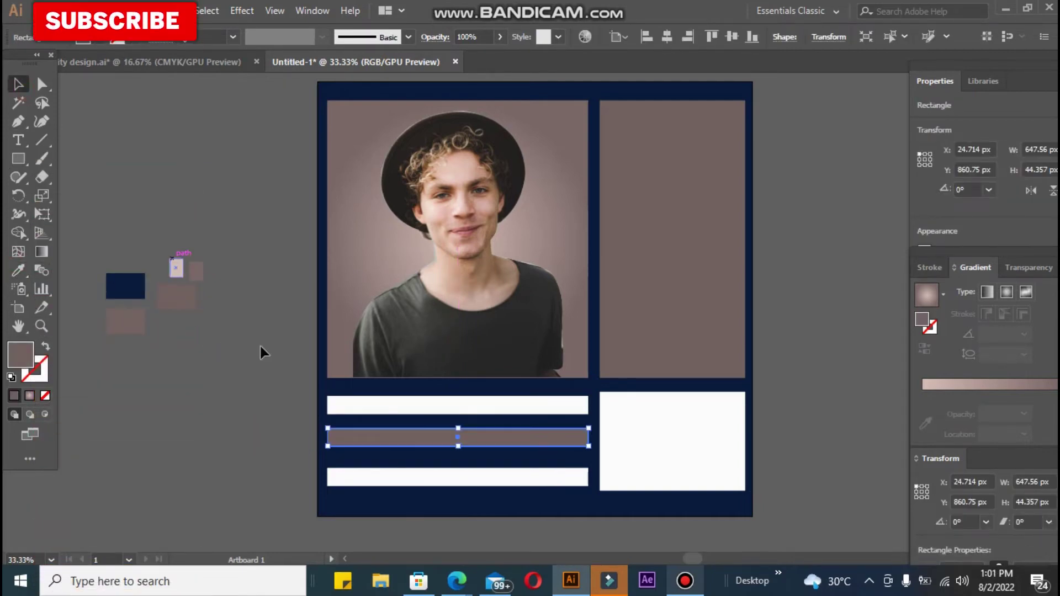
shift+click(343, 408)
shift+click(343, 475)
click(22, 267)
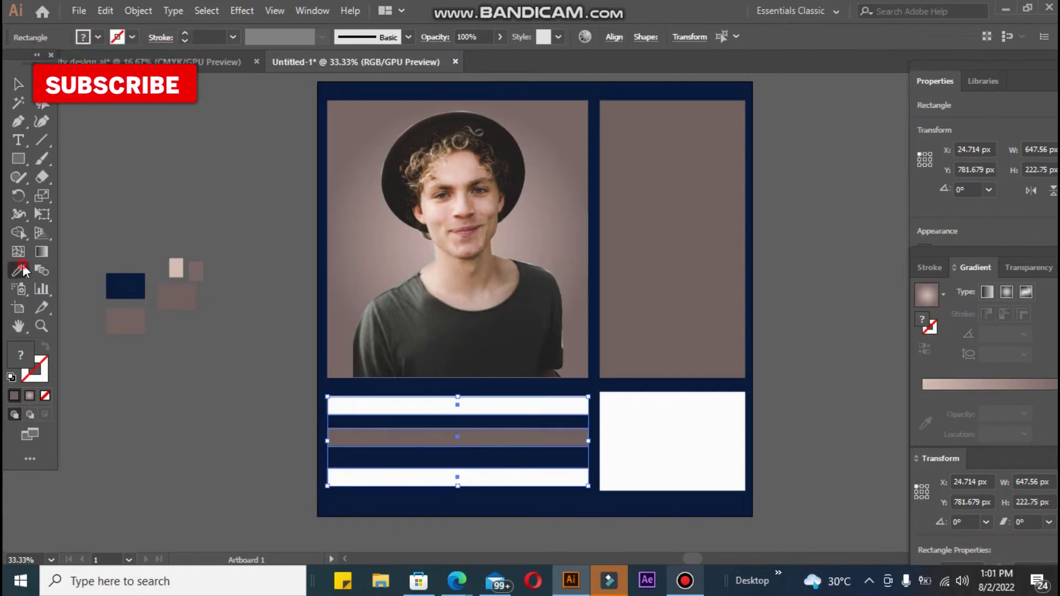
click(120, 319)
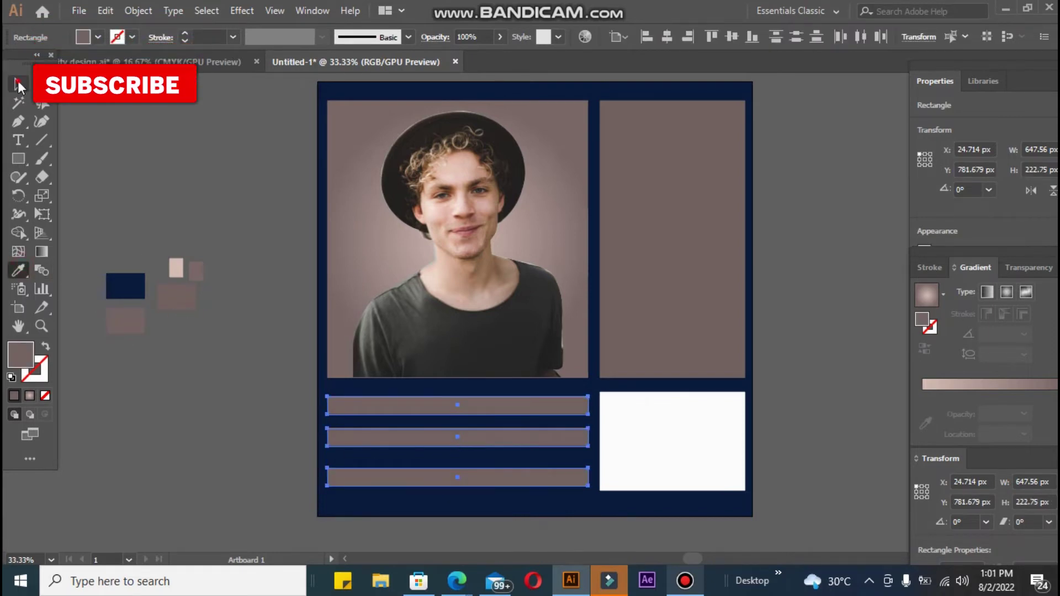
Draw a new rectangle on the pasteboard filled with near-black #050505
click(658, 458)
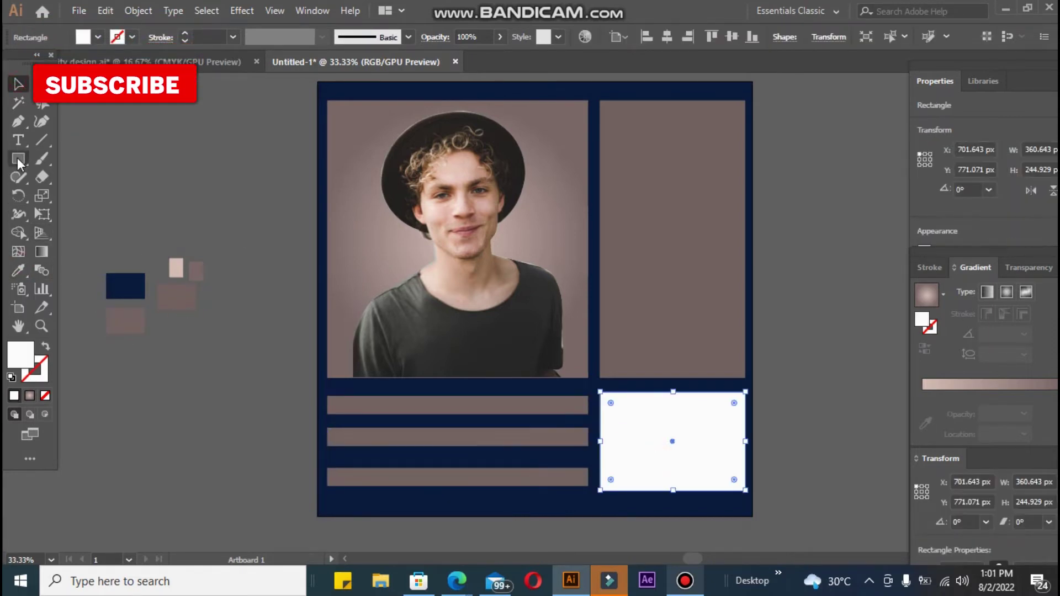
drag(106, 155, 262, 195)
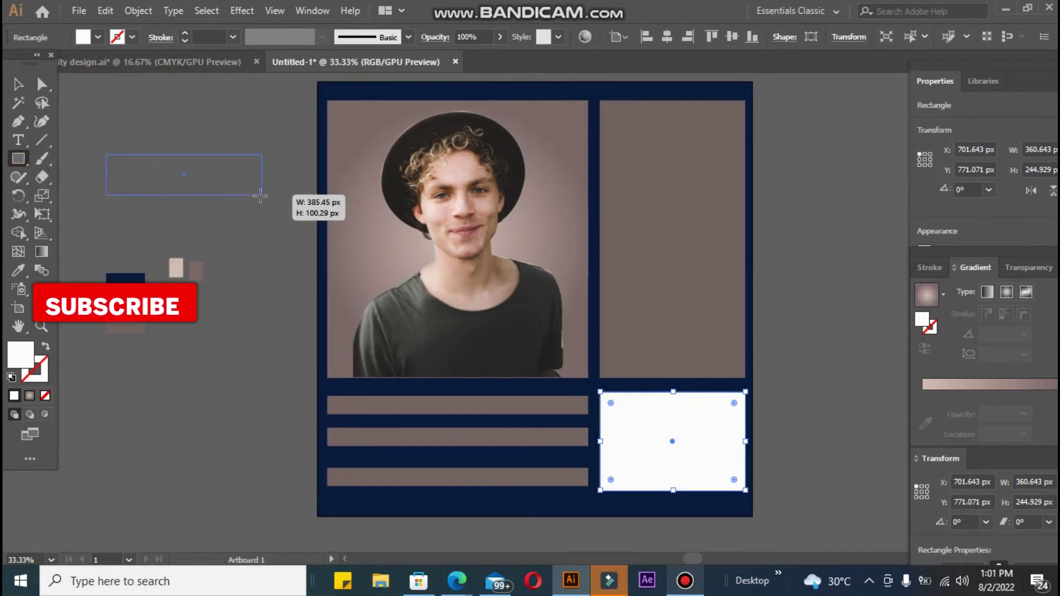
click(17, 84)
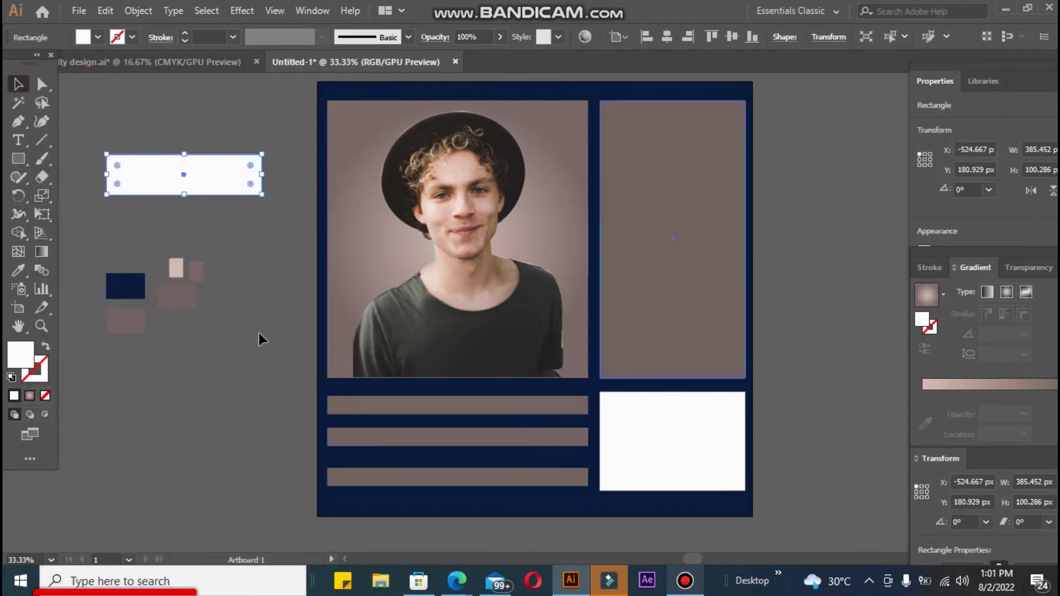
double_click(24, 356)
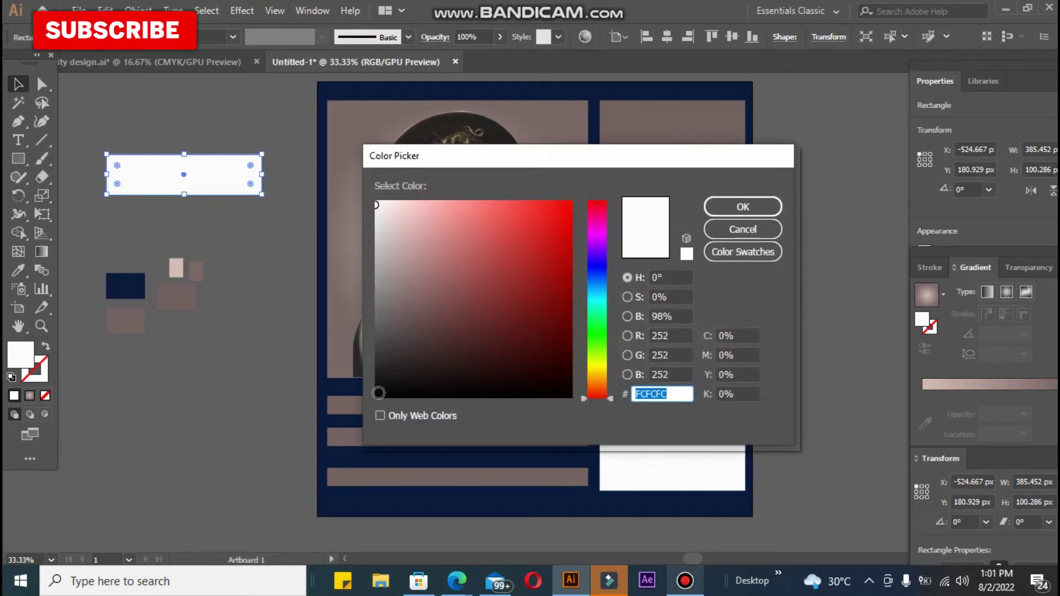
text(050505)
click(727, 207)
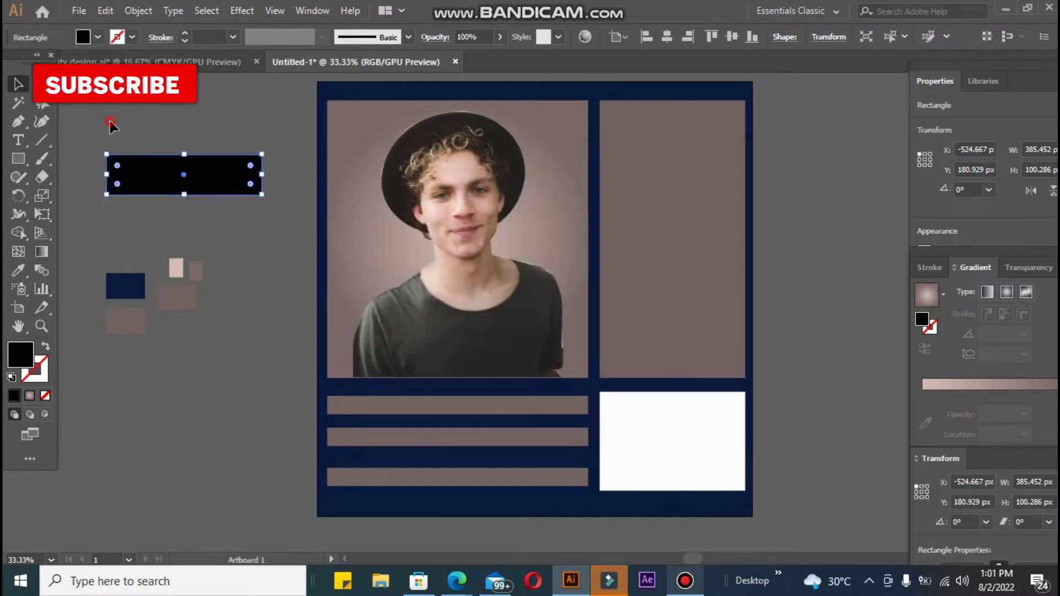
click(111, 124)
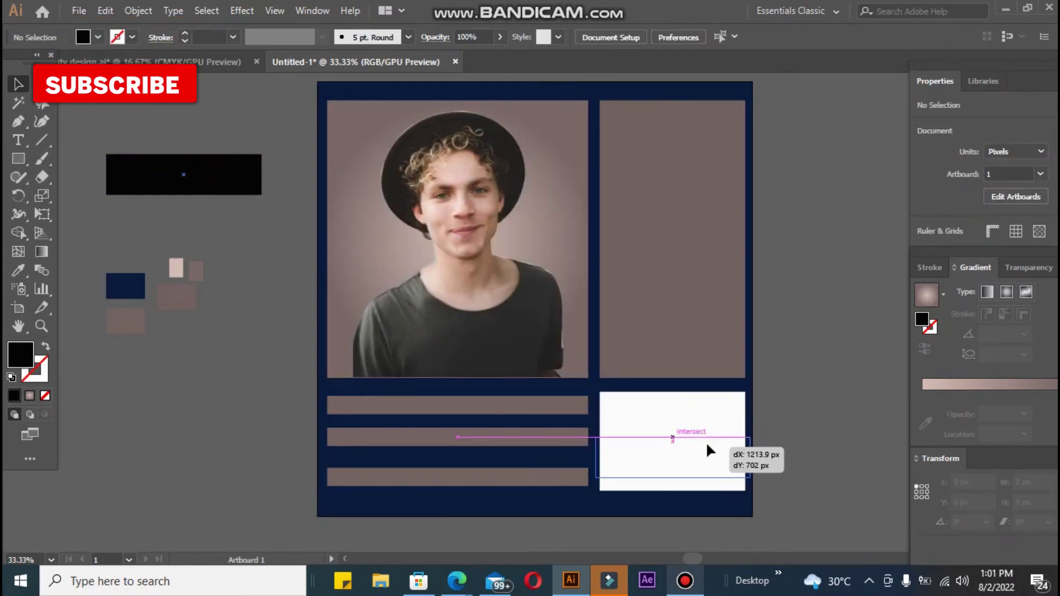
Move the black rectangle into the white box and align their centres
mouse_move(769, 448)
mouse_down()
mouse_move(669, 435)
mouse_move(693, 456)
mouse_up()
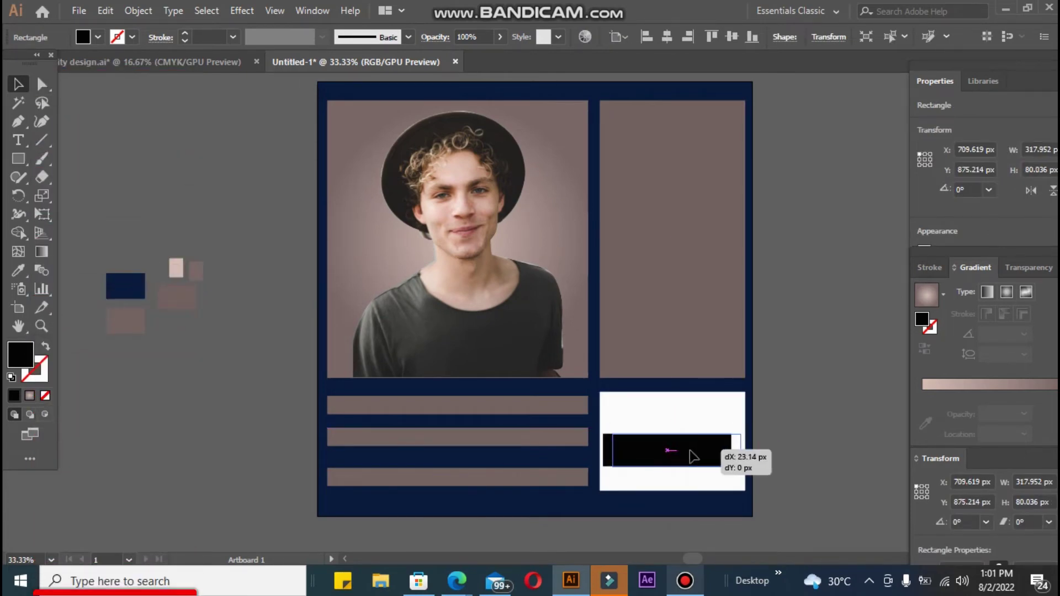
shift+click(685, 442)
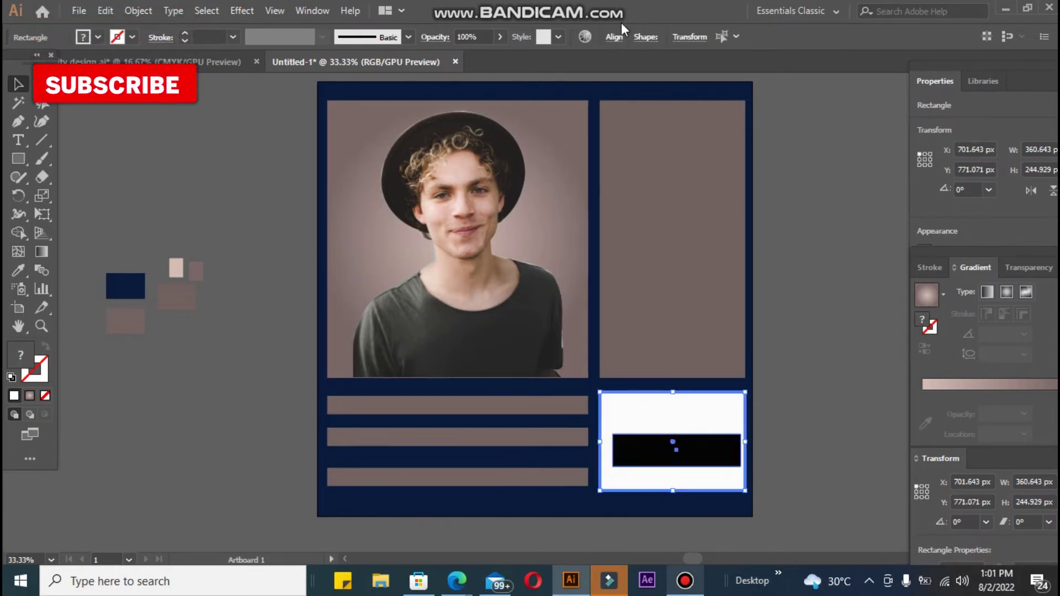
click(615, 36)
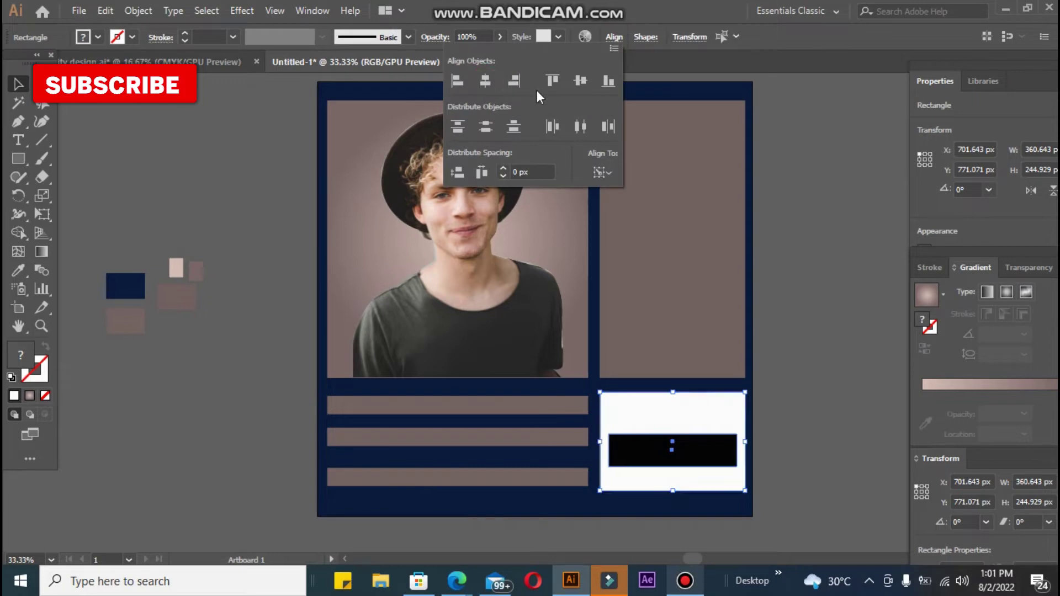
key(Escape)
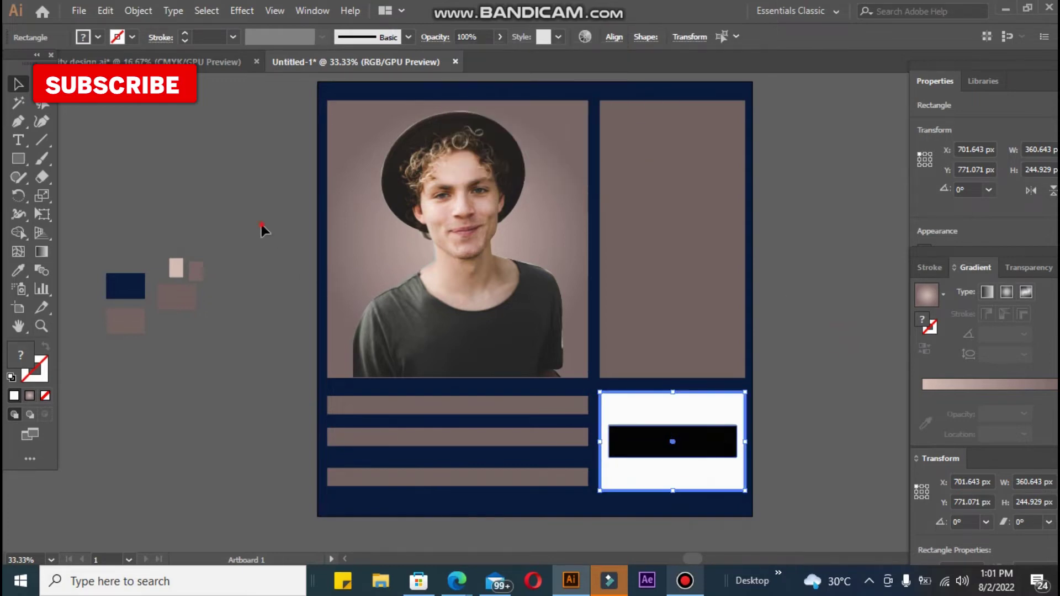
click(260, 225)
click(19, 140)
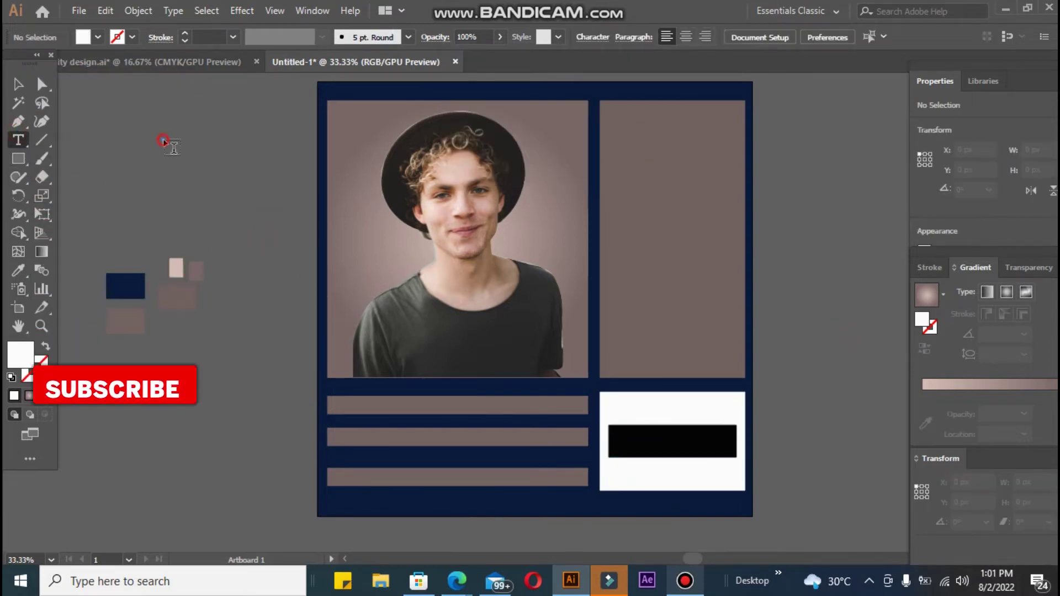
Type SHOP NOW on the pasteboard, enlarge it and make it Bold
click(163, 141)
key(BackSpace)
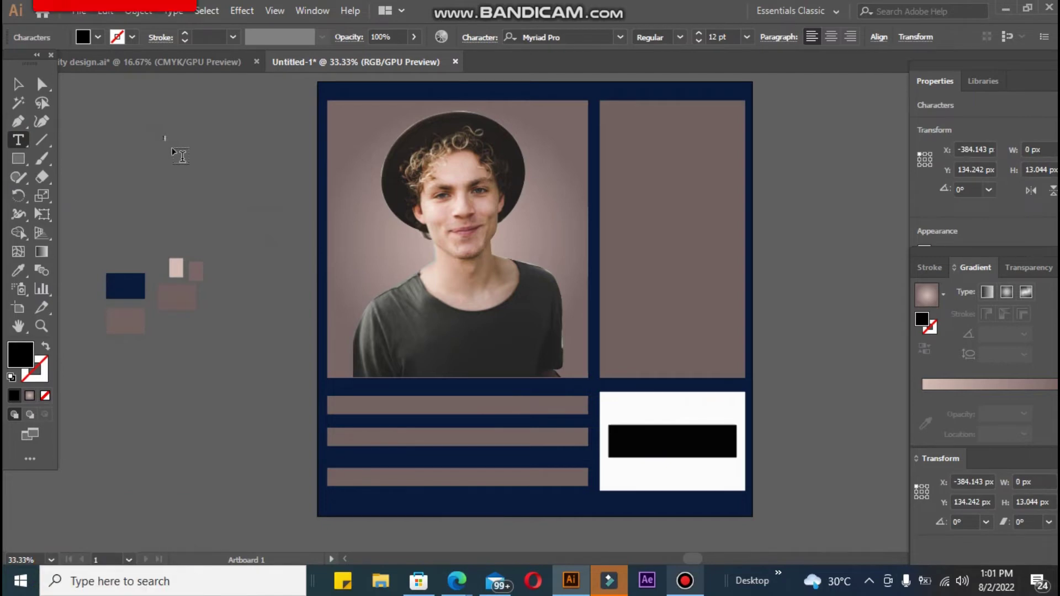
text(SHOP NOW)
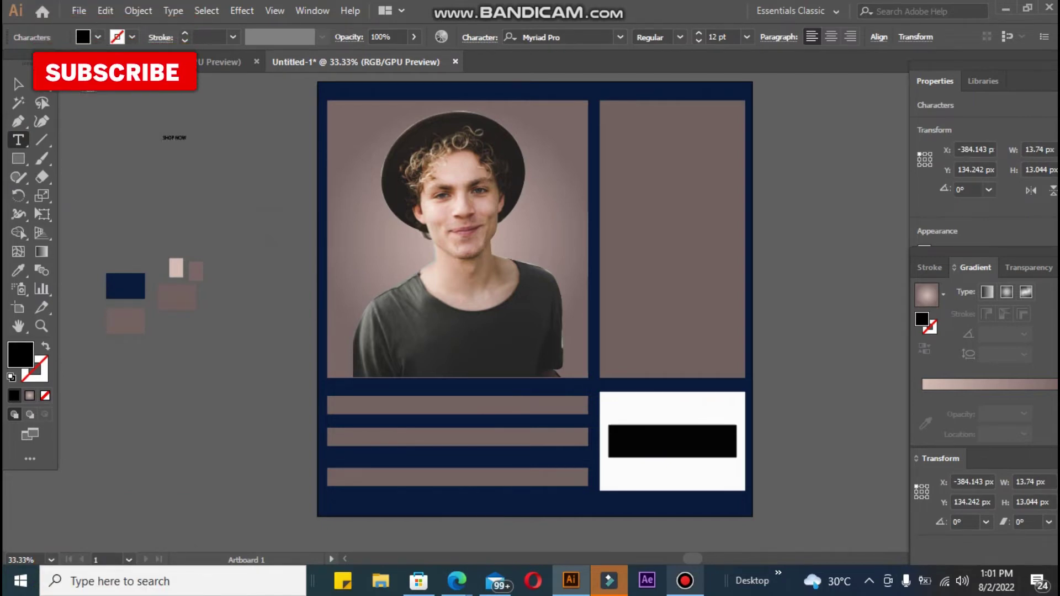
click(20, 83)
drag(201, 166, 320, 290)
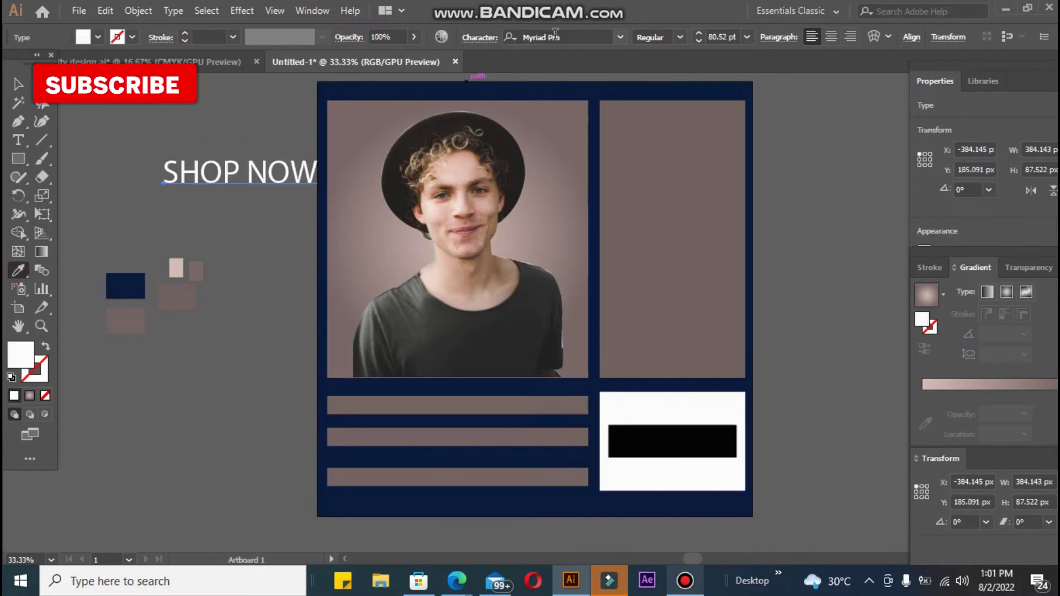
click(678, 37)
click(665, 209)
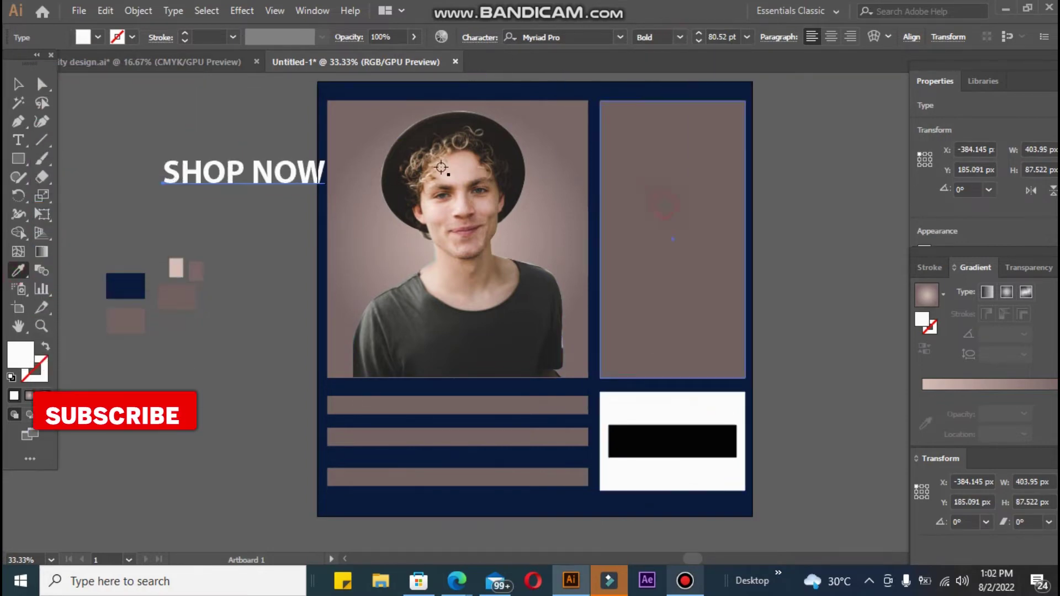
Scale SHOP NOW to fit the black button and centre it horizontally and vertically
key(v)
drag(326, 194, 234, 164)
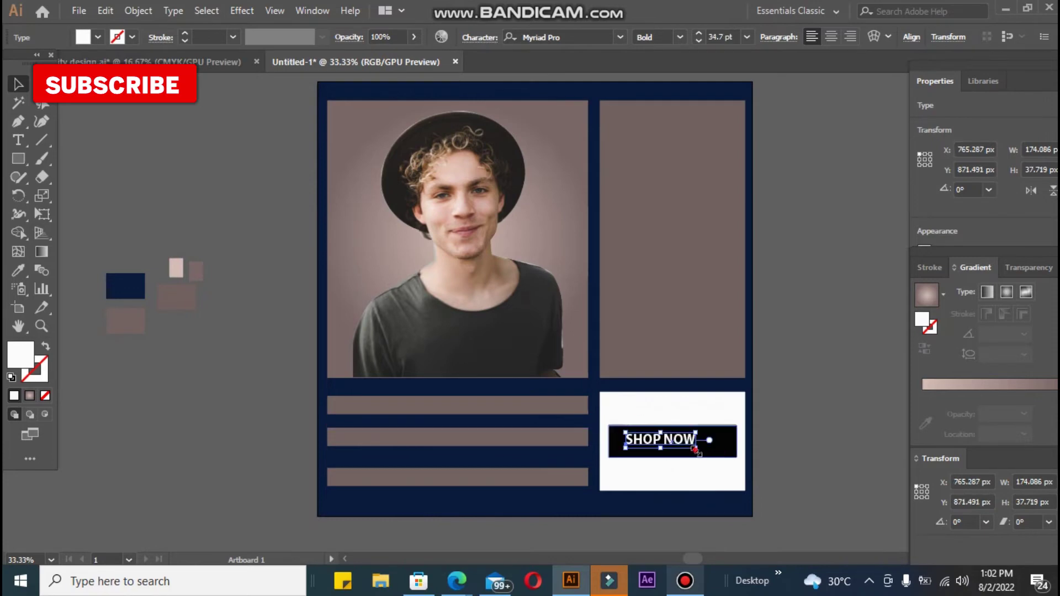
click(814, 444)
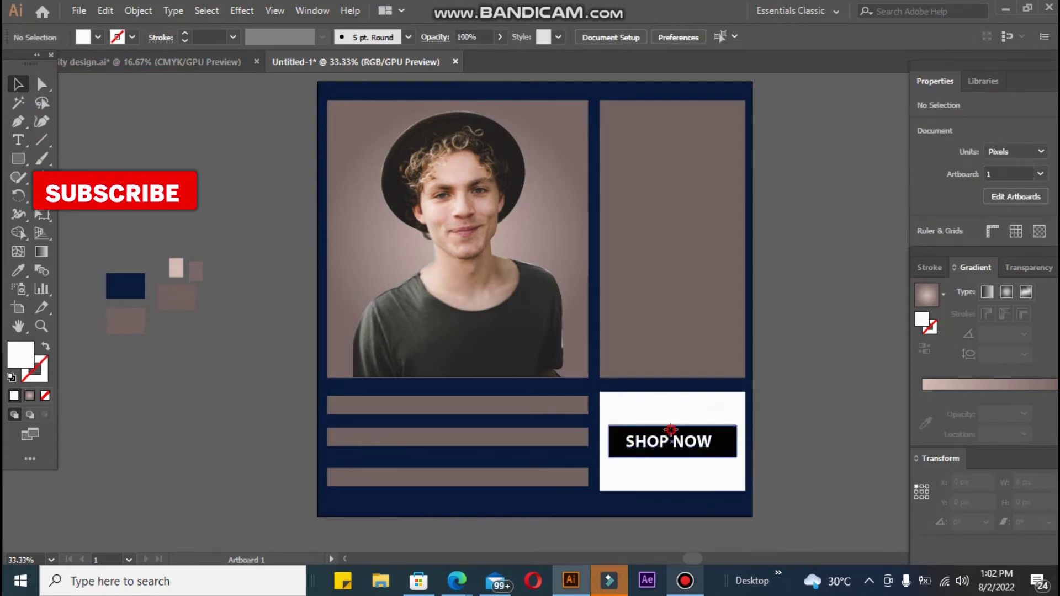
click(674, 441)
shift+click(684, 450)
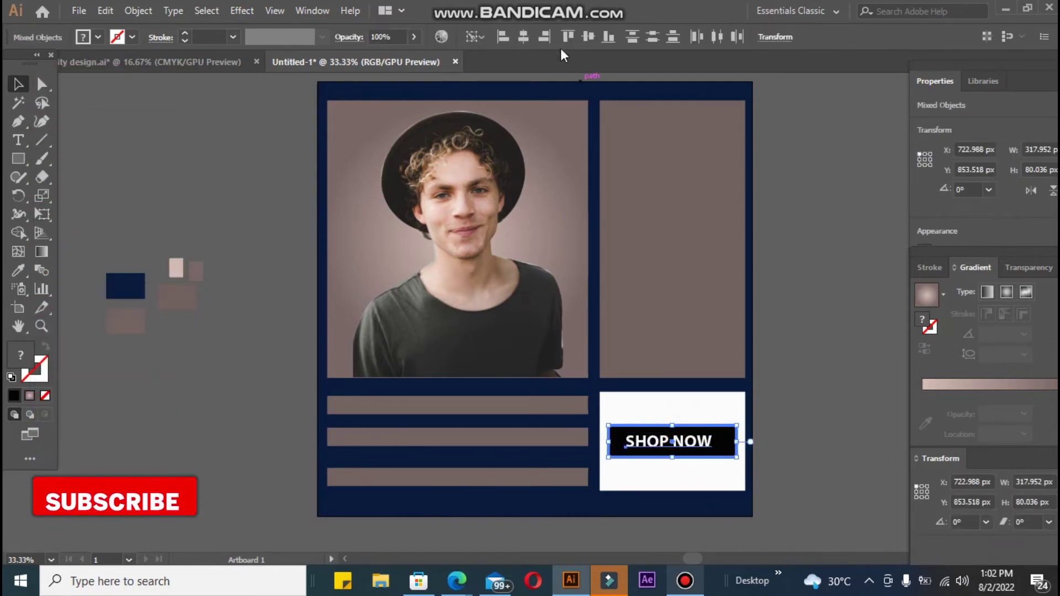
click(523, 38)
click(586, 38)
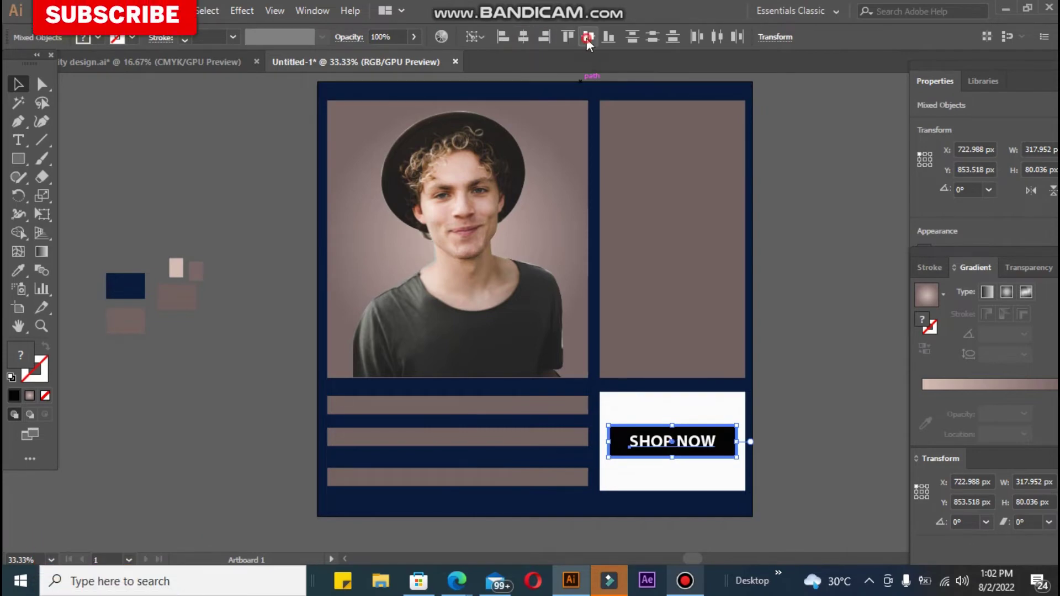
click(784, 403)
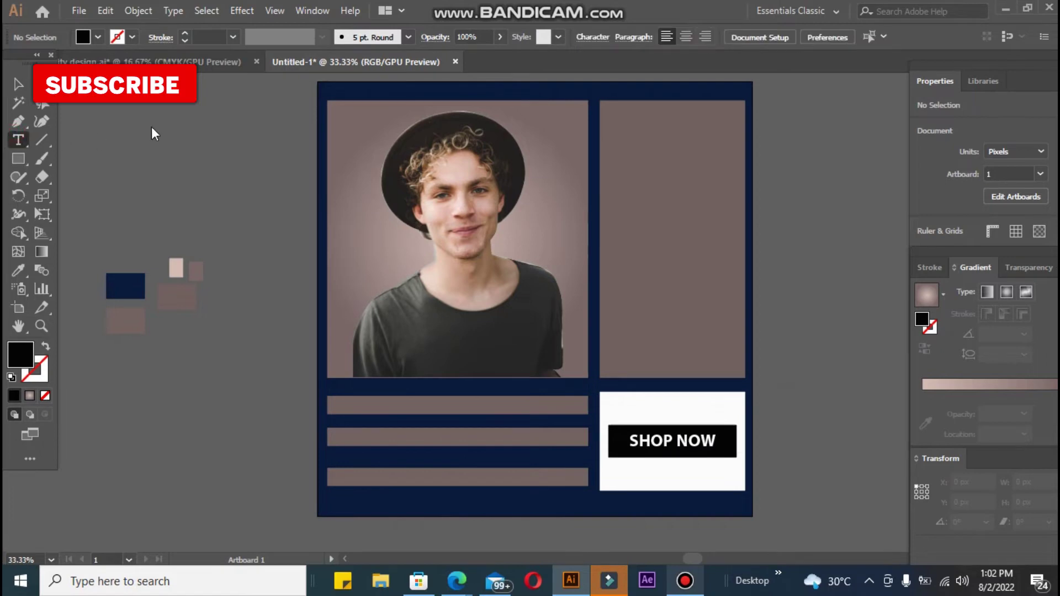
click(167, 125)
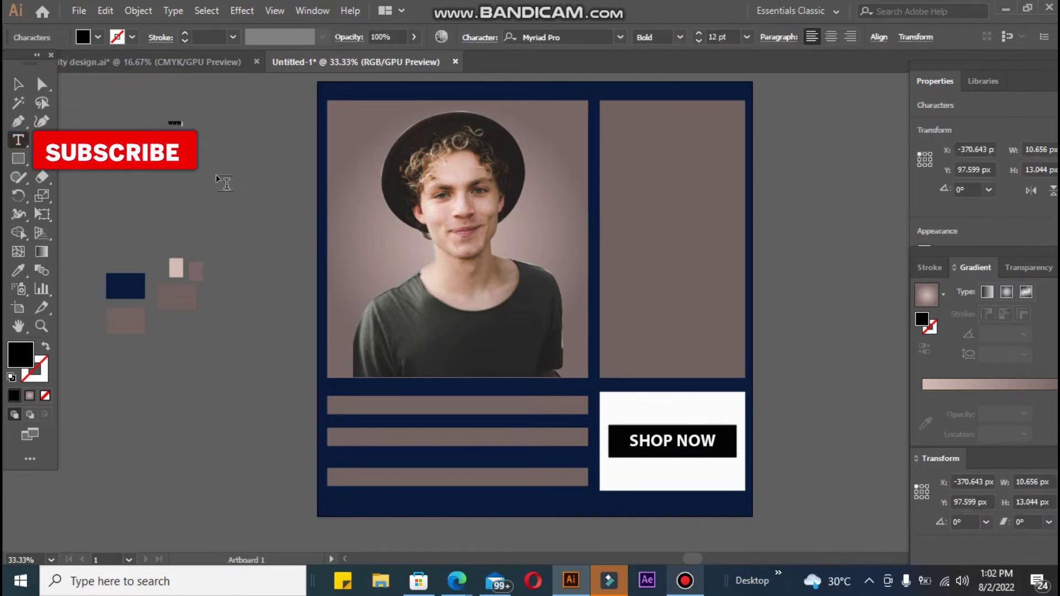
text(tr)
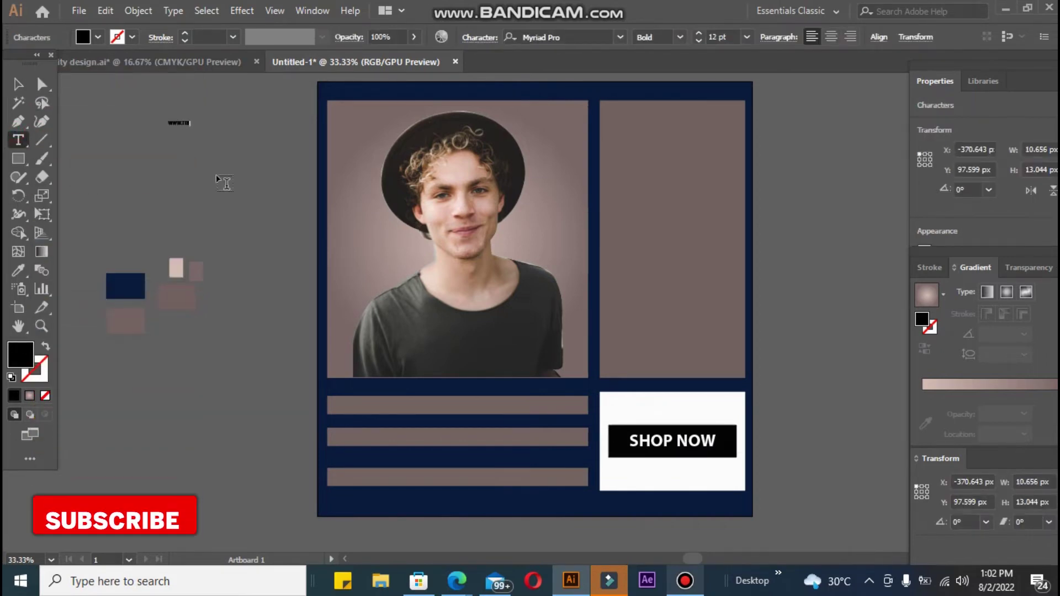
text(en)
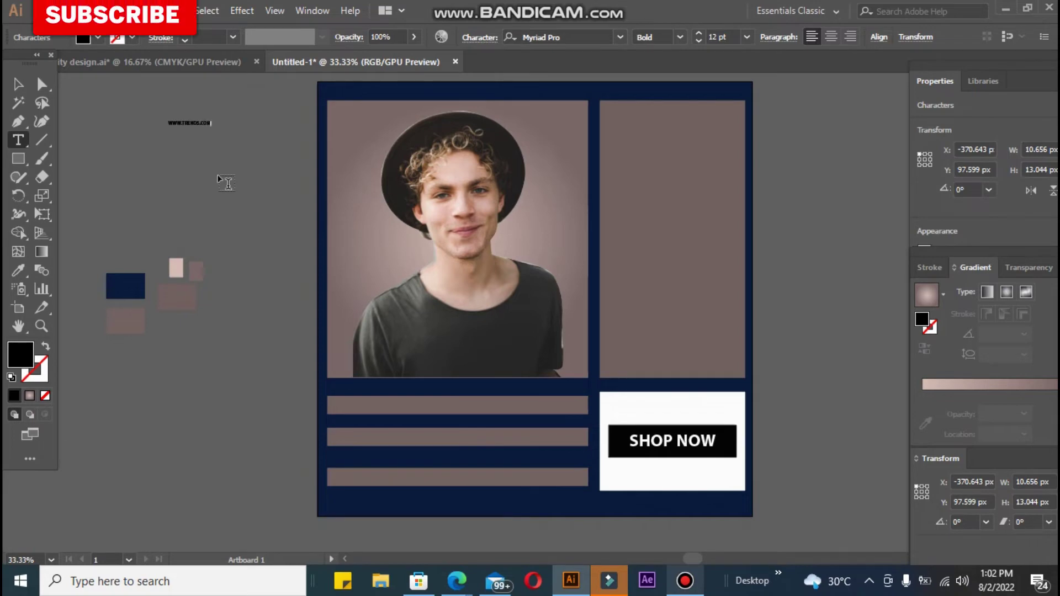
key(Escape)
drag(212, 125, 284, 142)
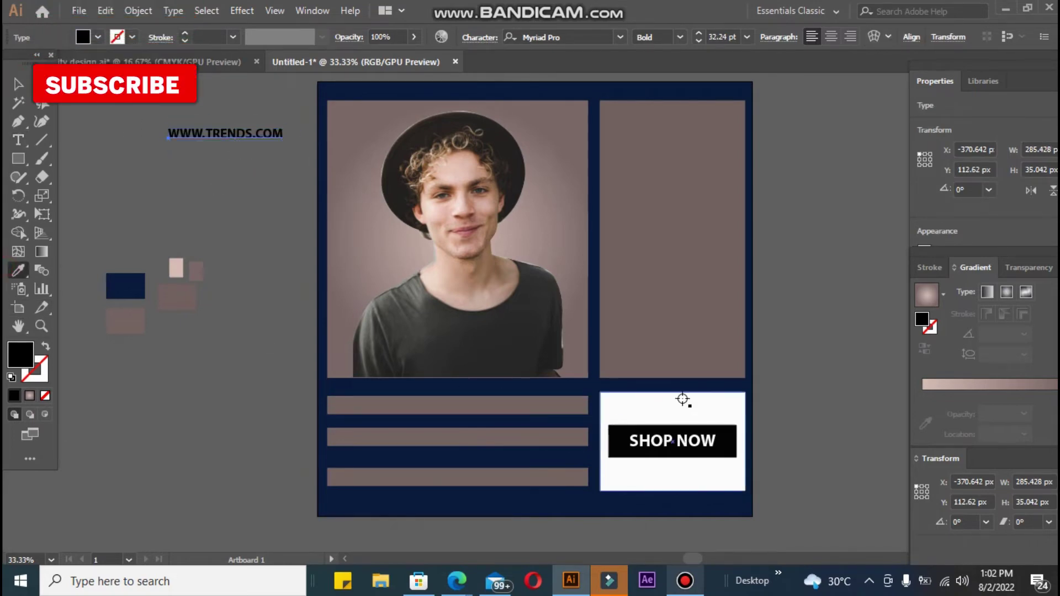
click(126, 205)
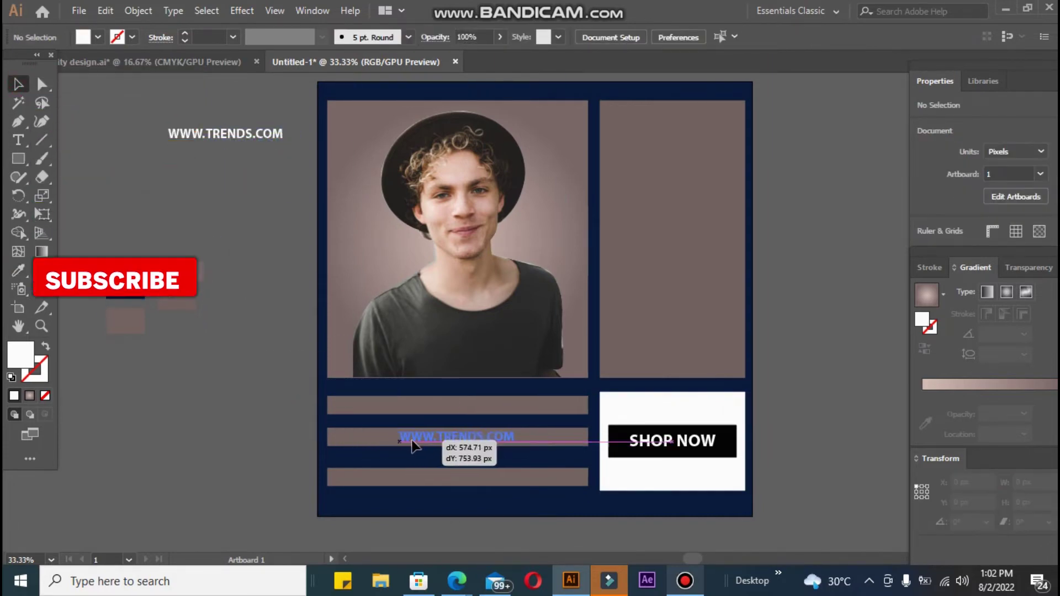
drag(354, 450, 447, 486)
click(453, 441)
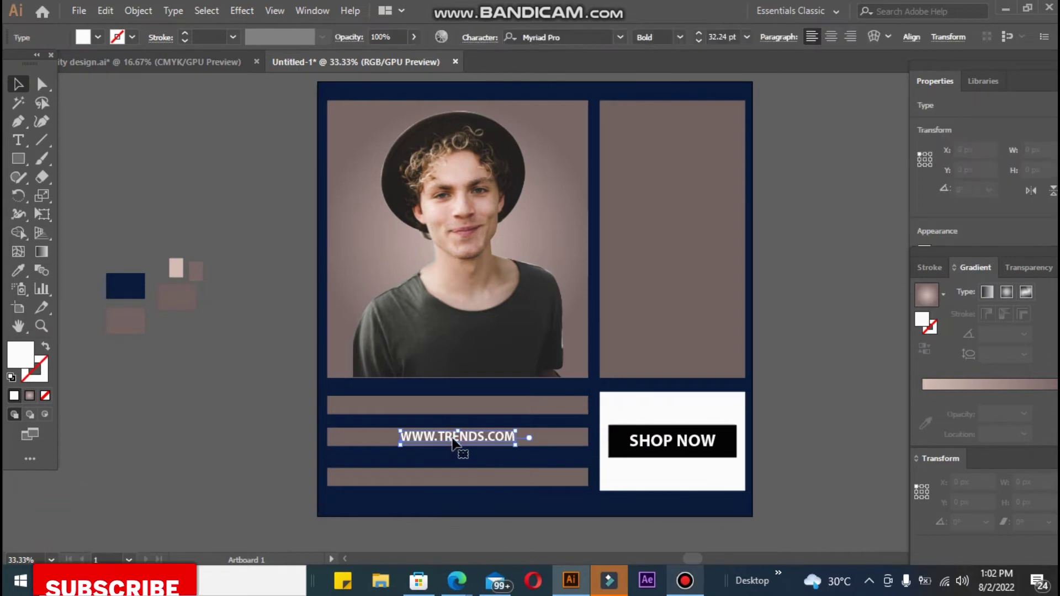
click(700, 577)
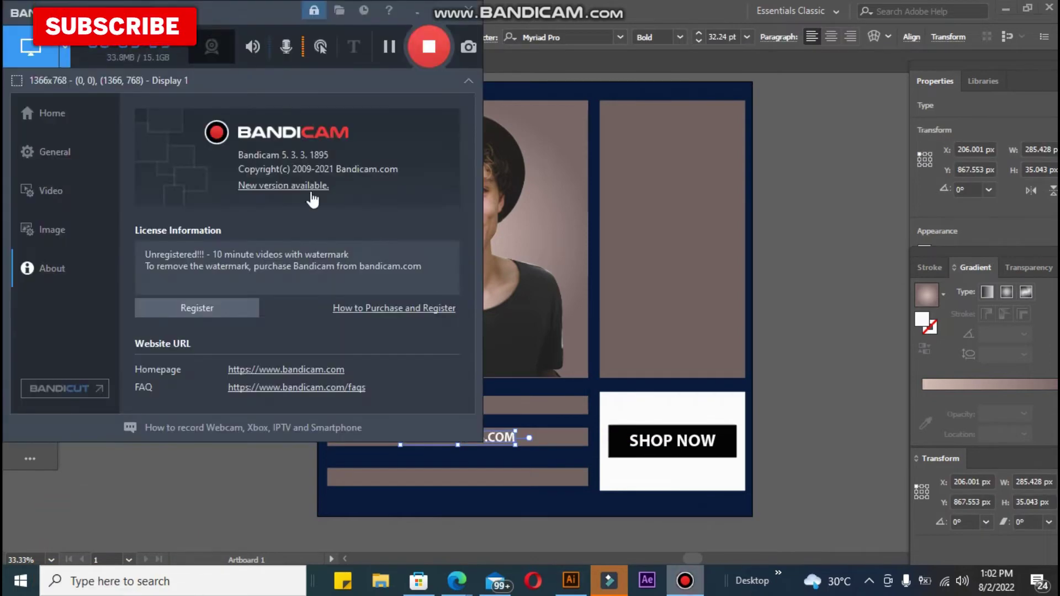
click(776, 276)
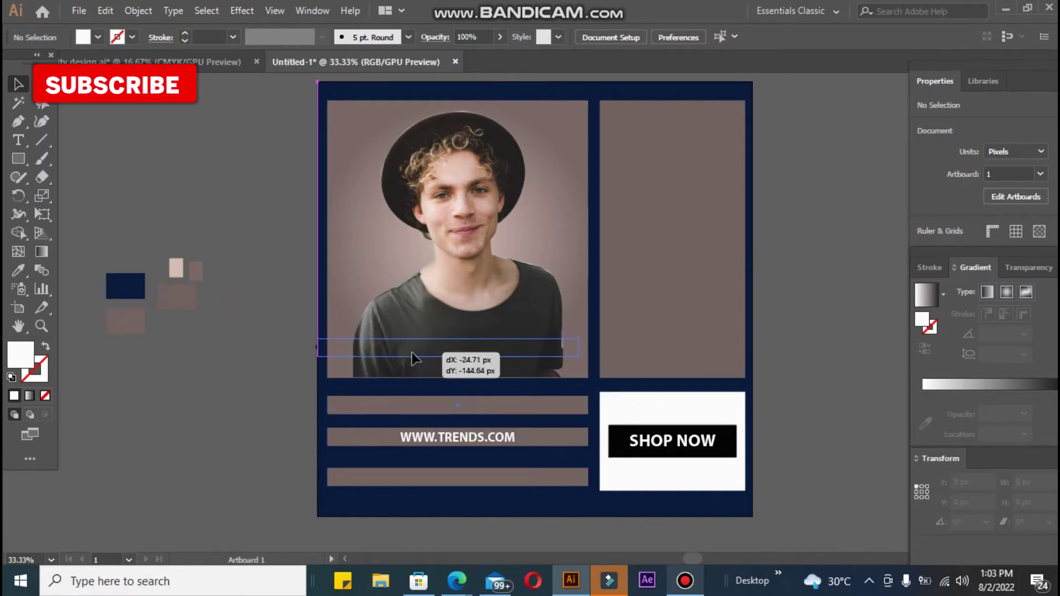
Rearrange the footer bars, moving one bar up across the photo's bottom
drag(412, 352, 420, 353)
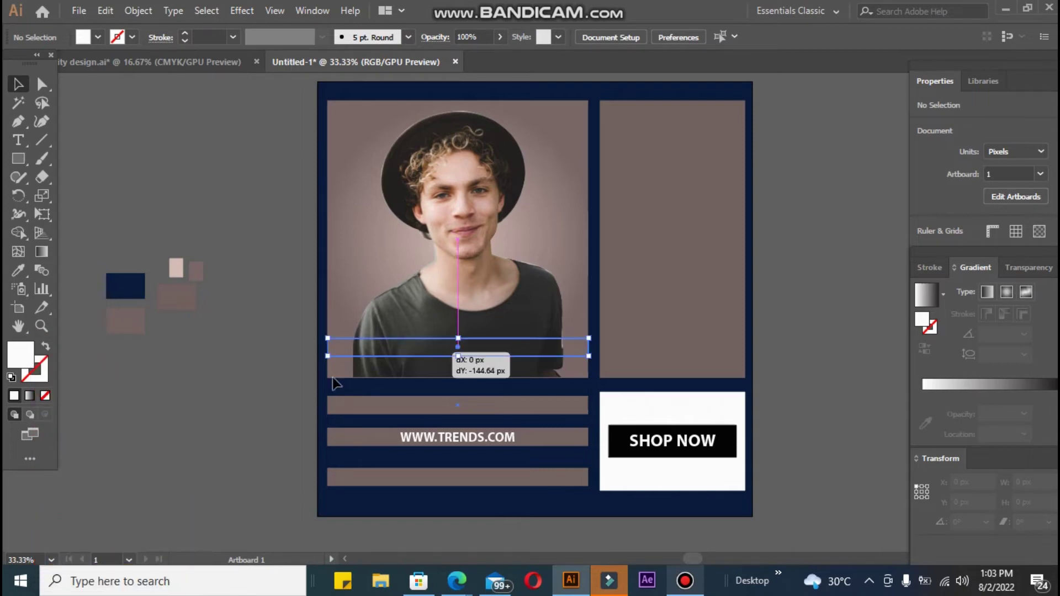
click(260, 400)
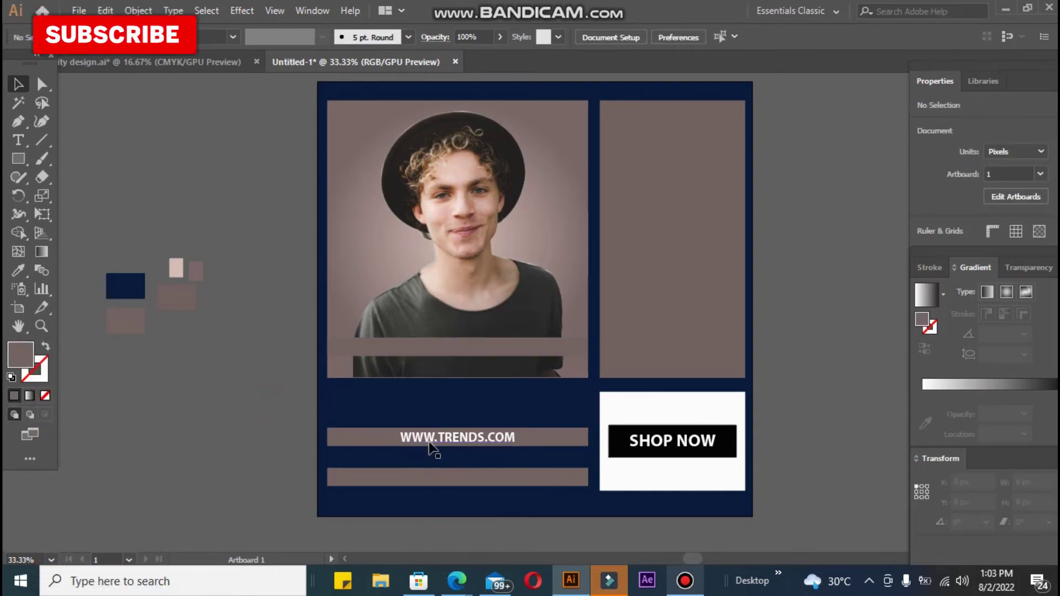
mouse_move(390, 442)
mouse_down()
mouse_move(389, 406)
mouse_move(433, 392)
mouse_up()
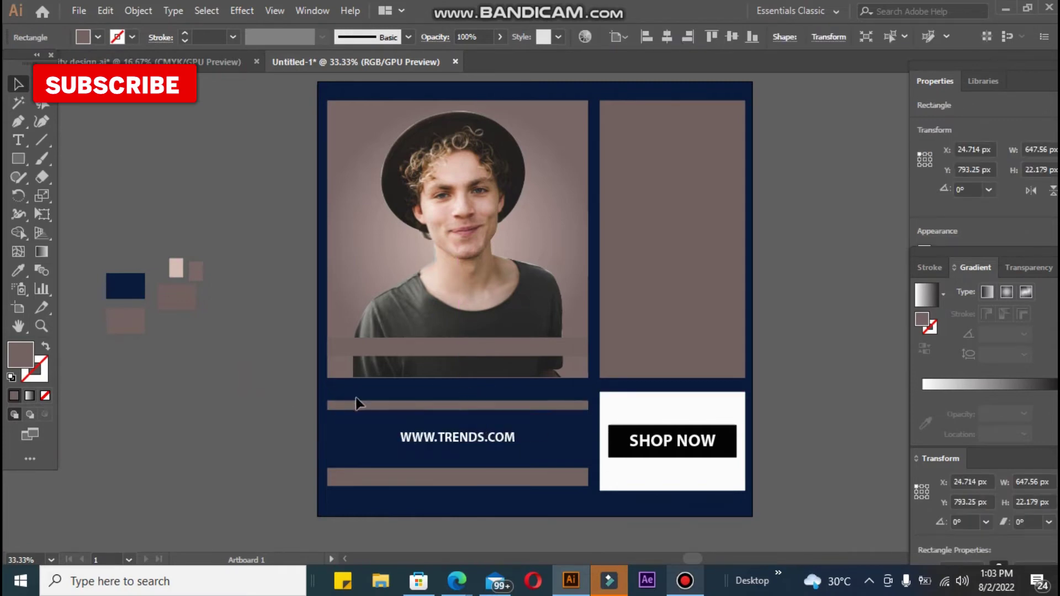
click(371, 409)
drag(369, 413, 369, 411)
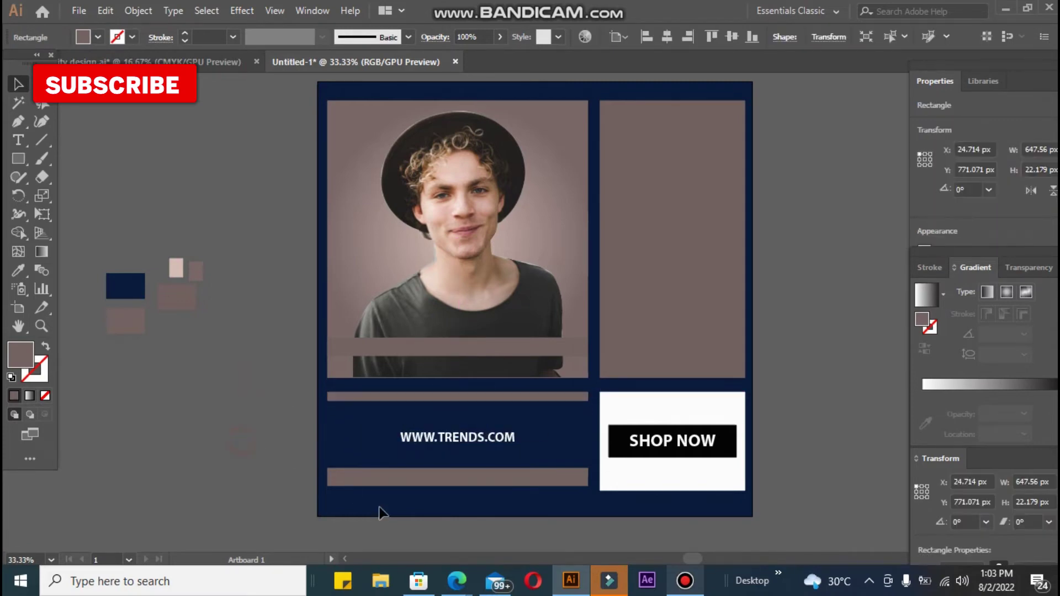
click(379, 507)
drag(384, 485, 385, 447)
shift+click(413, 433)
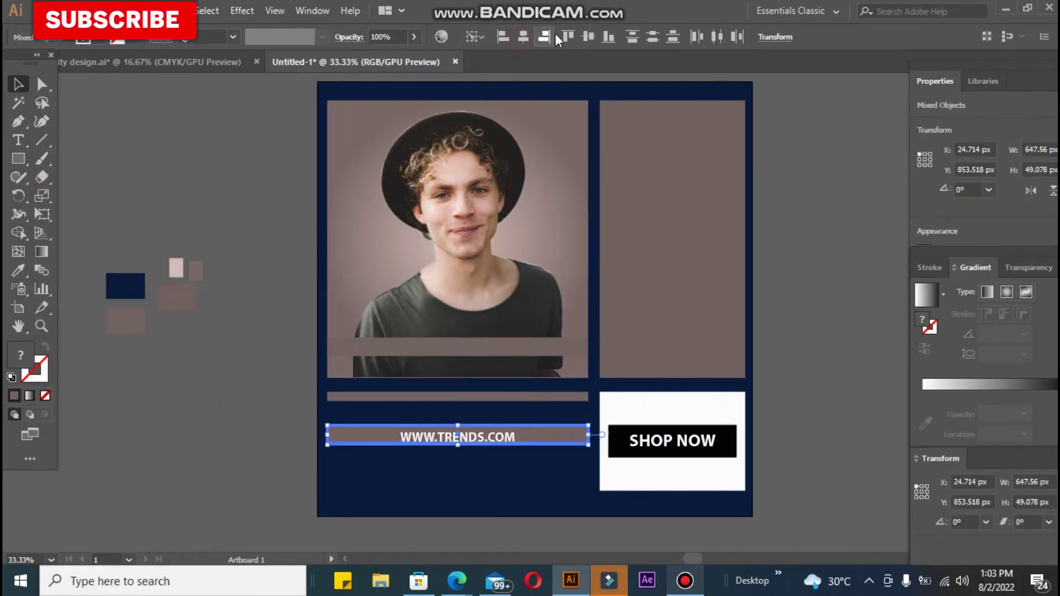
click(589, 37)
click(207, 426)
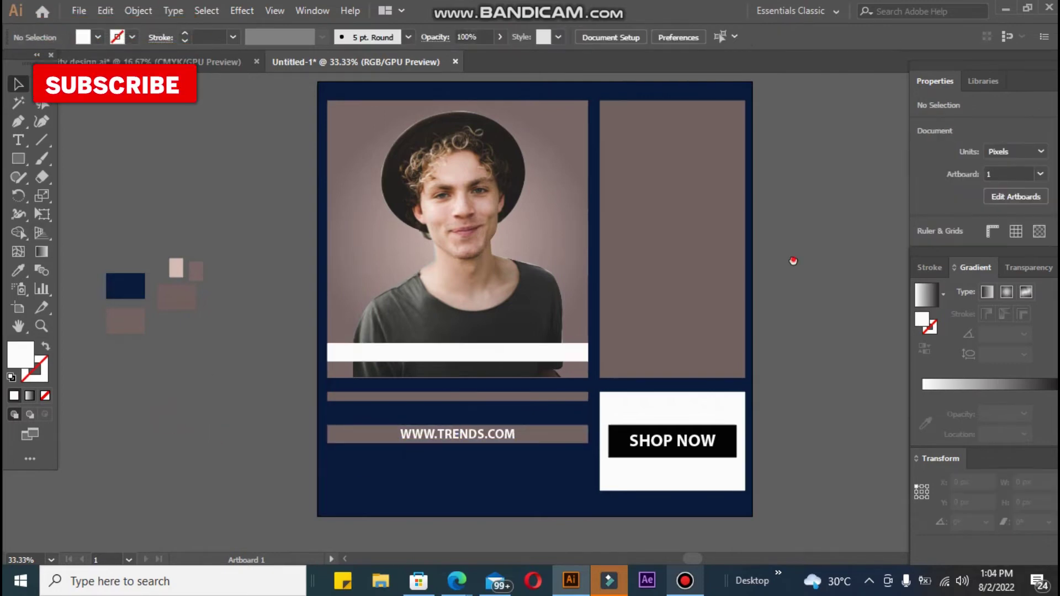
drag(783, 245, 688, 265)
click(700, 246)
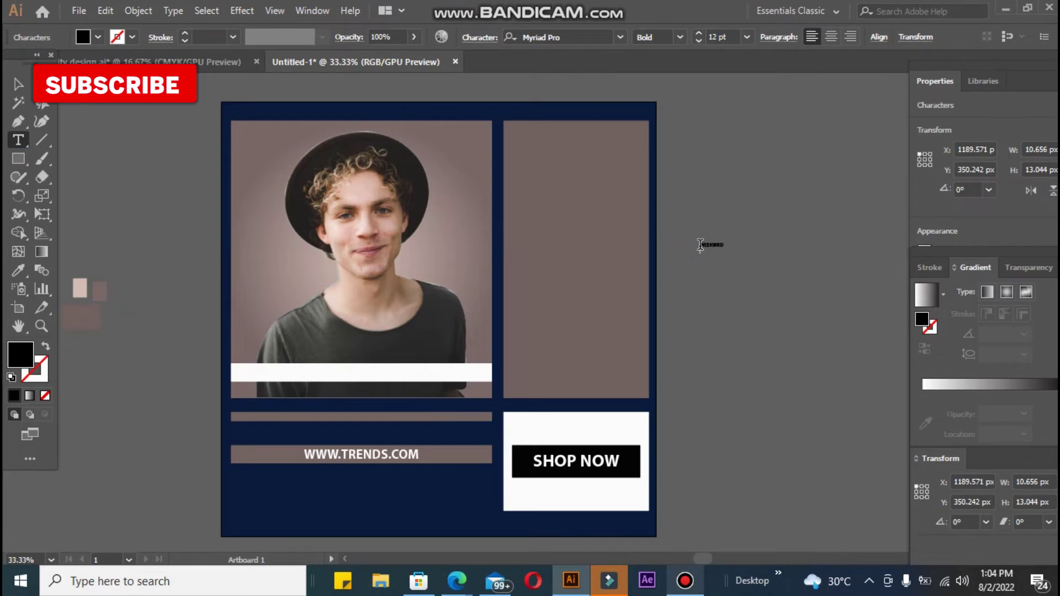
Complete the two-line WEEKEND SALE heading, enlarge it and correct its spelling
key(Return)
text(SALE)
click(18, 84)
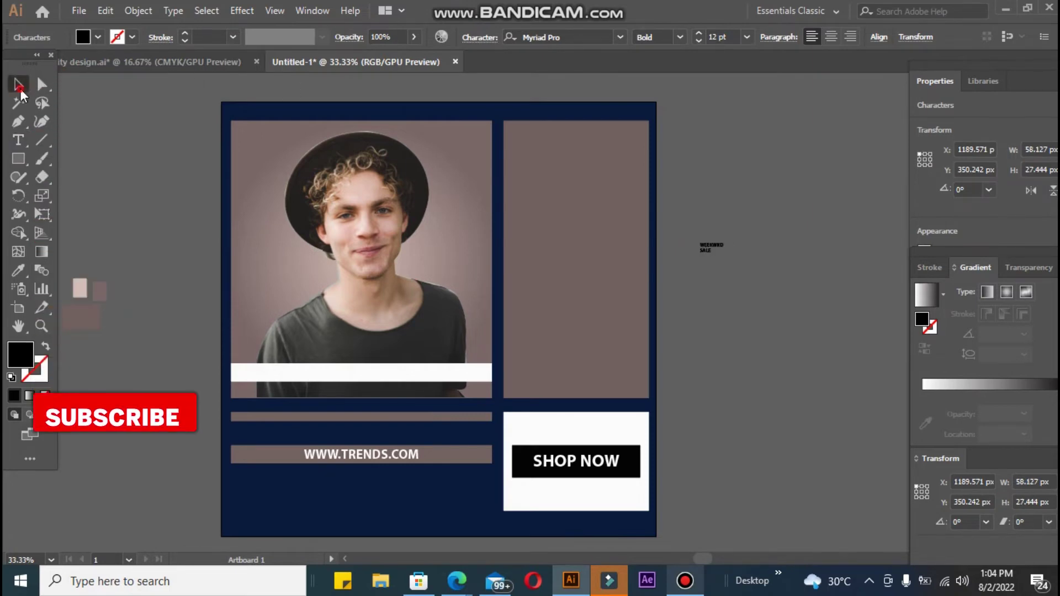
drag(724, 253, 872, 368)
double_click(811, 267)
key(BackSpace)
text(E)
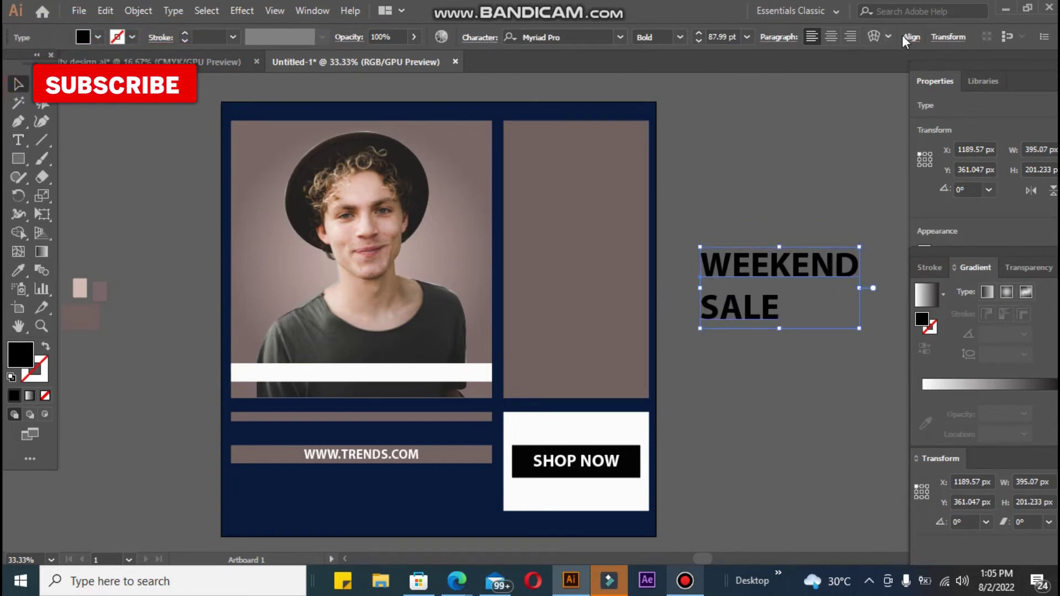
Centre the heading on the artboard and reduce its line spacing and font size
click(910, 38)
click(786, 86)
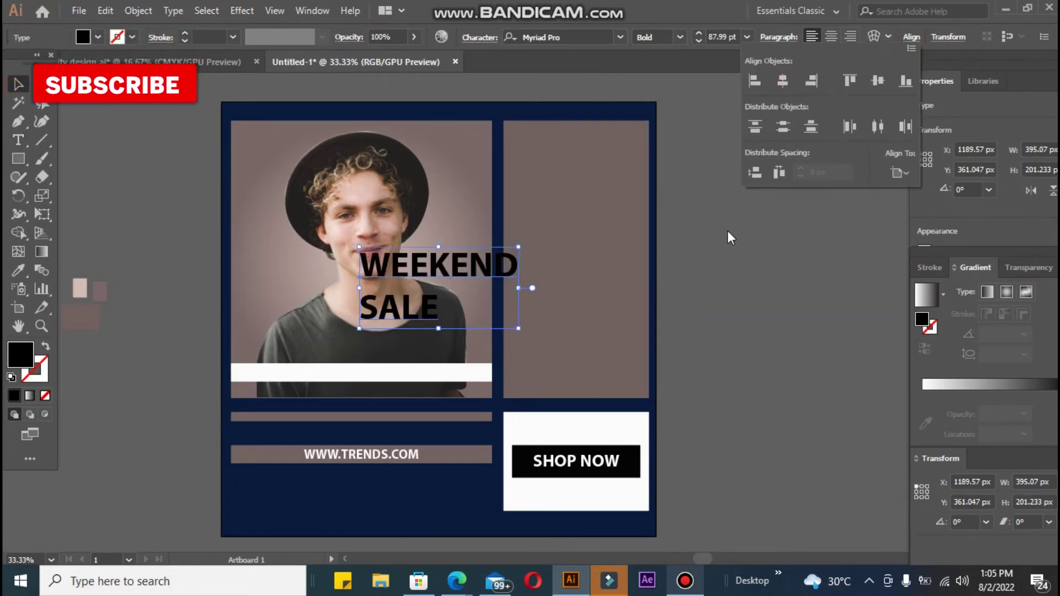
click(479, 38)
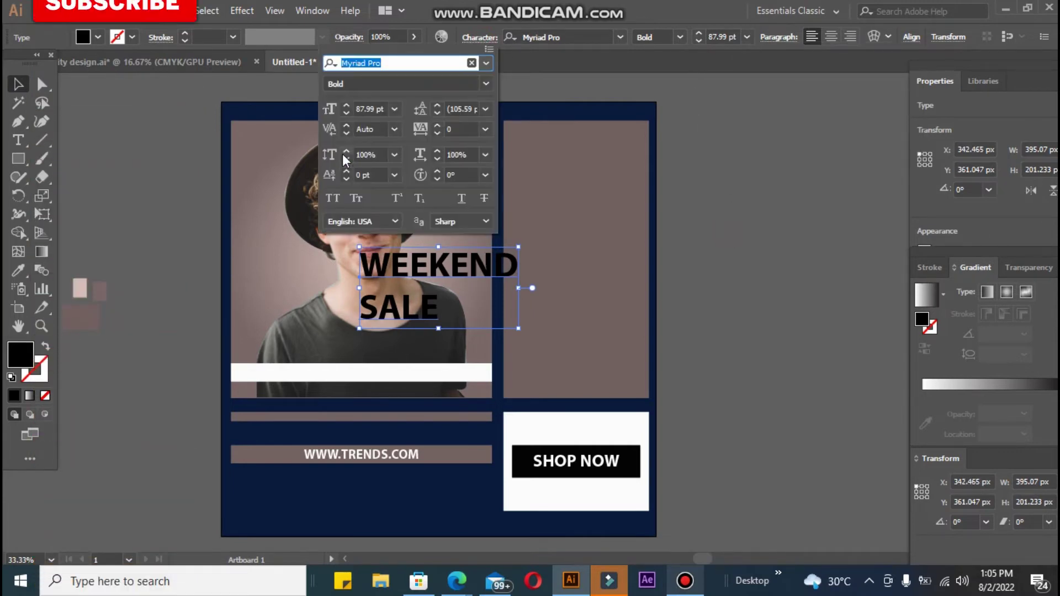
click(436, 113)
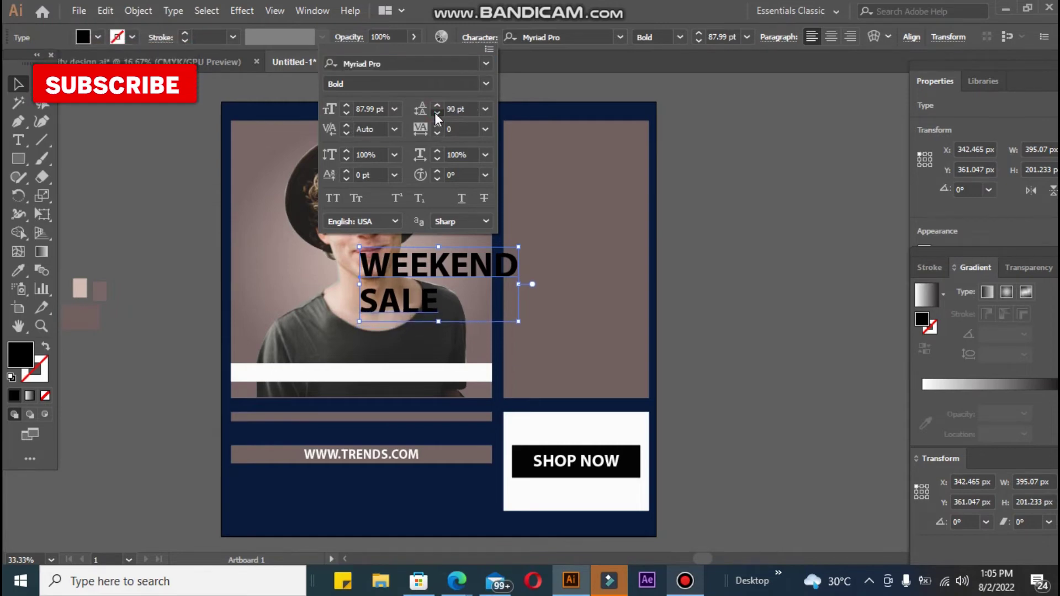
click(436, 112)
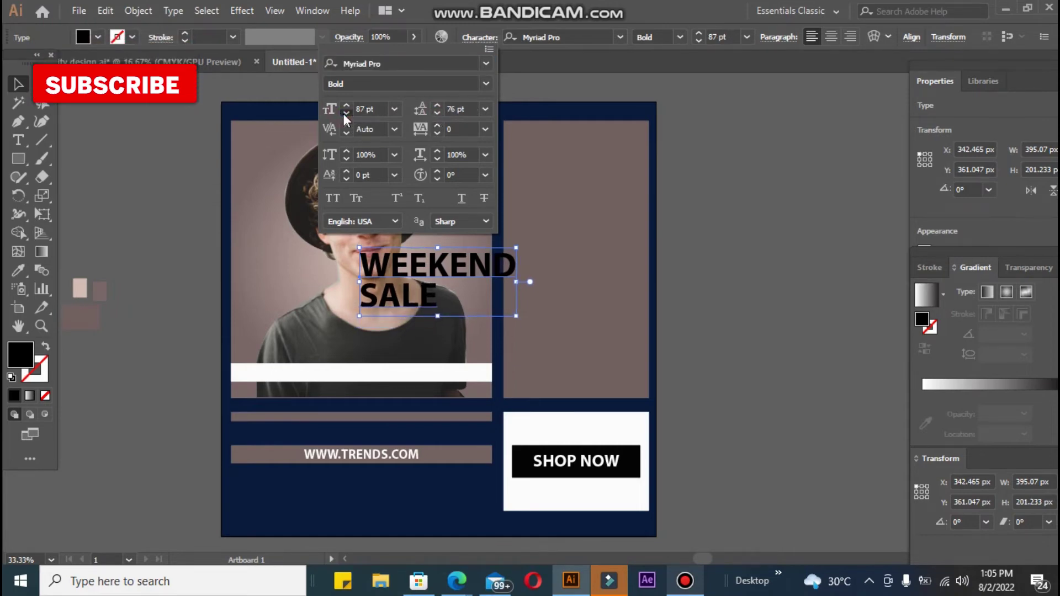
click(342, 114)
click(438, 115)
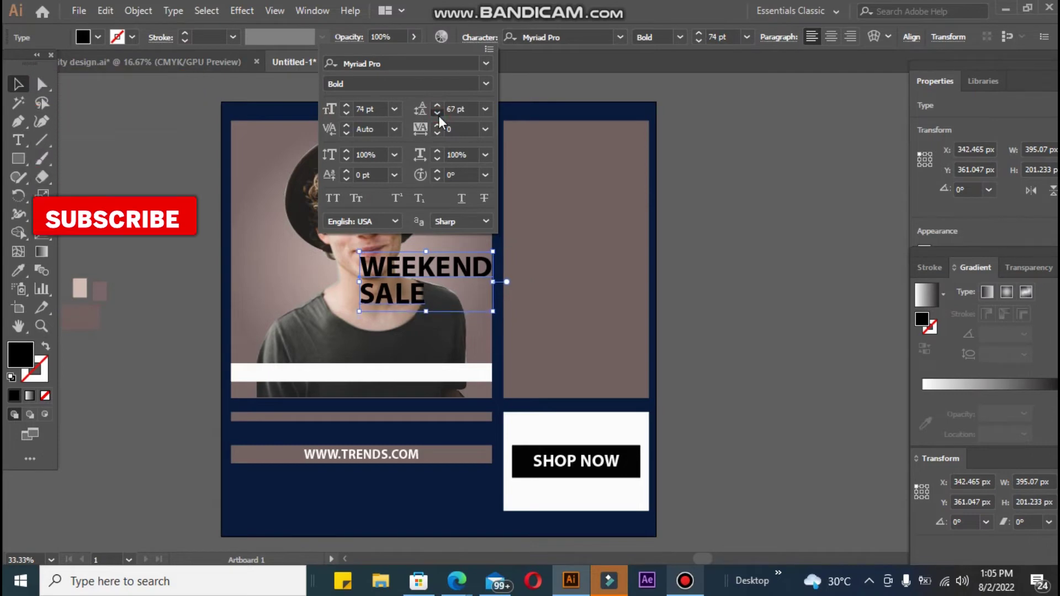
click(720, 186)
Centre-align the heading lines and fit the heading inside the right taupe panel
drag(479, 261, 637, 191)
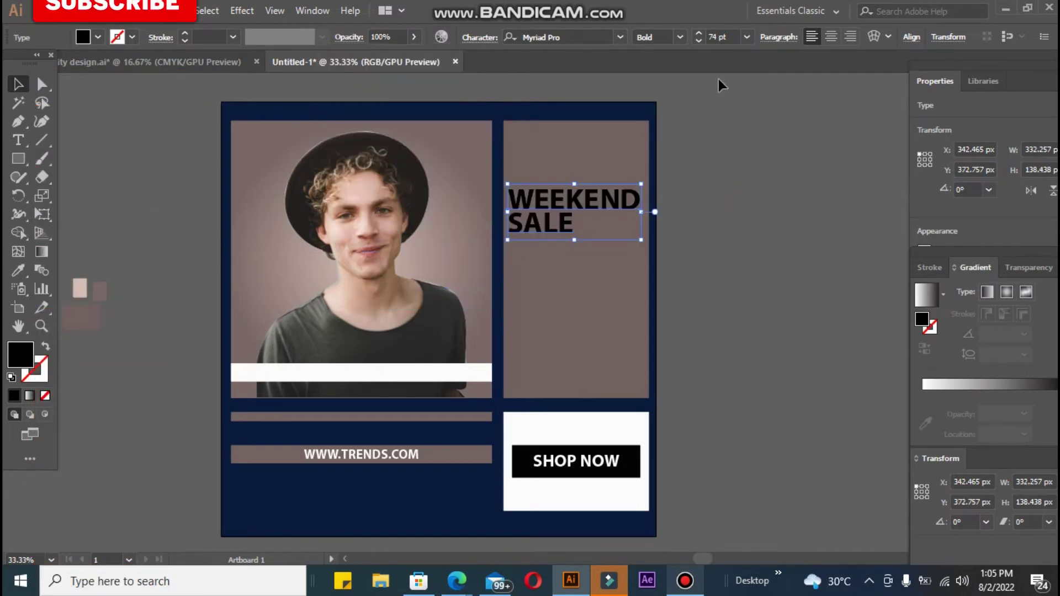
click(831, 36)
drag(501, 196, 571, 205)
drag(644, 238, 613, 226)
drag(555, 197, 555, 197)
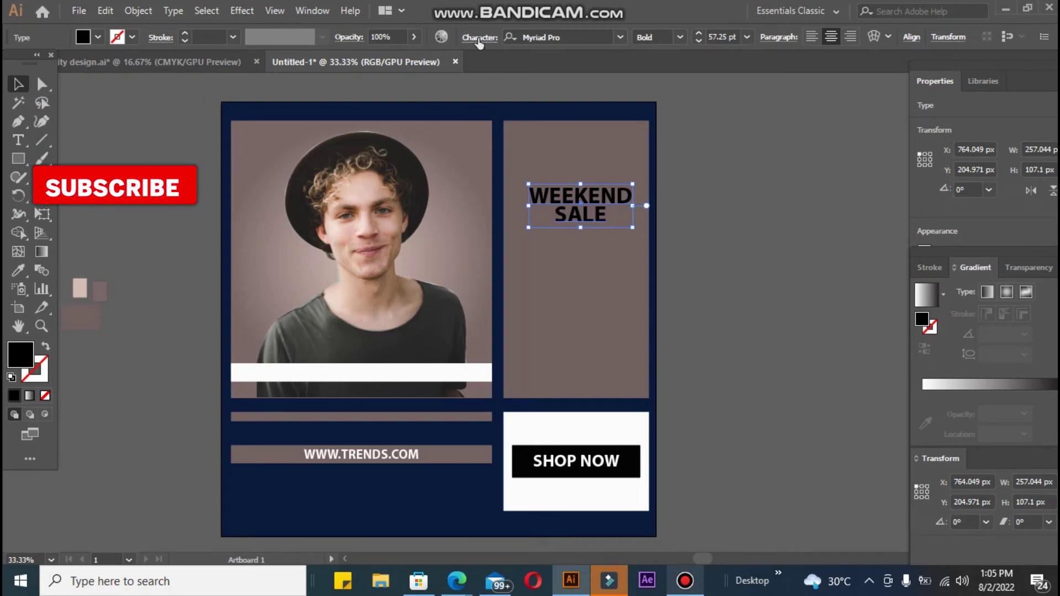
Increase the heading's letter spacing, font size and line spacing in the Character panel
click(478, 38)
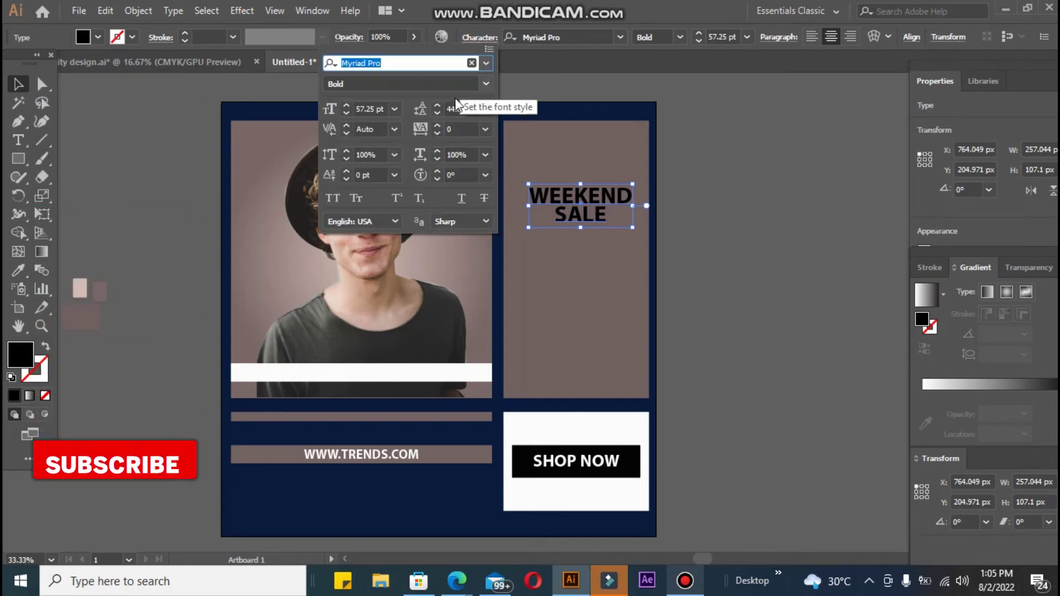
click(439, 126)
click(439, 125)
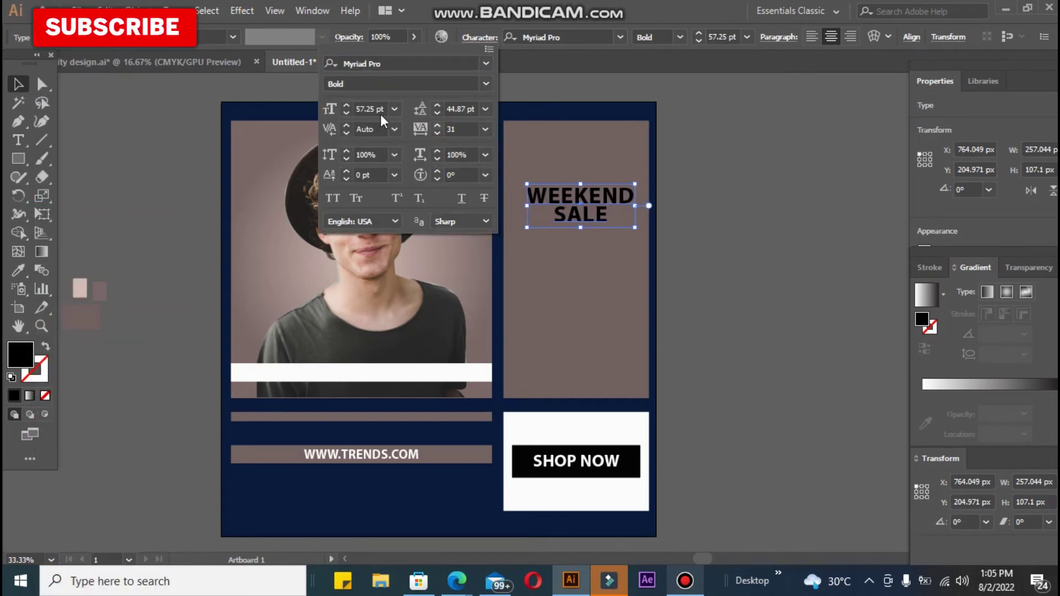
click(344, 105)
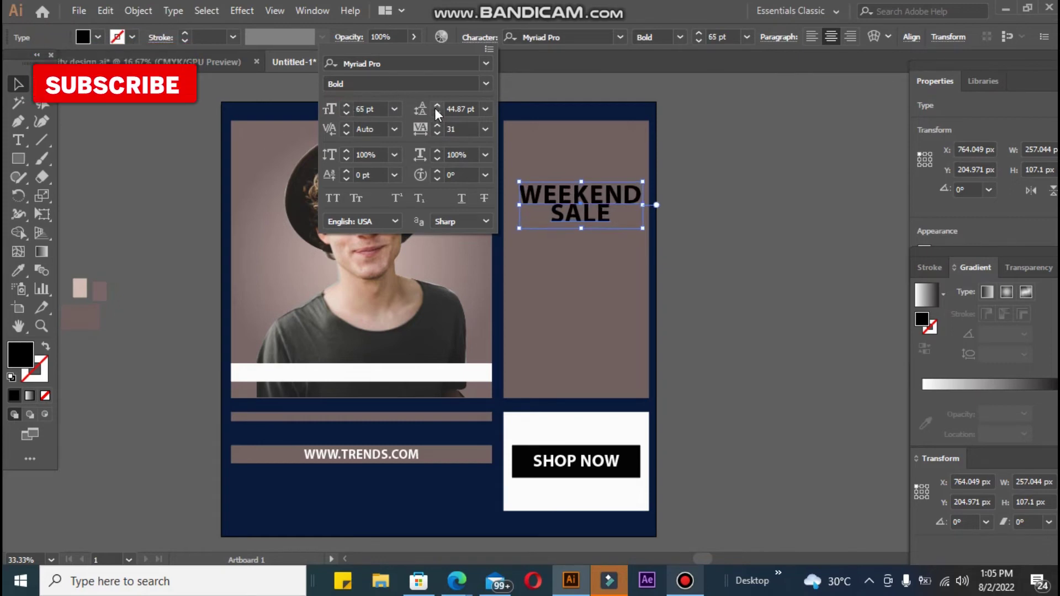
click(346, 149)
click(346, 149)
click(347, 149)
click(345, 160)
click(346, 160)
click(346, 160)
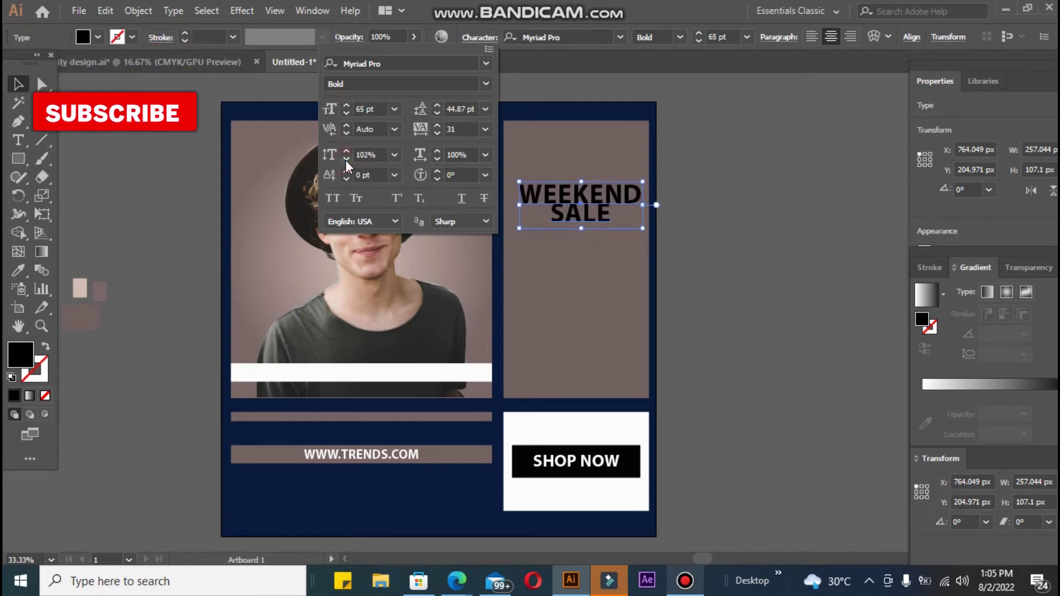
click(435, 105)
click(435, 105)
click(436, 105)
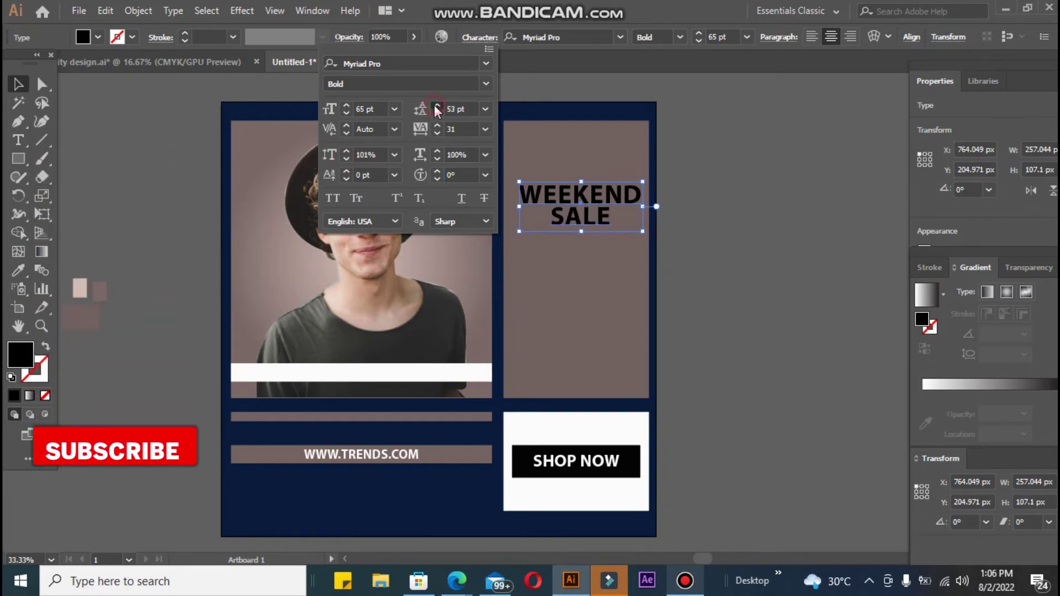
click(437, 105)
click(436, 104)
click(667, 221)
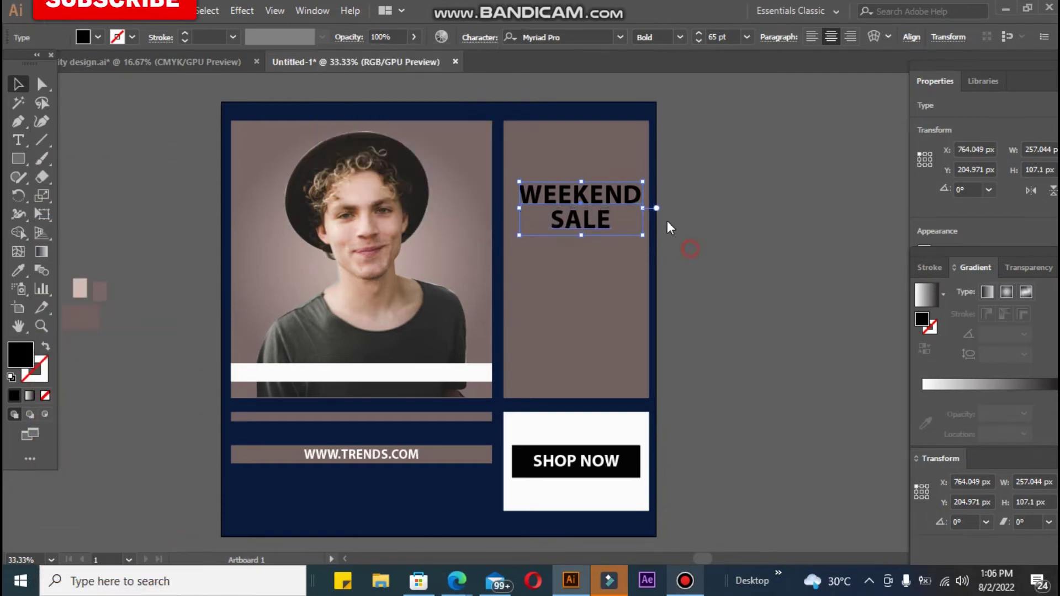
Eyedrop white onto the heading and centre it horizontally on the taupe panel
click(18, 270)
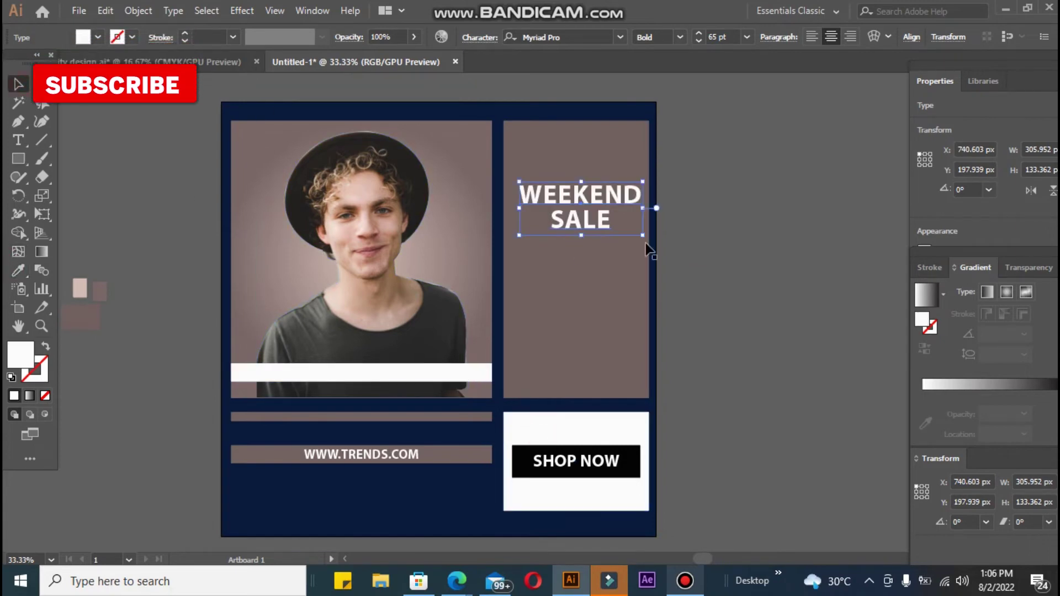
click(538, 168)
shift+click(549, 190)
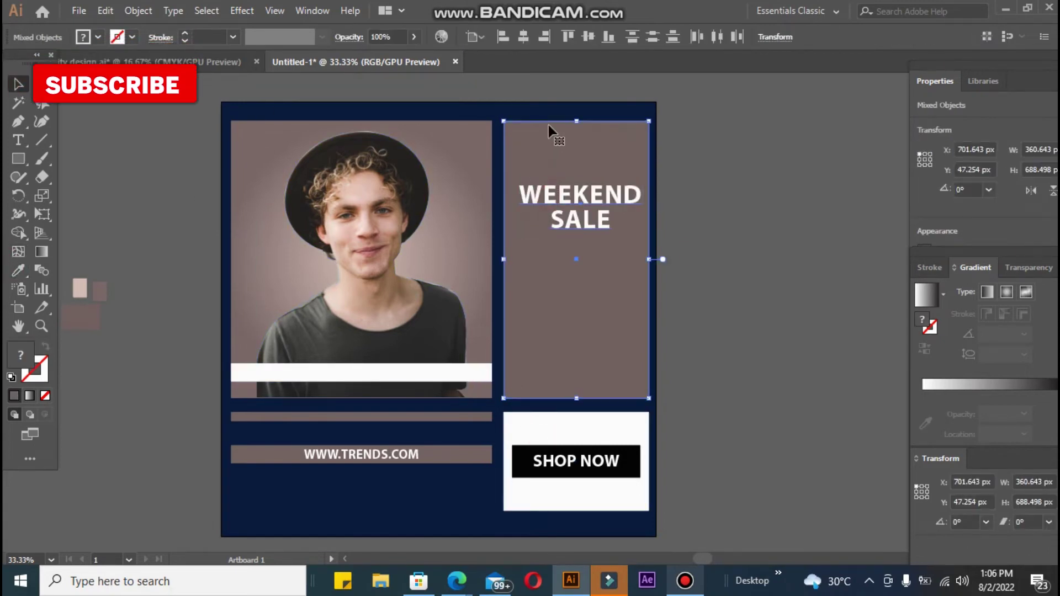
click(529, 35)
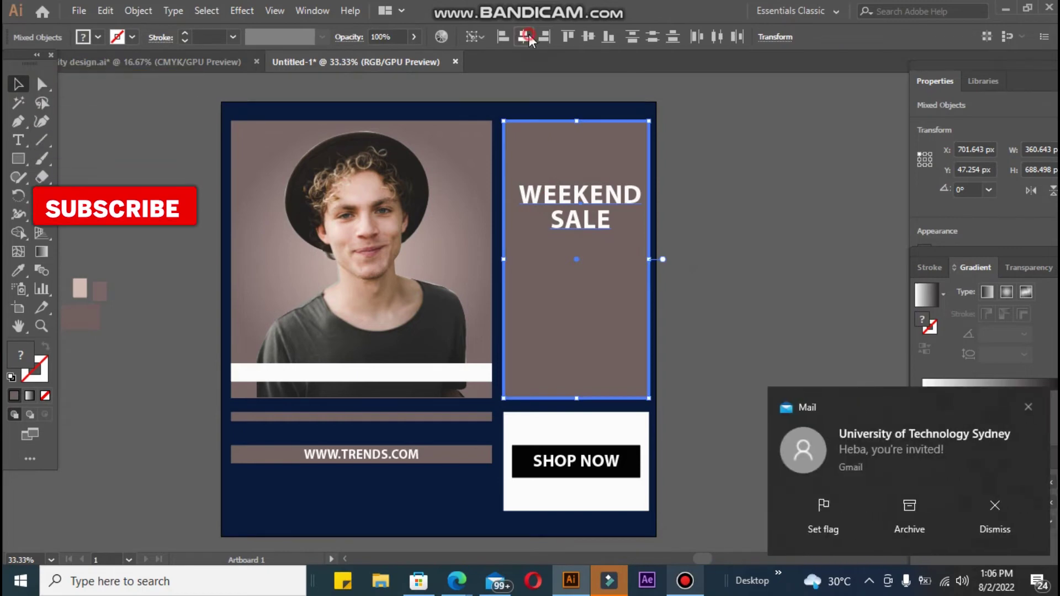
click(833, 306)
click(1028, 407)
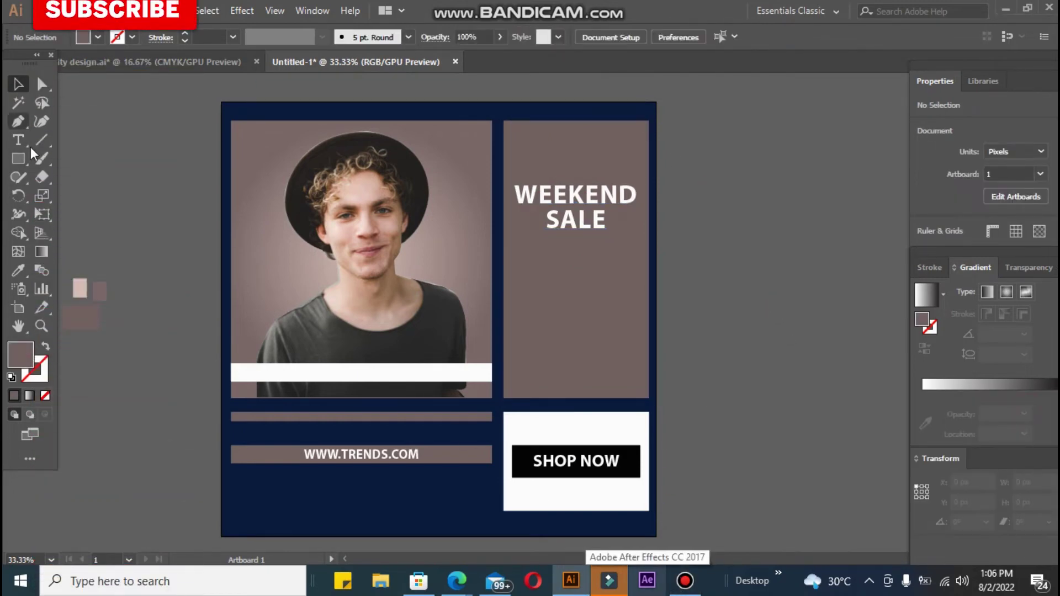
Draw a thin white bar about 318 × 8.5 px spanning the panel under WEEKEND SALE
click(19, 159)
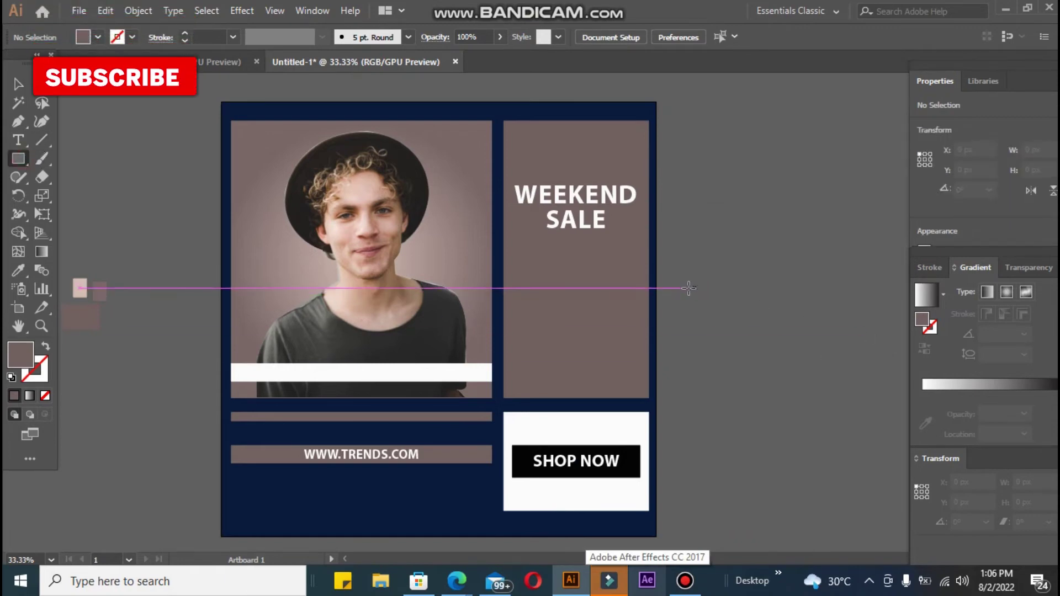
drag(688, 288, 837, 292)
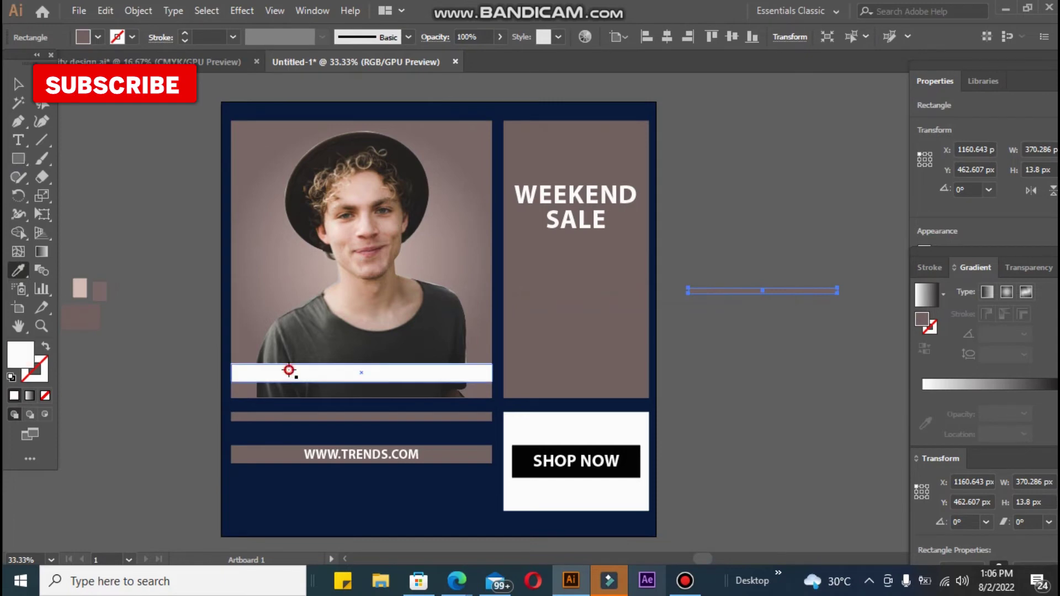
key(v)
click(727, 360)
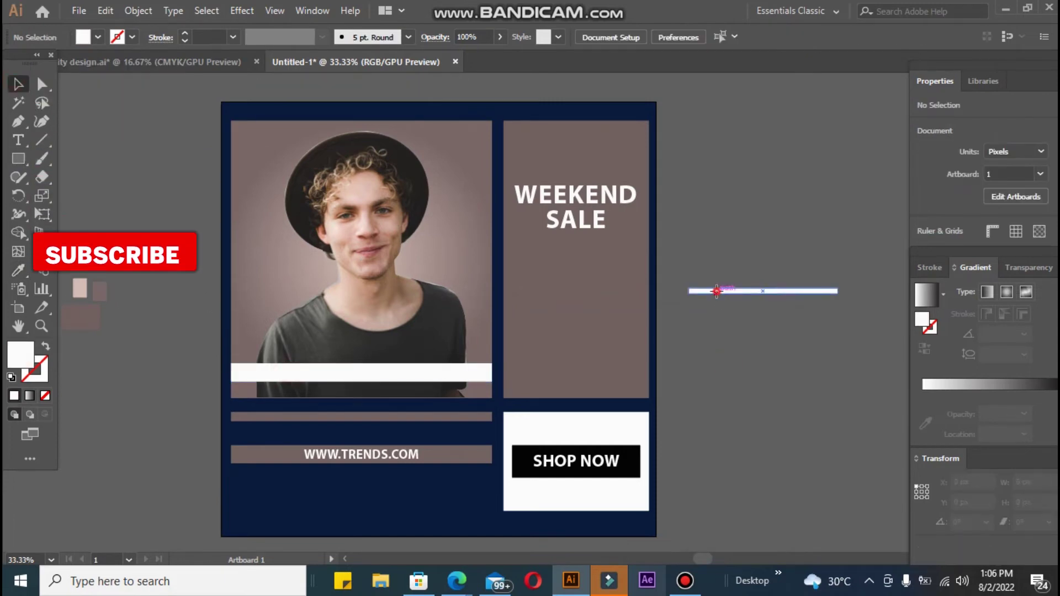
mouse_move(708, 290)
mouse_down()
mouse_move(521, 243)
mouse_move(506, 252)
mouse_up()
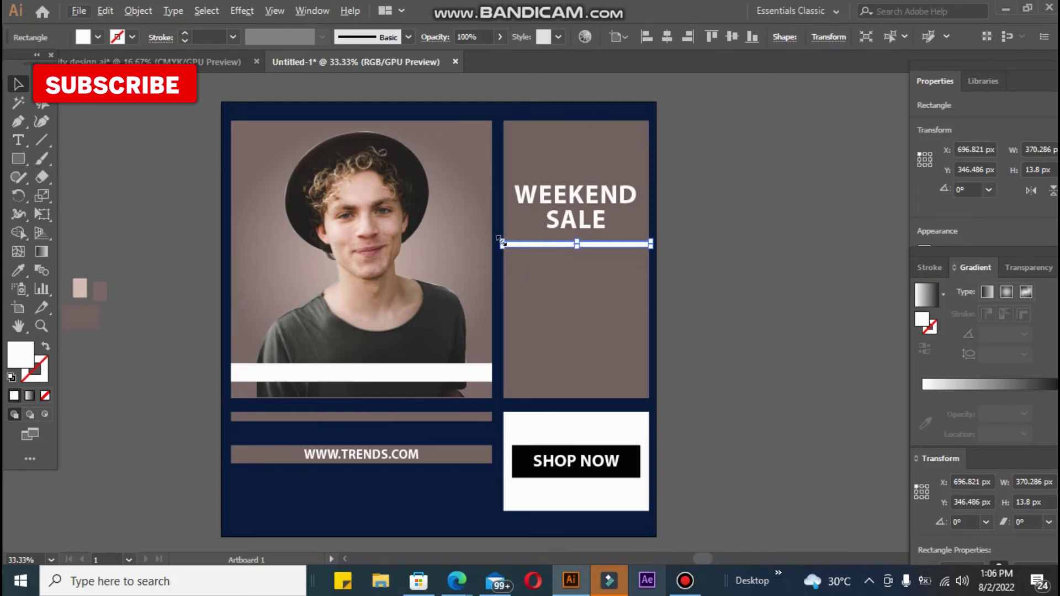
drag(513, 245, 512, 244)
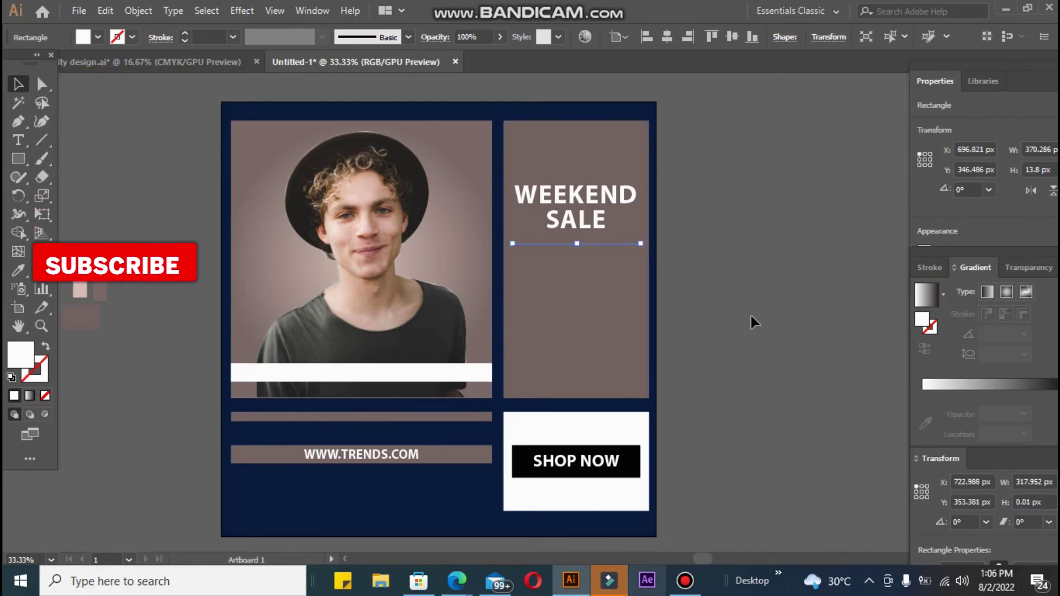
key(shift+x)
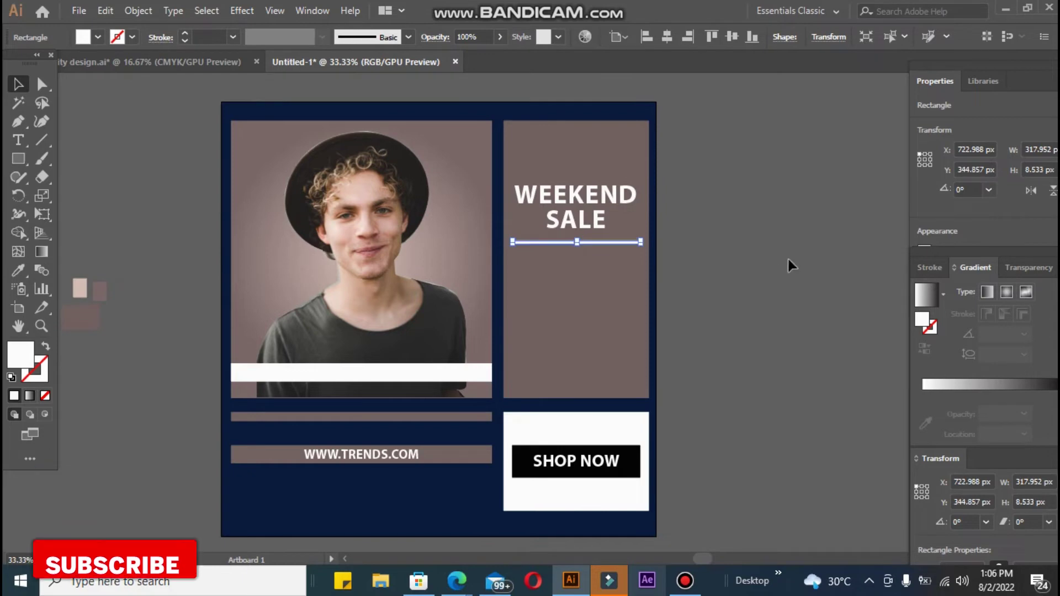
click(787, 257)
click(18, 140)
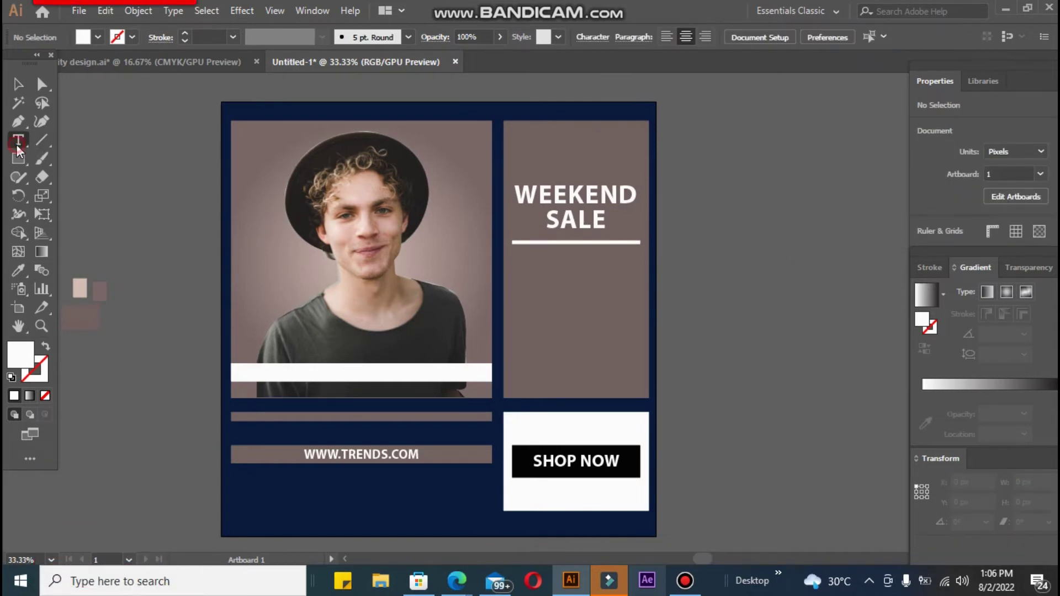
Type UPTO 40%, move it below the white line and shrink it to fit the panel
click(666, 226)
key(BackSpace)
text(UPT)
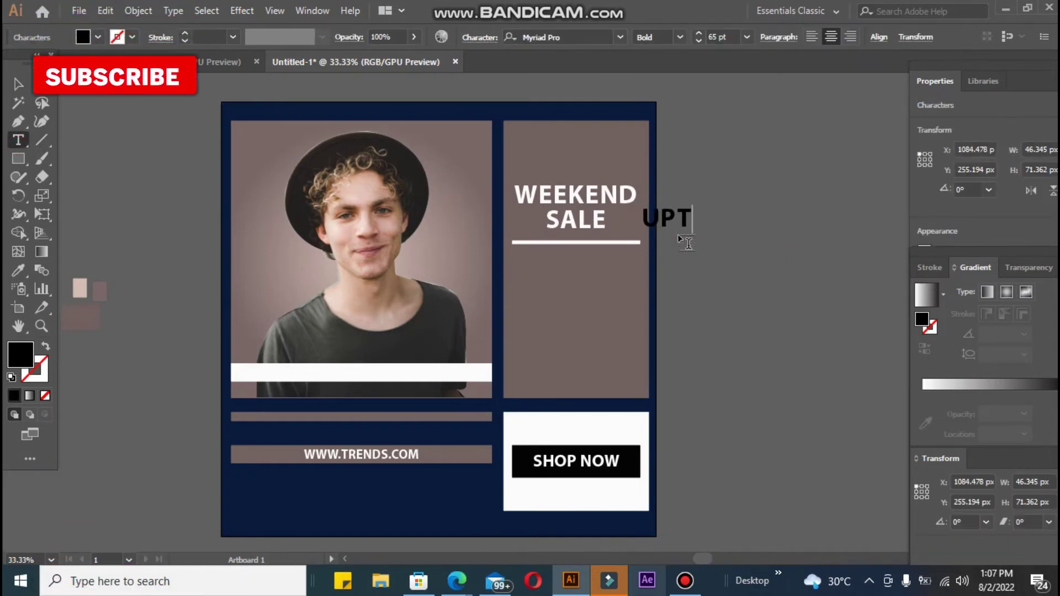
text(O 40%)
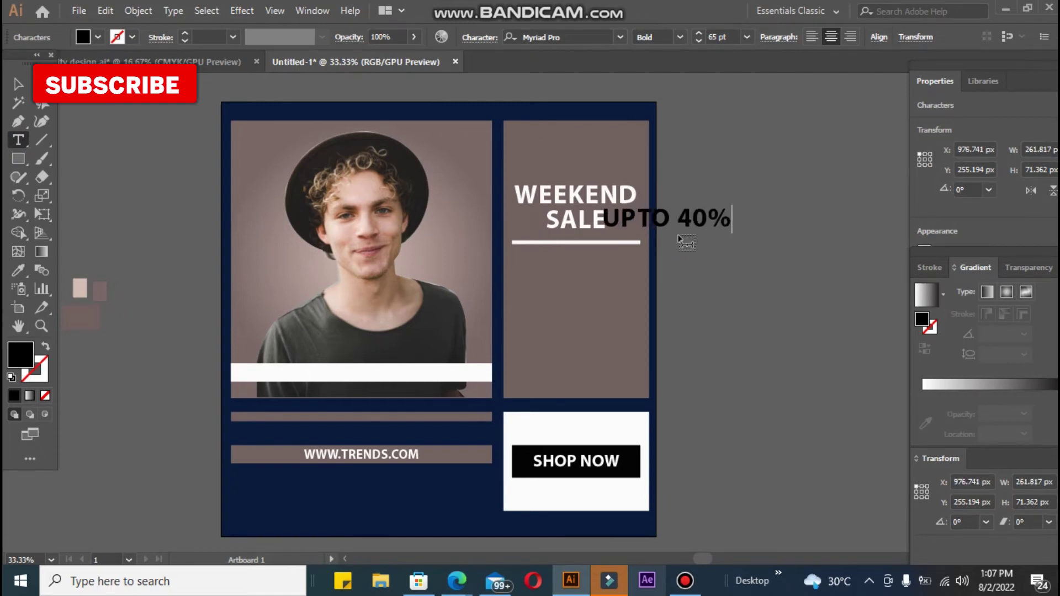
key(Escape)
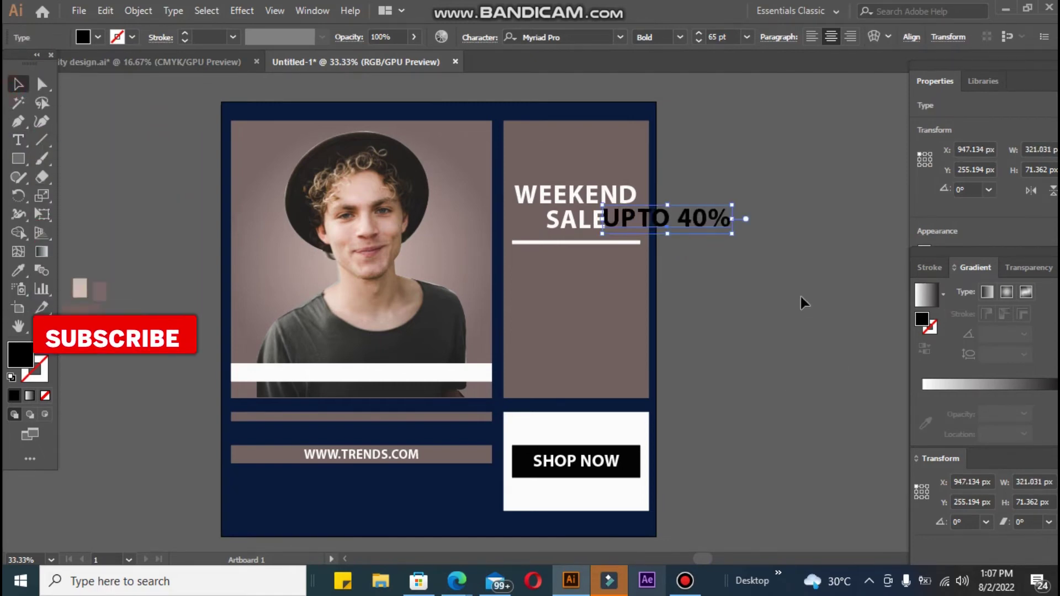
click(800, 297)
mouse_move(697, 226)
mouse_down()
mouse_move(606, 293)
mouse_move(640, 302)
mouse_move(589, 284)
mouse_up()
click(694, 324)
click(138, 290)
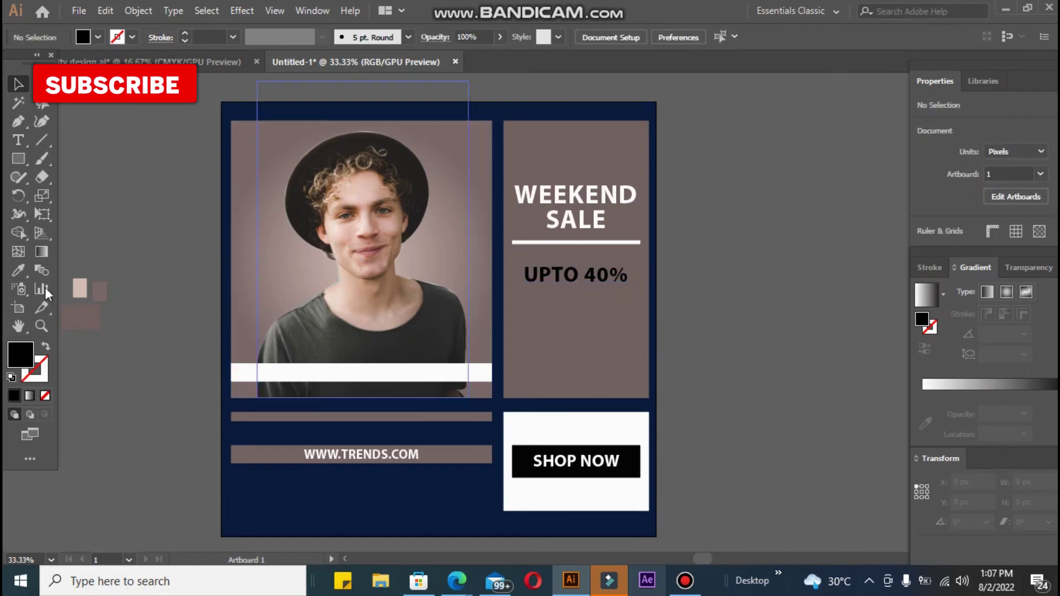
Colour UPTO 40% white and horizontally centre it with the line and WEEKEND SALE heading
click(18, 270)
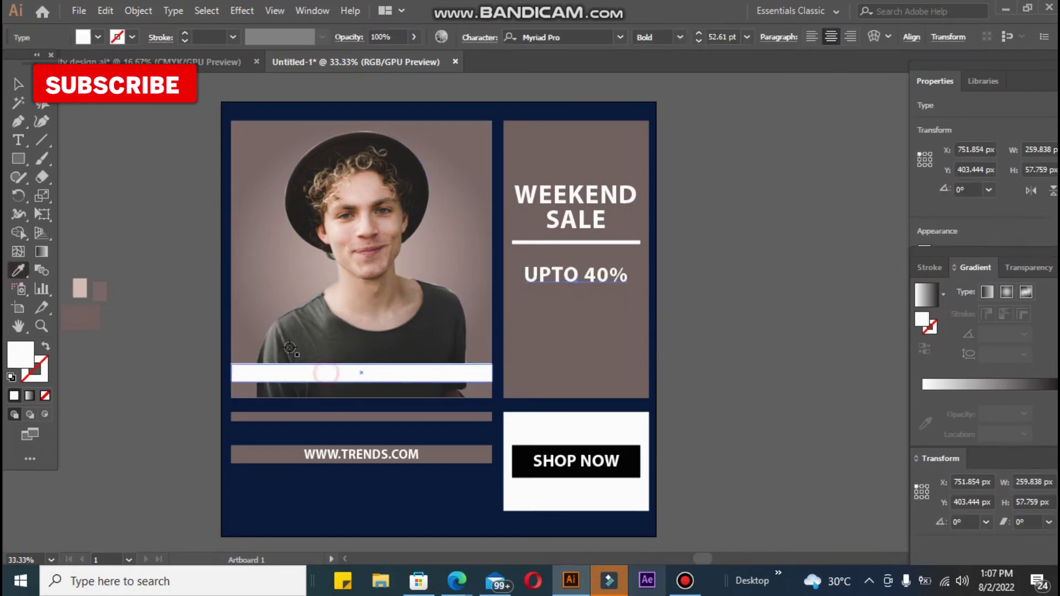
click(17, 84)
click(780, 336)
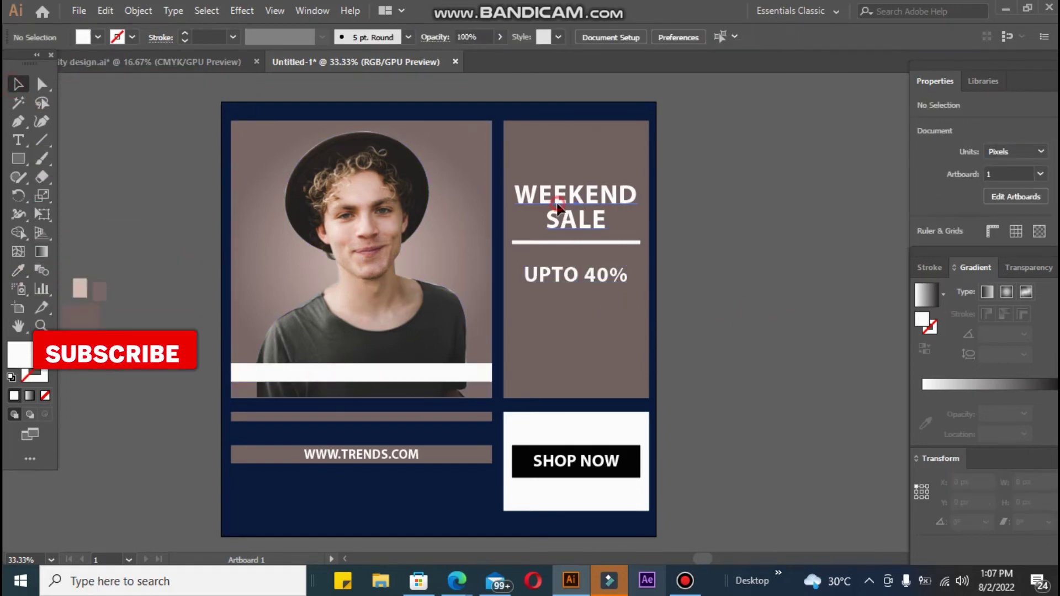
click(577, 218)
shift+click(586, 283)
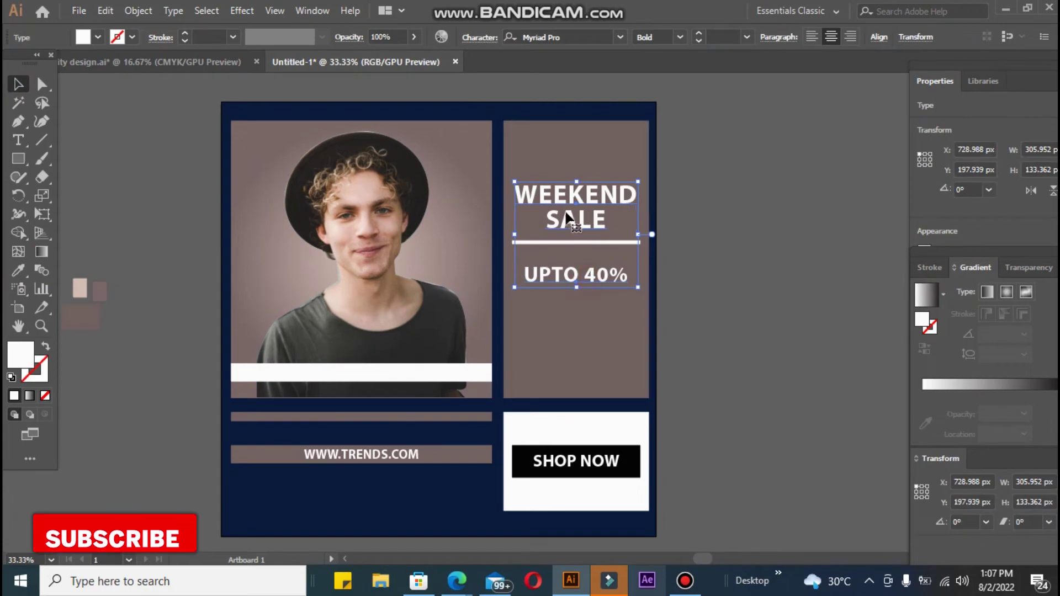
click(877, 38)
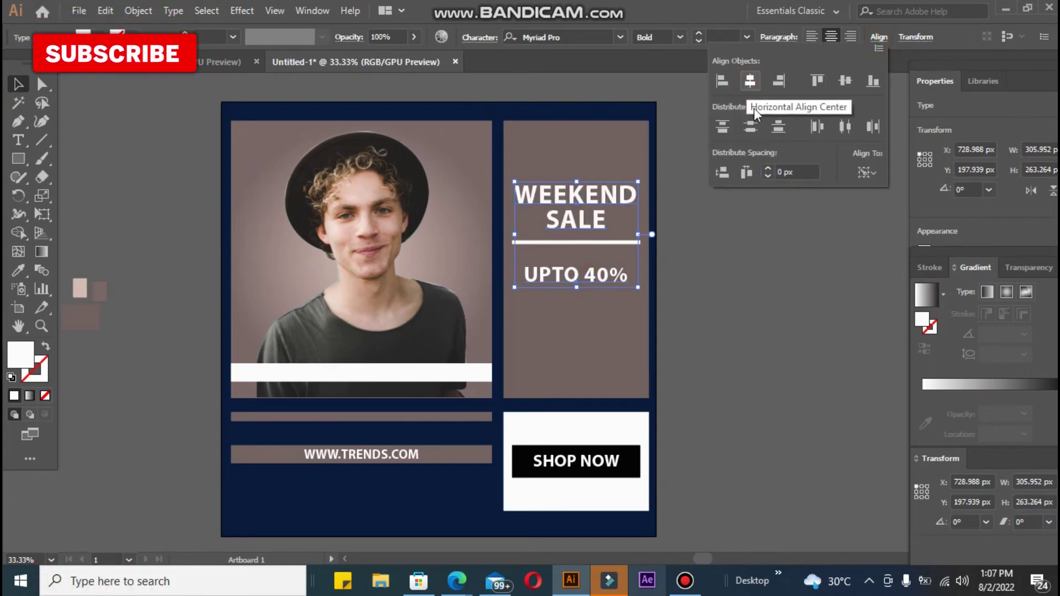
click(835, 394)
click(164, 192)
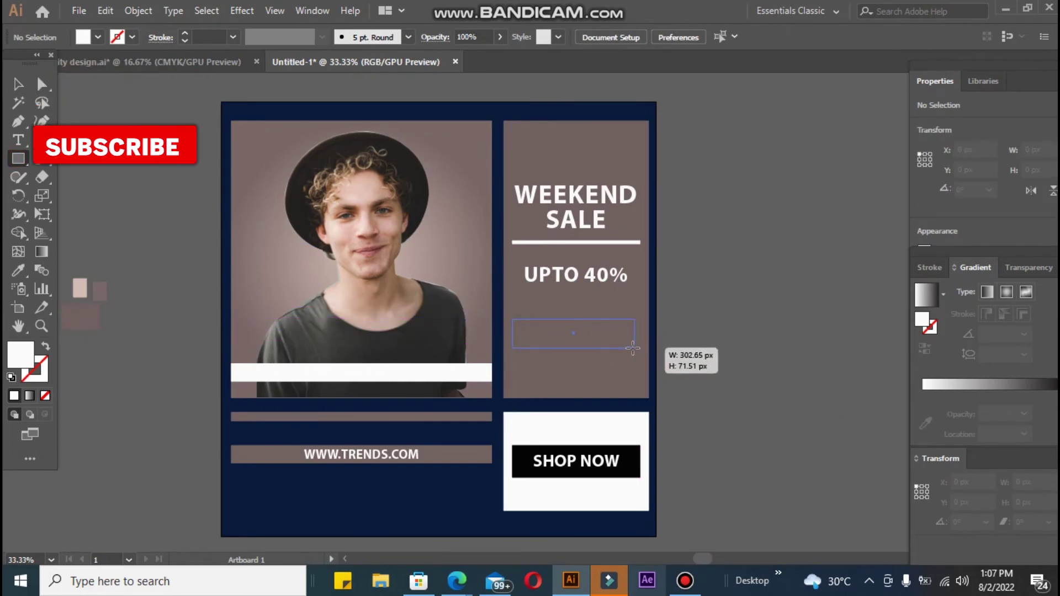
Draw a wide bar below UPTO 40% and eyedrop it black from SHOP NOW
drag(606, 343, 632, 341)
click(15, 275)
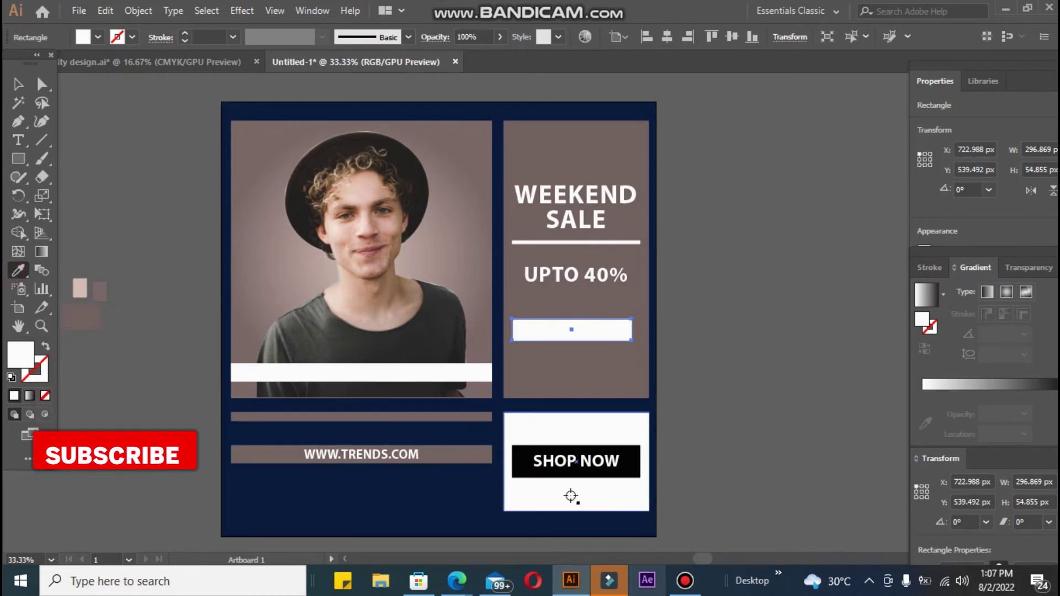
click(516, 463)
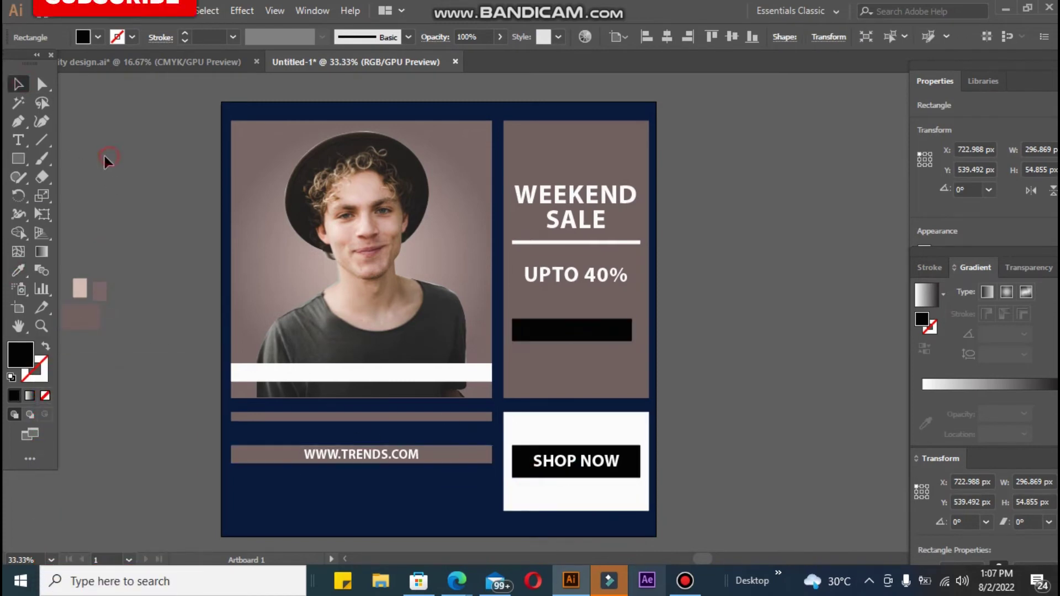
Type the headline TRENDY HAT SALE in a new text object beside the artboard
key(t)
click(721, 287)
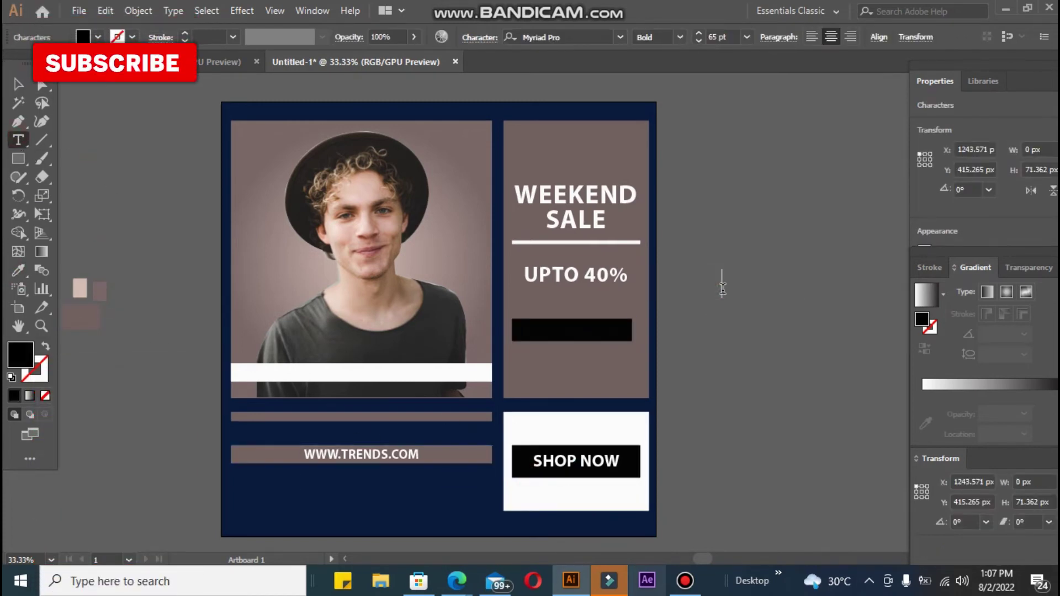
text(WESTERN HAT SALE)
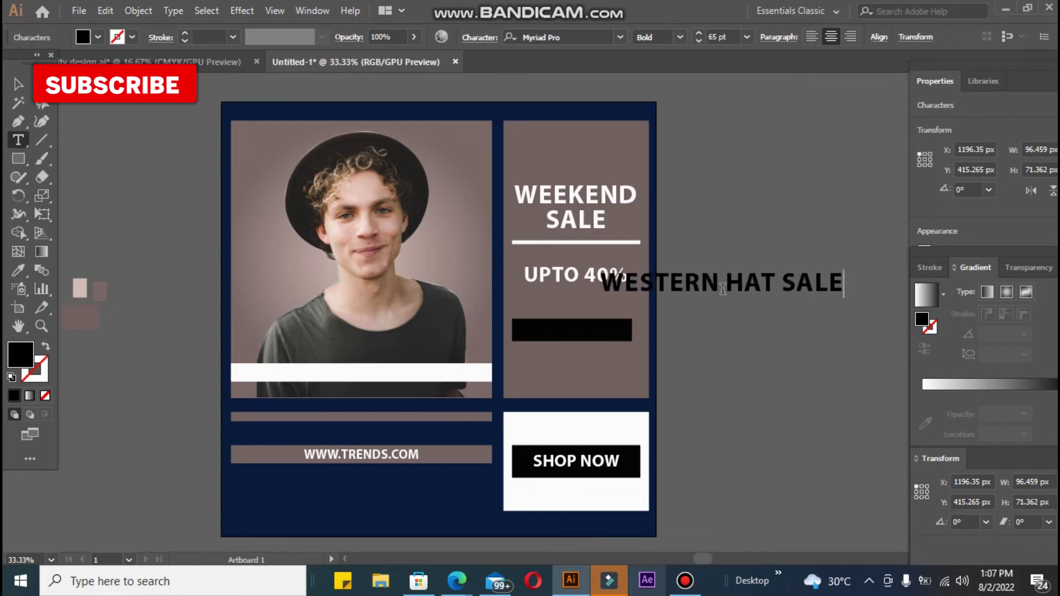
key(BackSpace)
key(BackSpace)
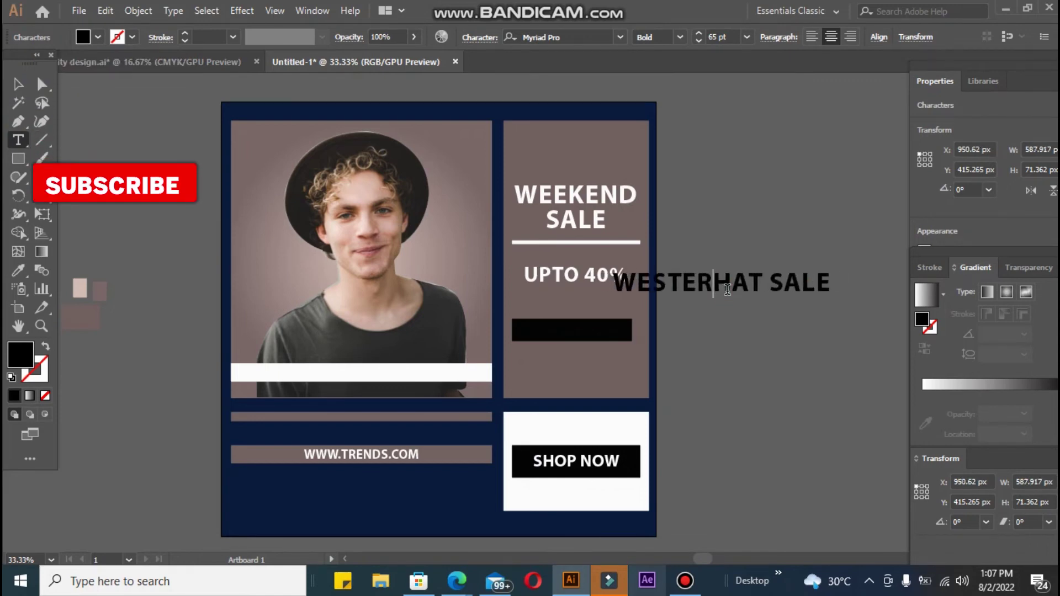
key(BackSpace)
key(BackSpace)
key(BackSpace)
text(NE)
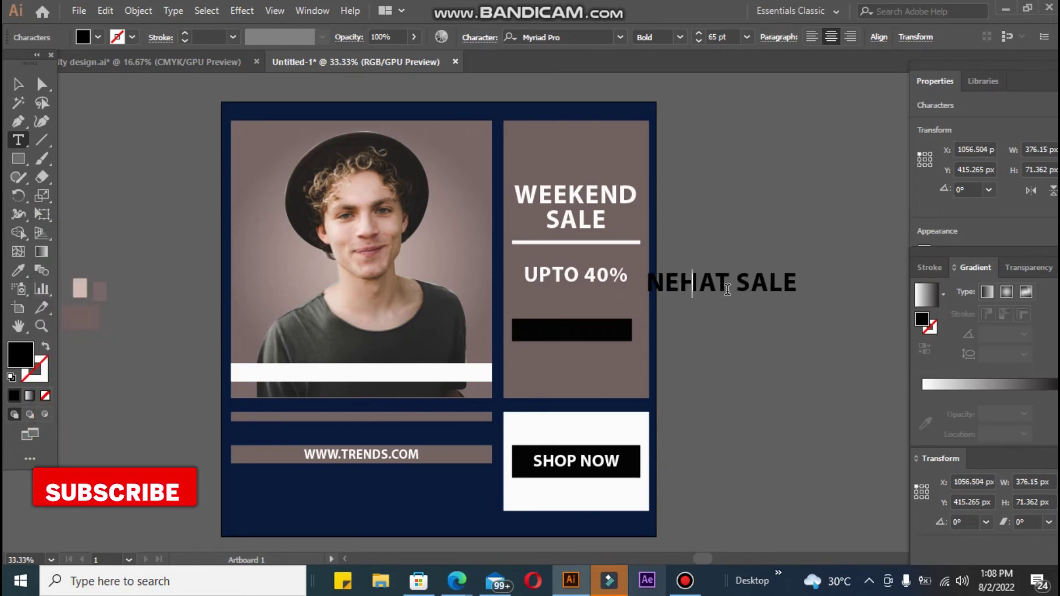
text(W S)
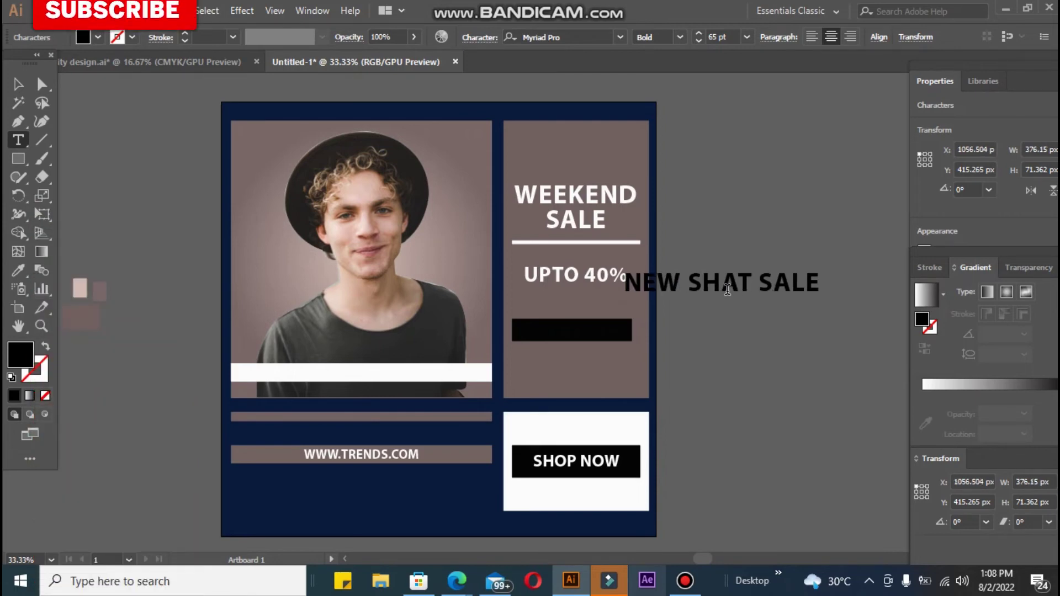
key(BackSpace)
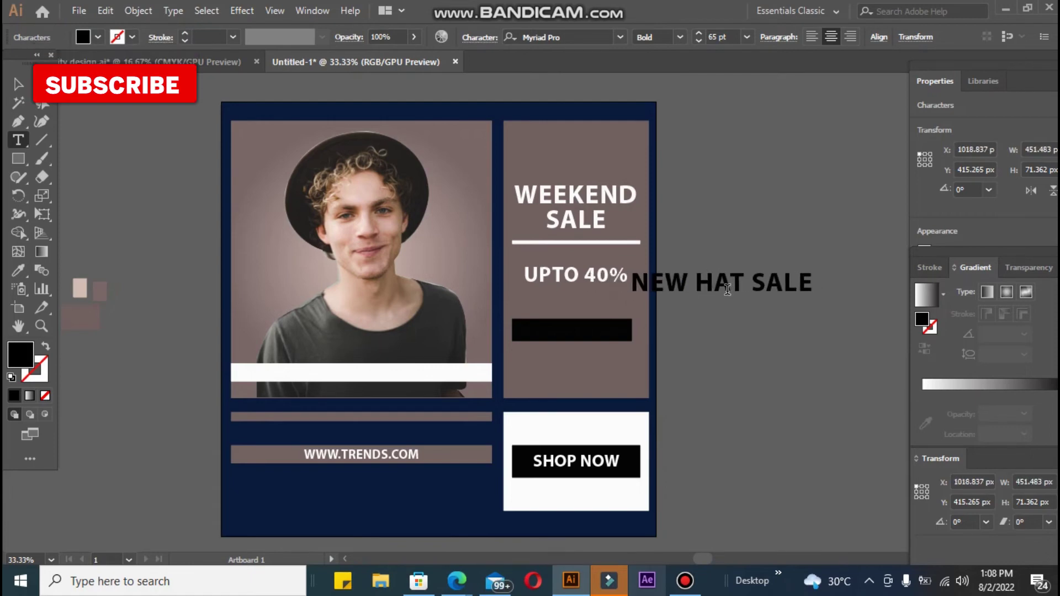
text(FASH)
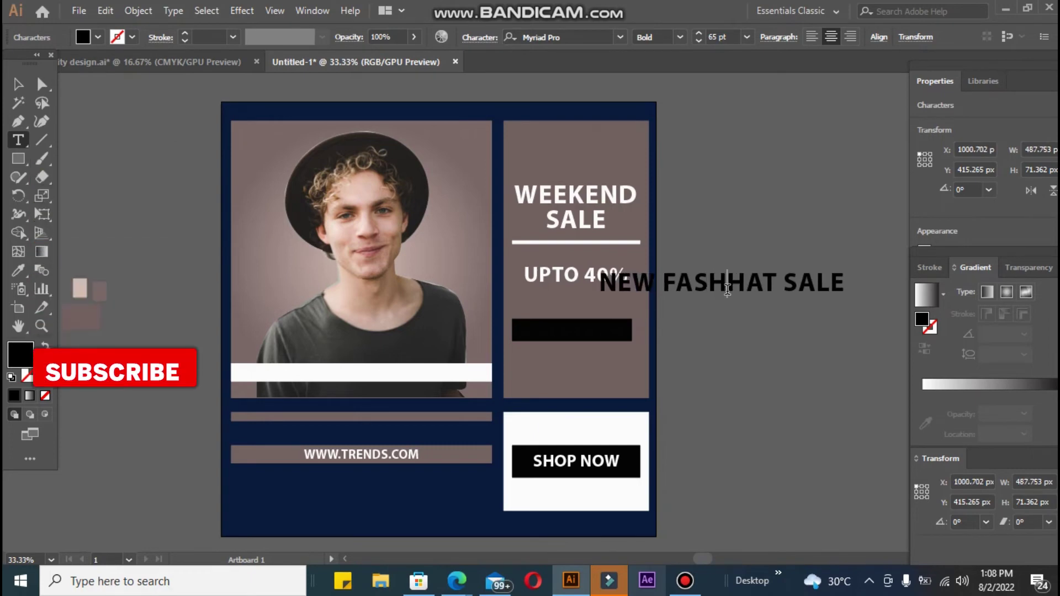
key(BackSpace)
key(BackSpace)
key(BackSpace)
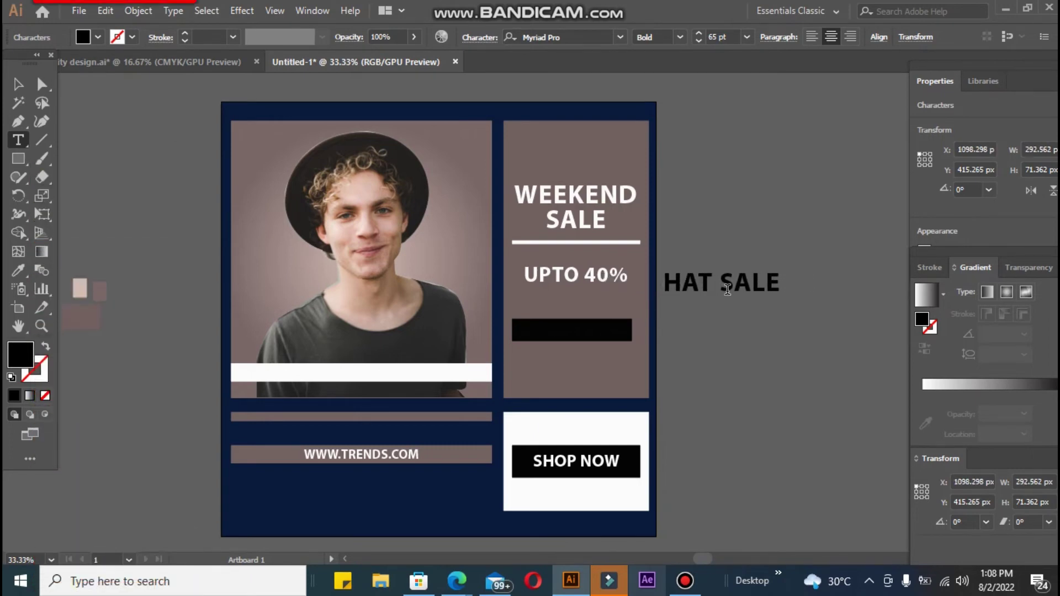
text(T)
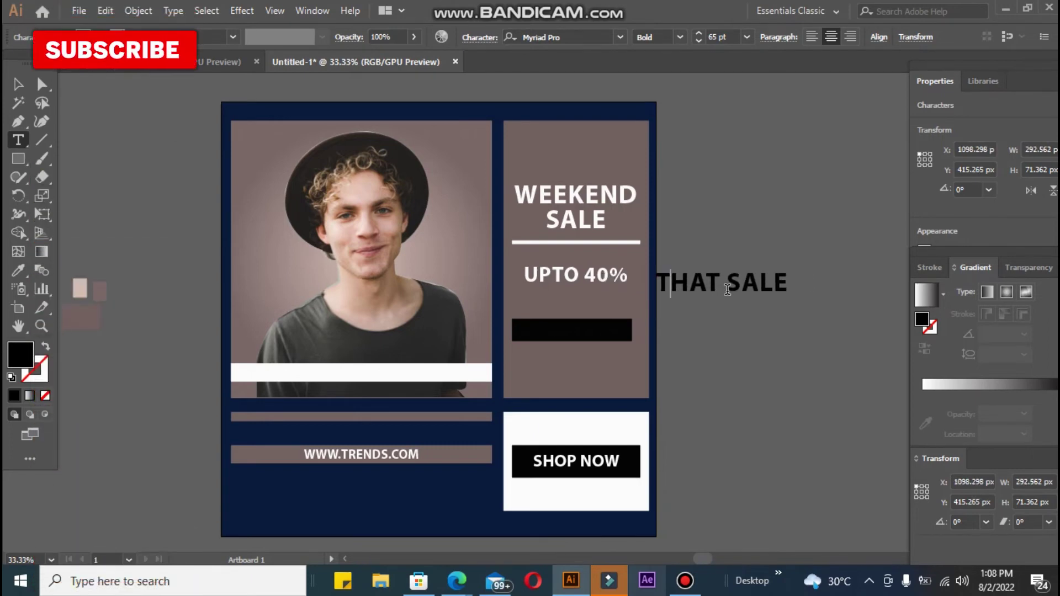
text(RENDY)
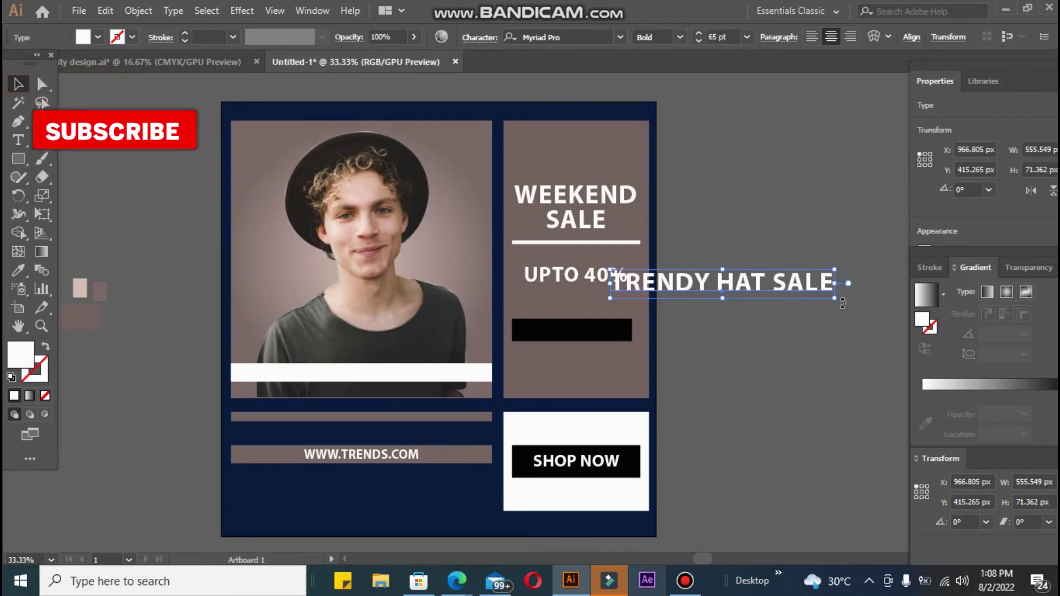
Shrink TRENDY HAT SALE to about half size and centre it on the black bar
mouse_move(834, 298)
mouse_down()
mouse_move(723, 284)
mouse_move(795, 316)
mouse_move(582, 332)
mouse_up()
click(748, 310)
click(776, 323)
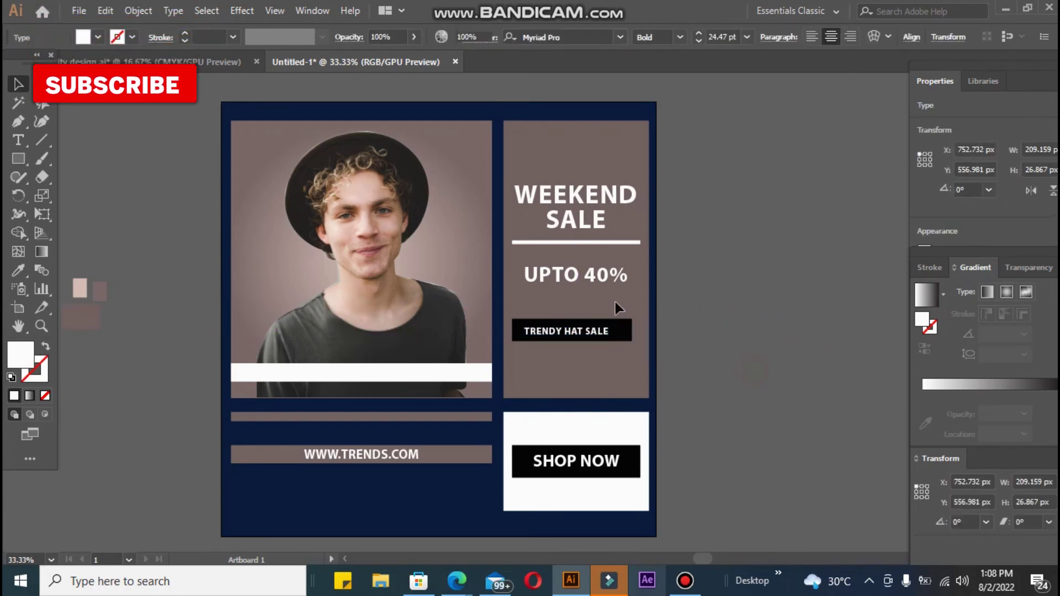
click(579, 331)
shift+click(590, 334)
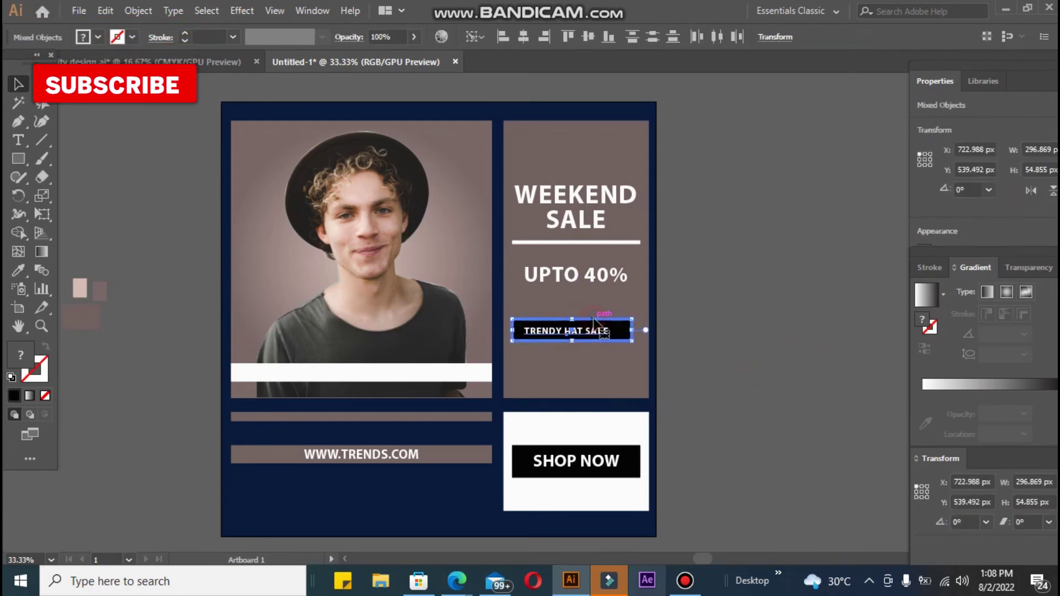
click(529, 40)
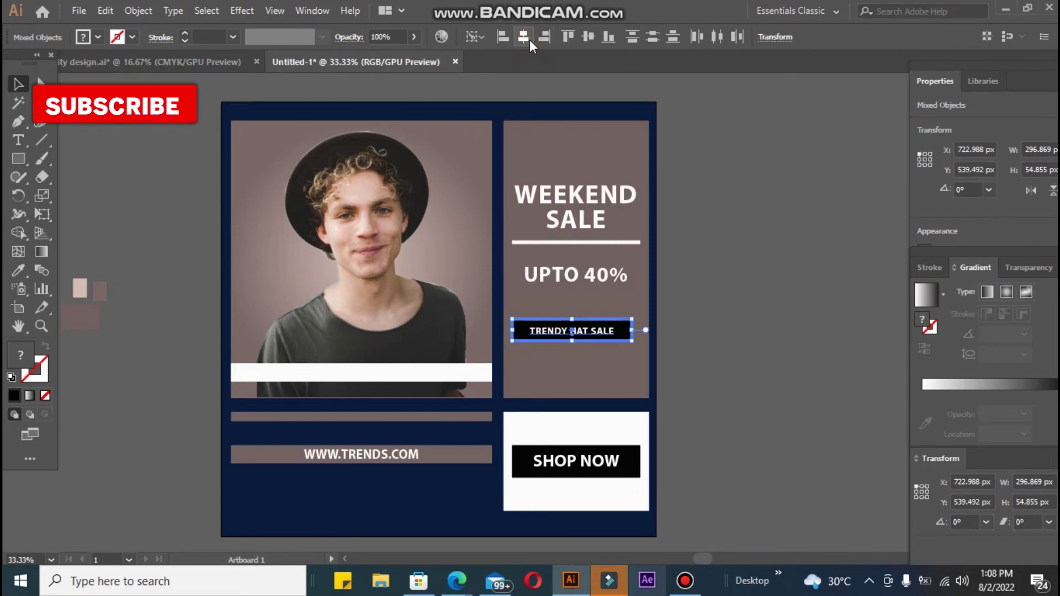
click(590, 35)
Ungroup the portrait and select the gradient rectangle behind it
click(735, 259)
click(237, 287)
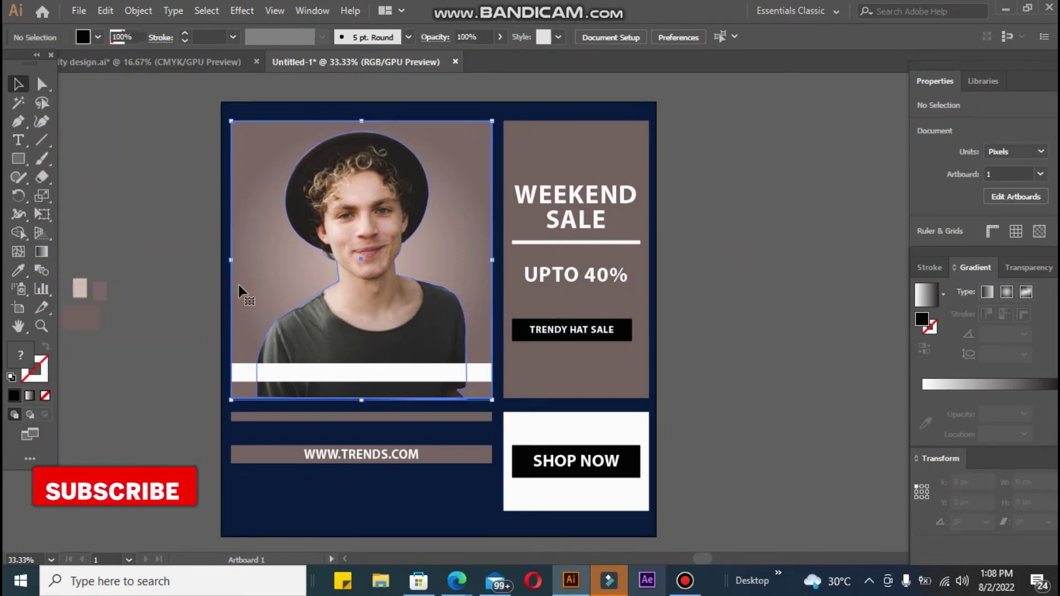
right_click(239, 286)
click(309, 416)
click(167, 360)
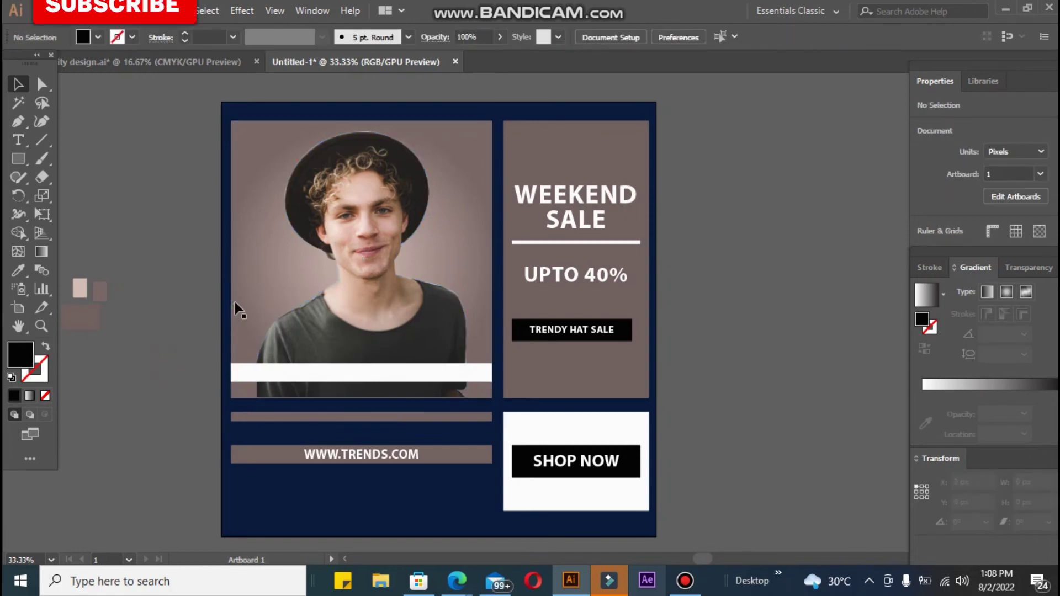
click(237, 308)
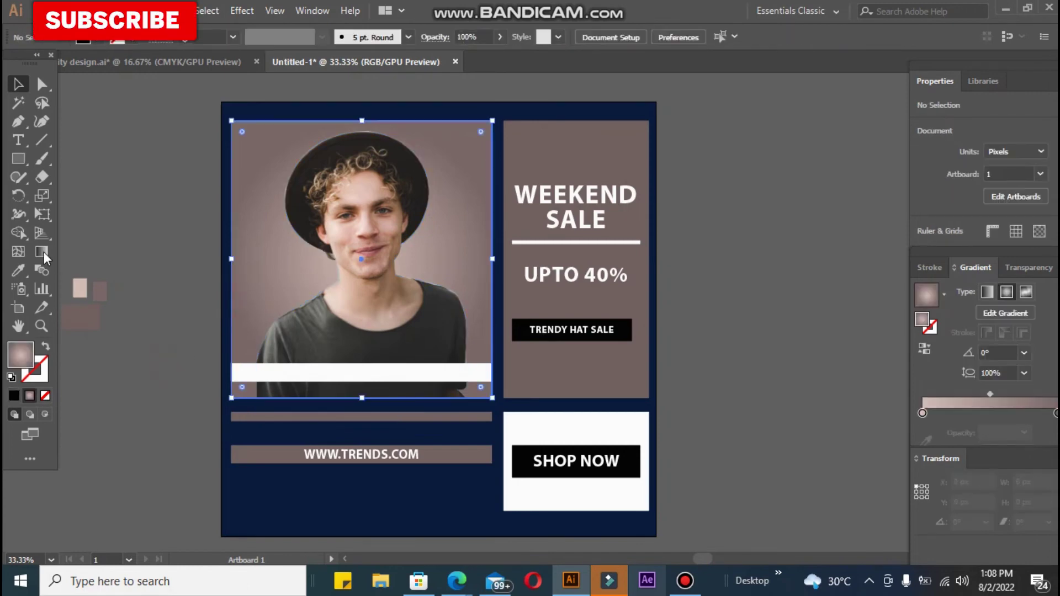
Open the centre gradient stop's colour settings and adjust its RGB blue and green levels
click(922, 413)
double_click(923, 412)
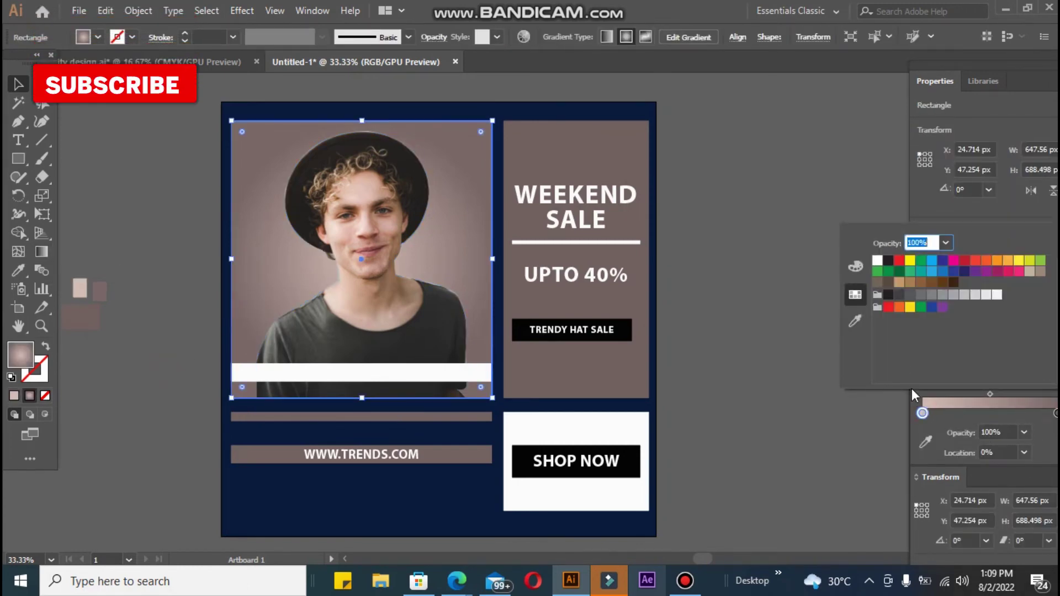
click(923, 414)
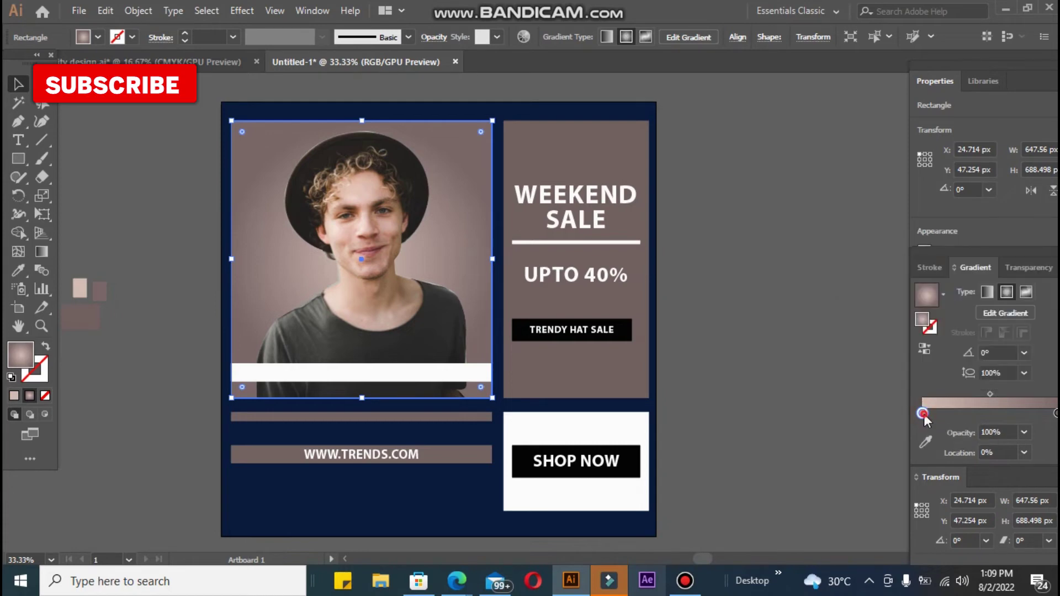
double_click(923, 414)
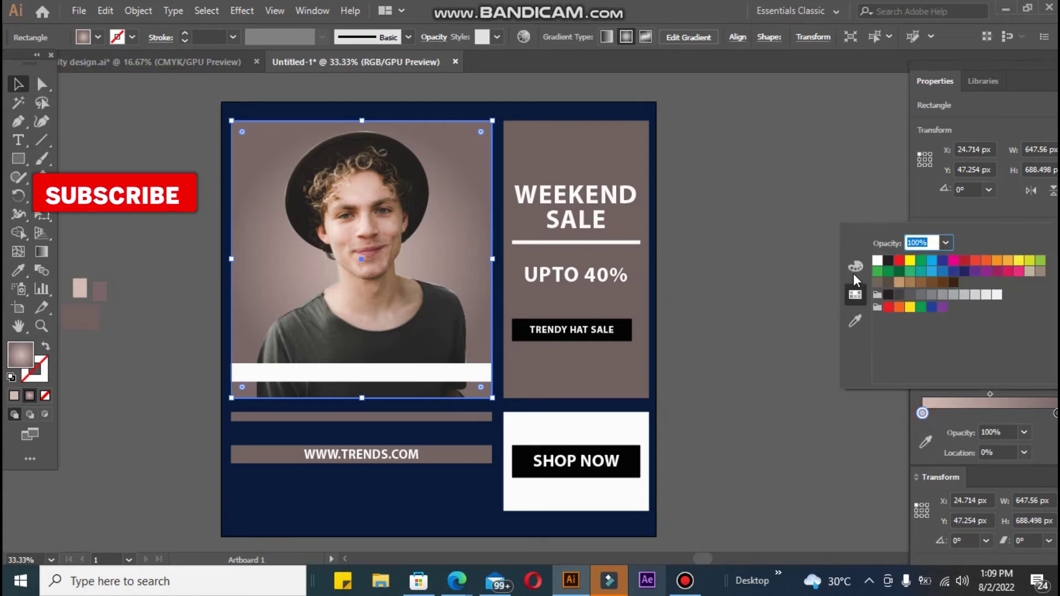
click(854, 296)
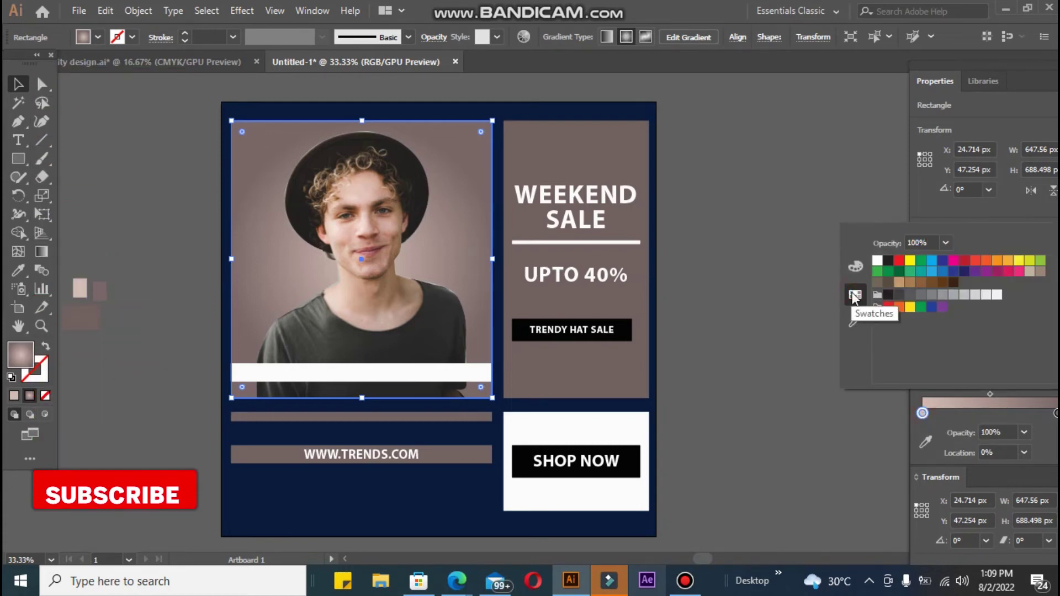
click(861, 269)
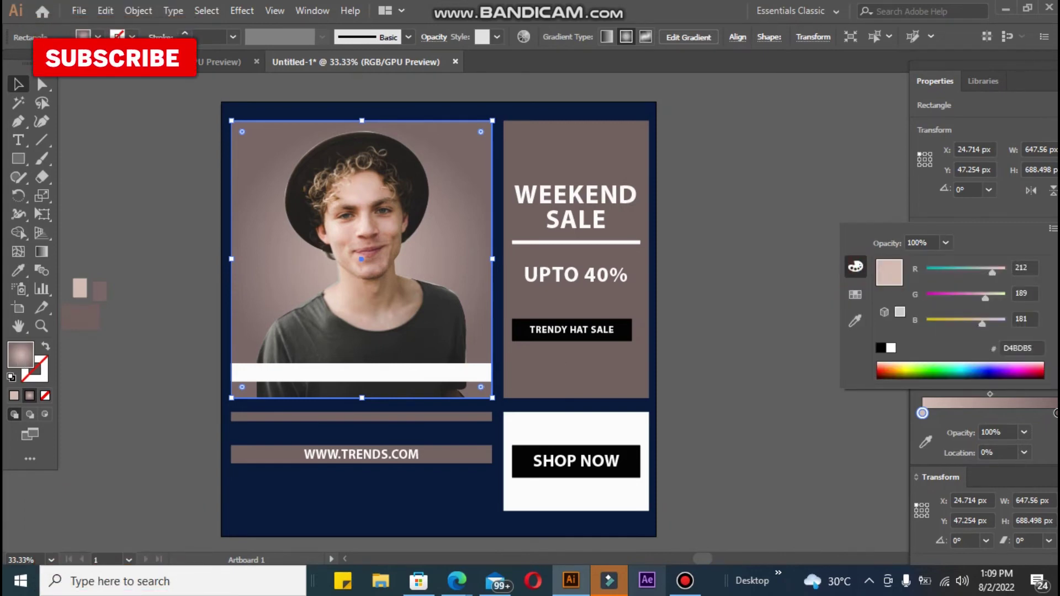
mouse_move(982, 324)
mouse_down()
mouse_move(963, 326)
mouse_move(1002, 322)
mouse_up()
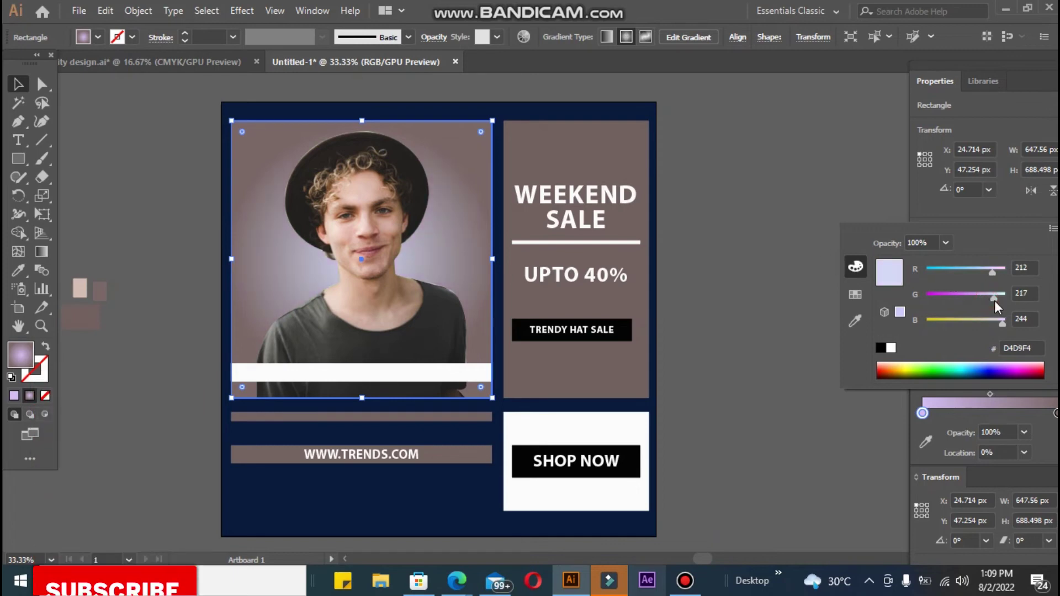
drag(985, 299, 985, 303)
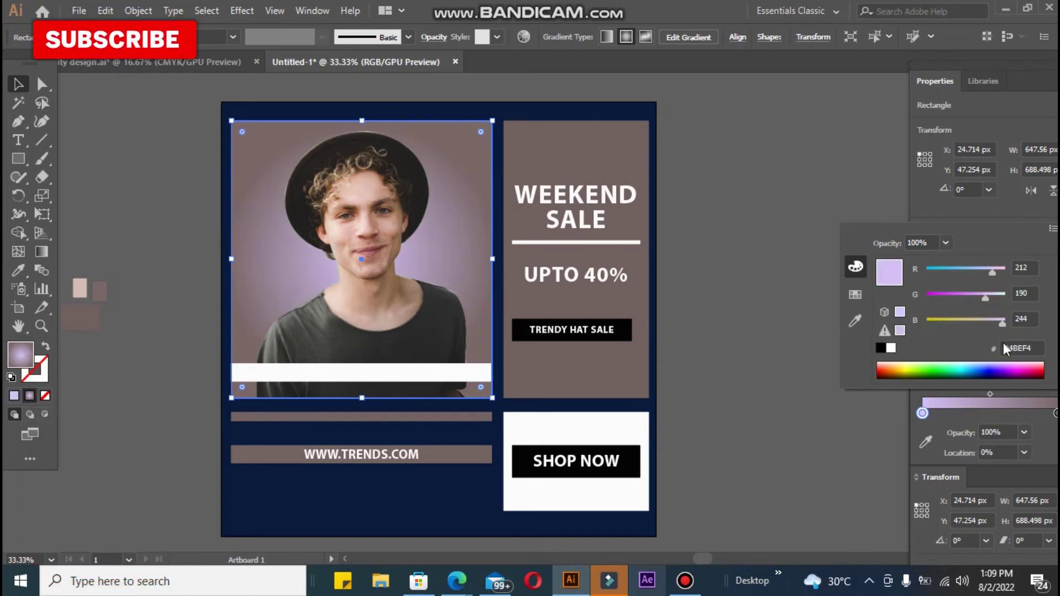
Try magenta, purple and yellow, then settle the gradient centre on pale cream FFE8BF
click(1025, 369)
click(1012, 364)
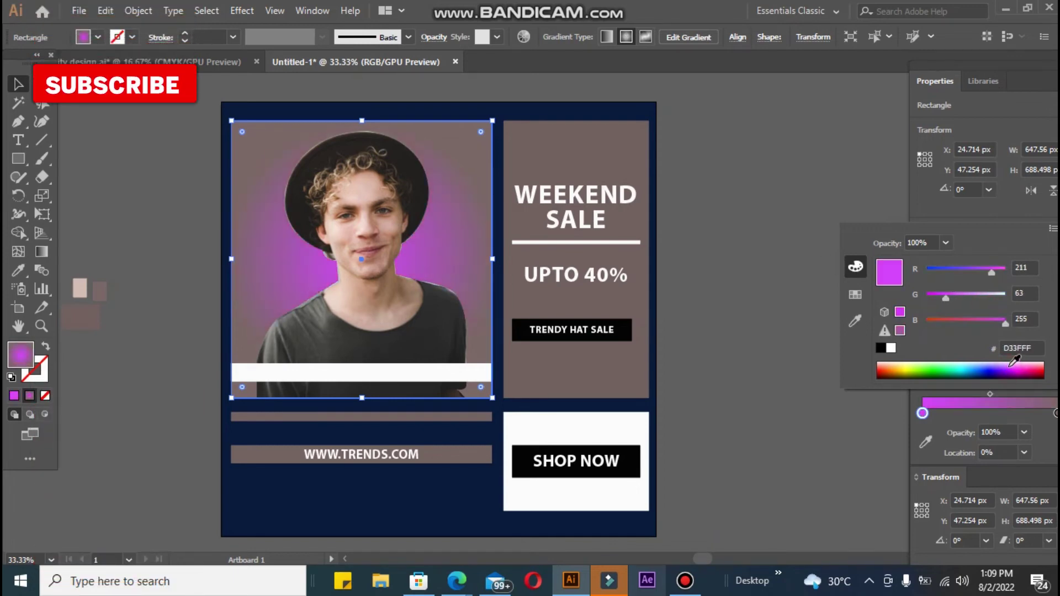
click(1003, 362)
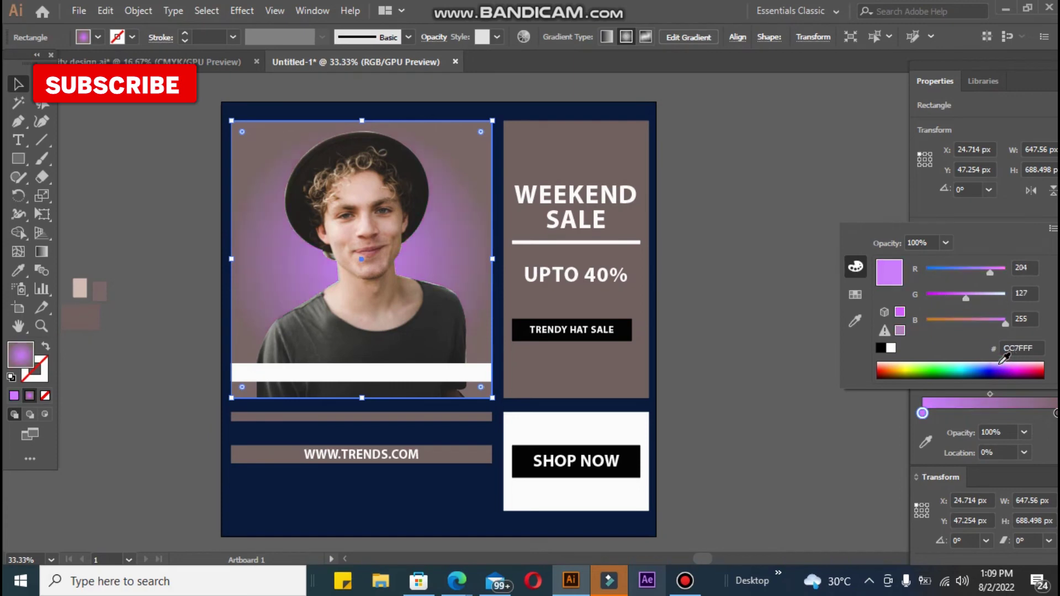
click(905, 364)
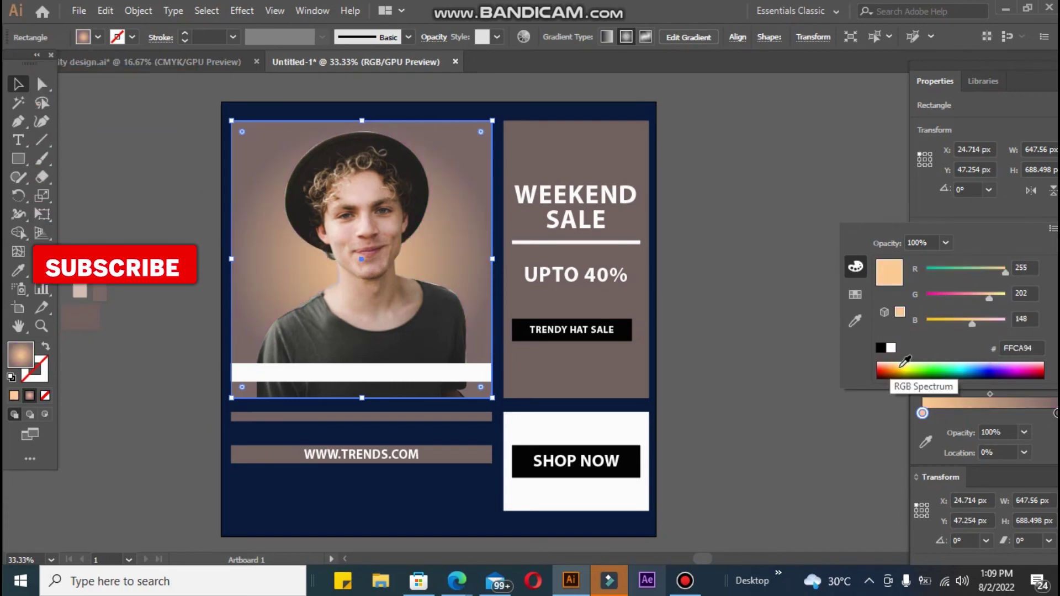
click(897, 363)
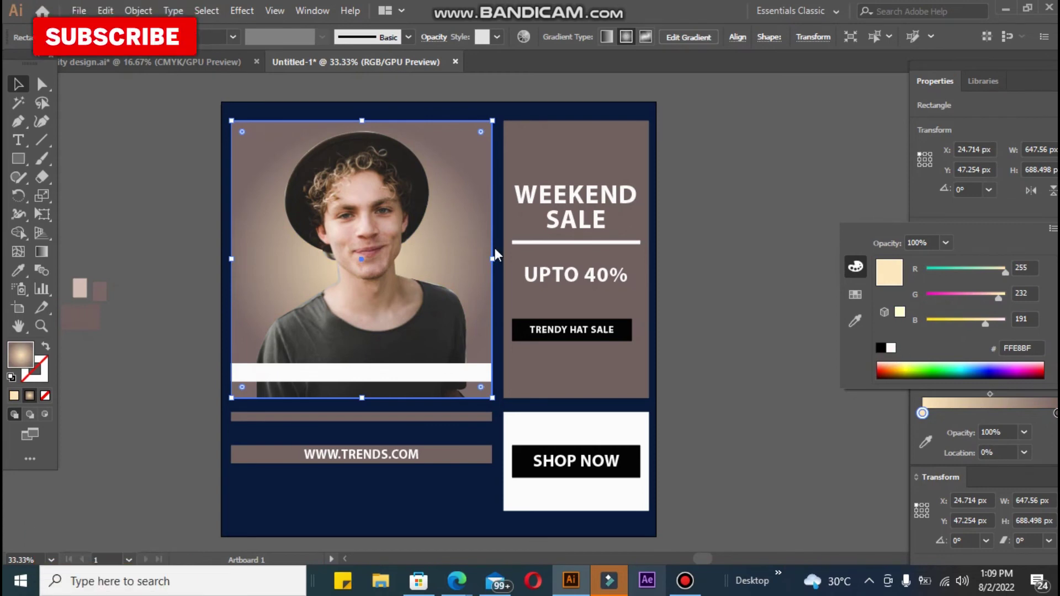
click(105, 152)
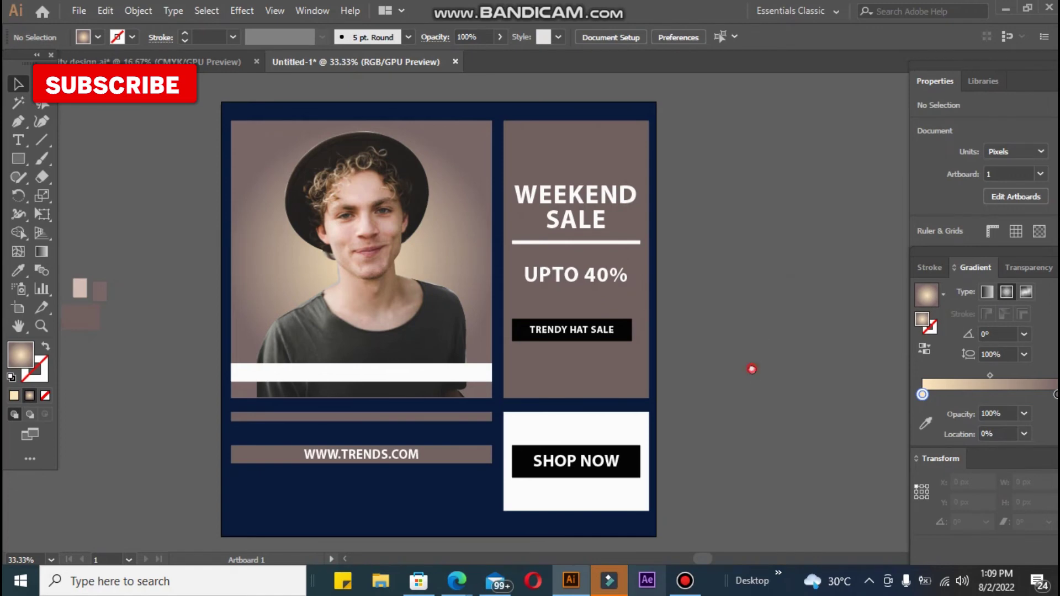
Select WEEKEND SALE, the divider, UPTO 40% and the TRENDY HAT SALE box together
drag(751, 368, 765, 338)
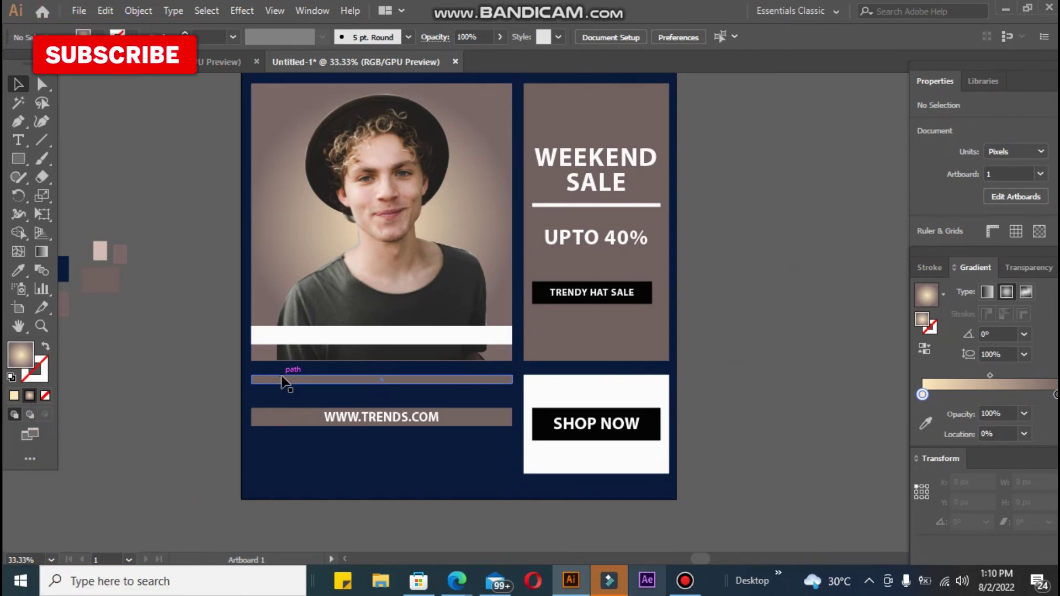
click(583, 204)
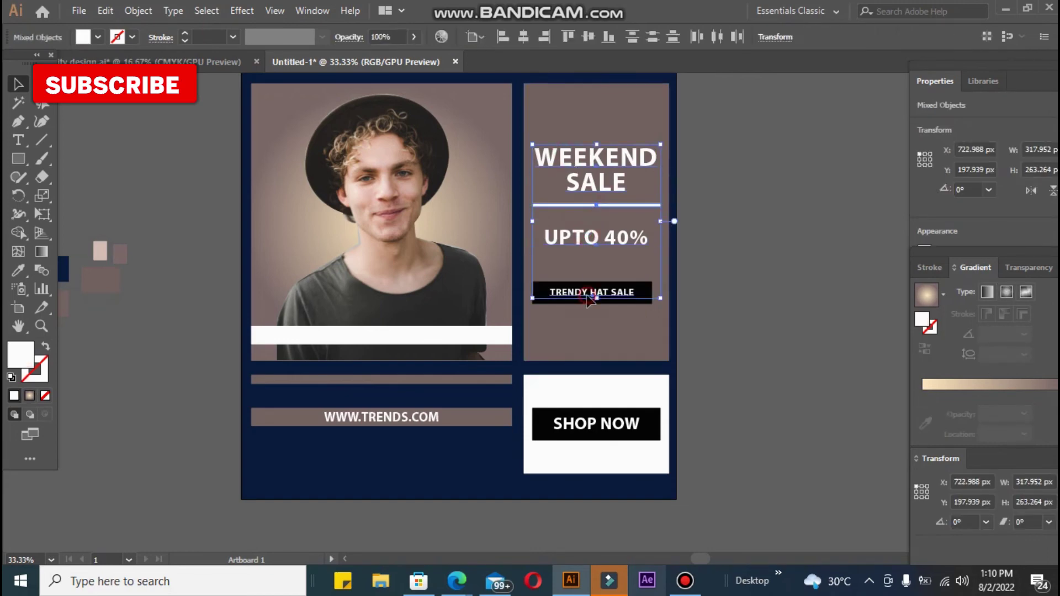
click(655, 319)
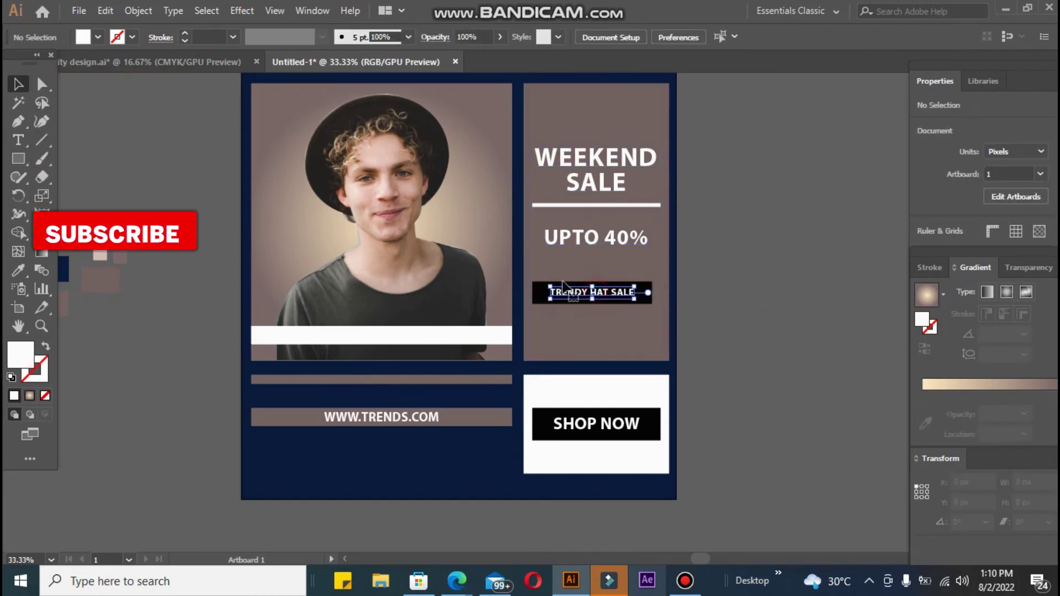
click(534, 284)
click(718, 292)
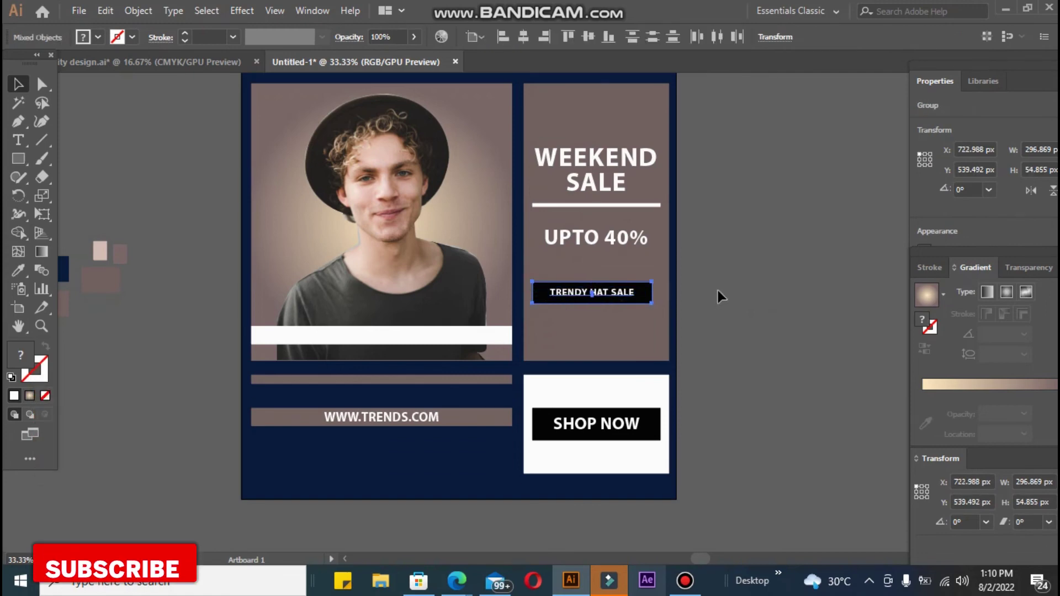
drag(717, 287, 610, 243)
shift+click(599, 205)
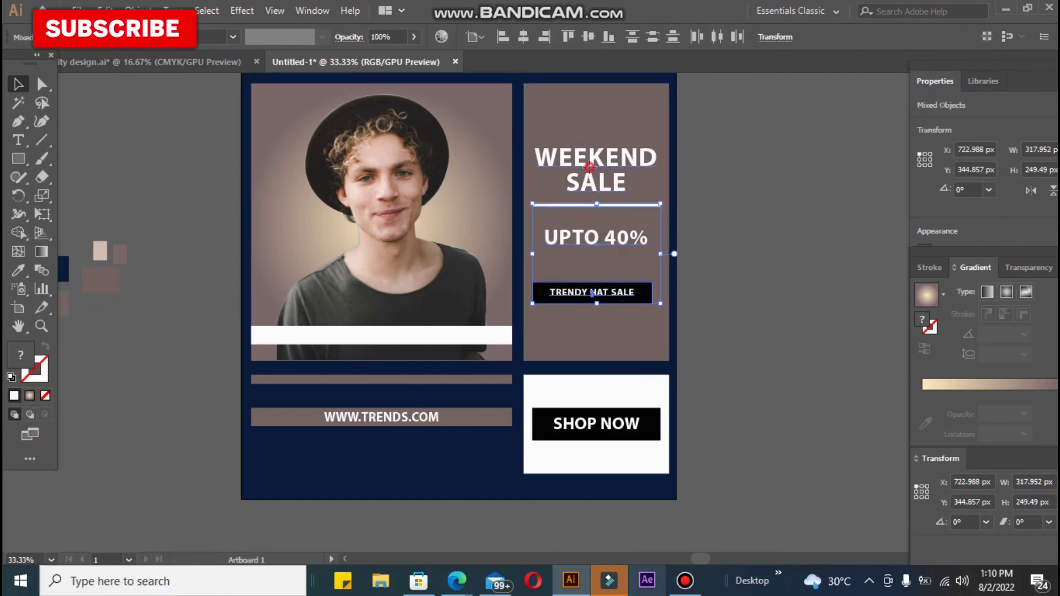
shift+click(589, 166)
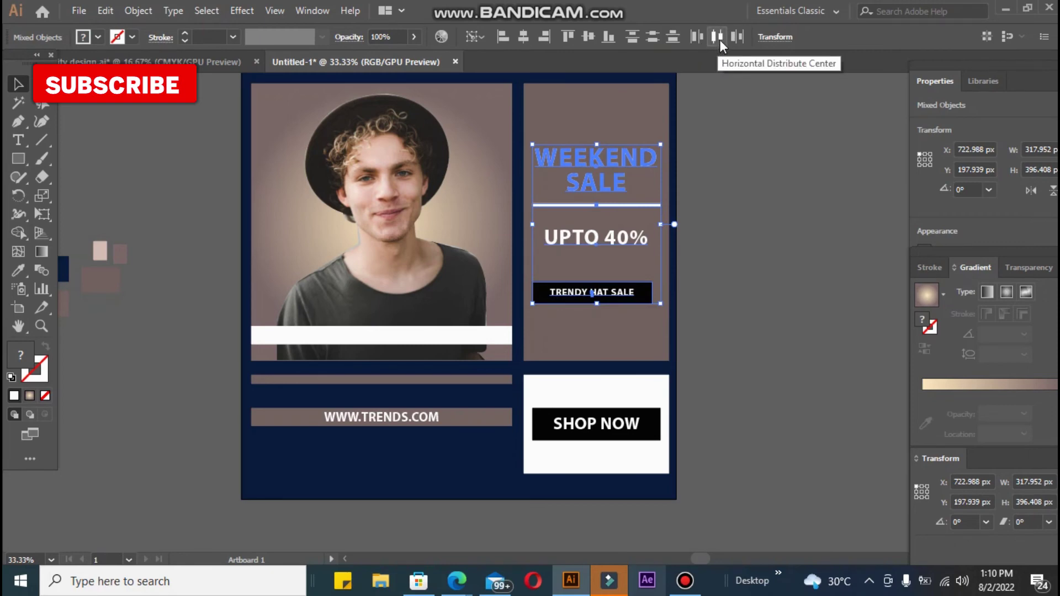
Horizontally centre the selected text block, undoing two trial distribute options first
click(654, 42)
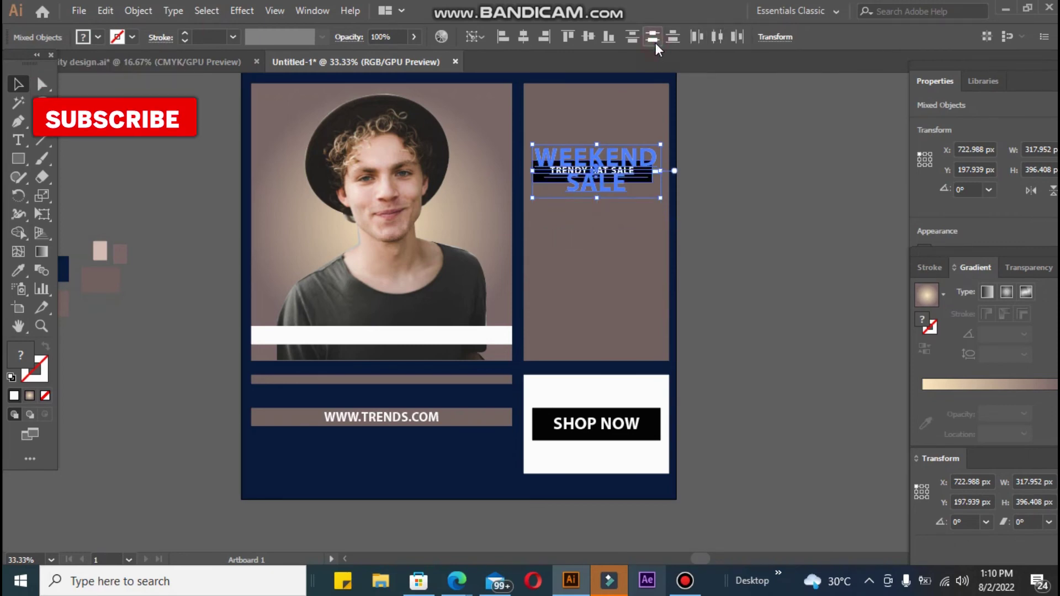
key(ctrl+z)
click(717, 38)
key(ctrl+z)
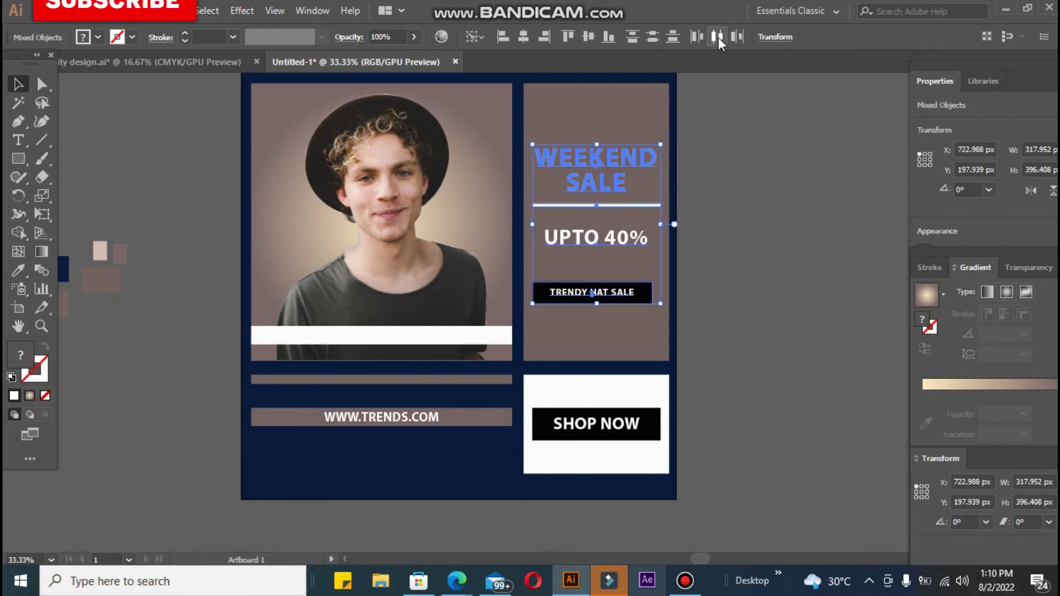
click(717, 38)
Try vertically centring the text on the taupe panel as key object, then undo it
click(757, 224)
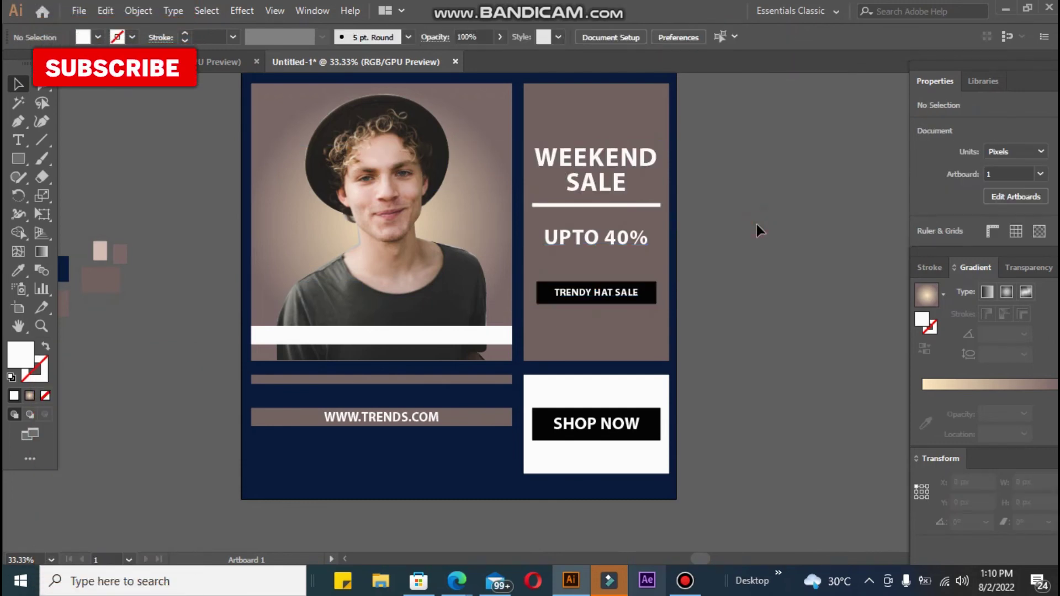
click(604, 185)
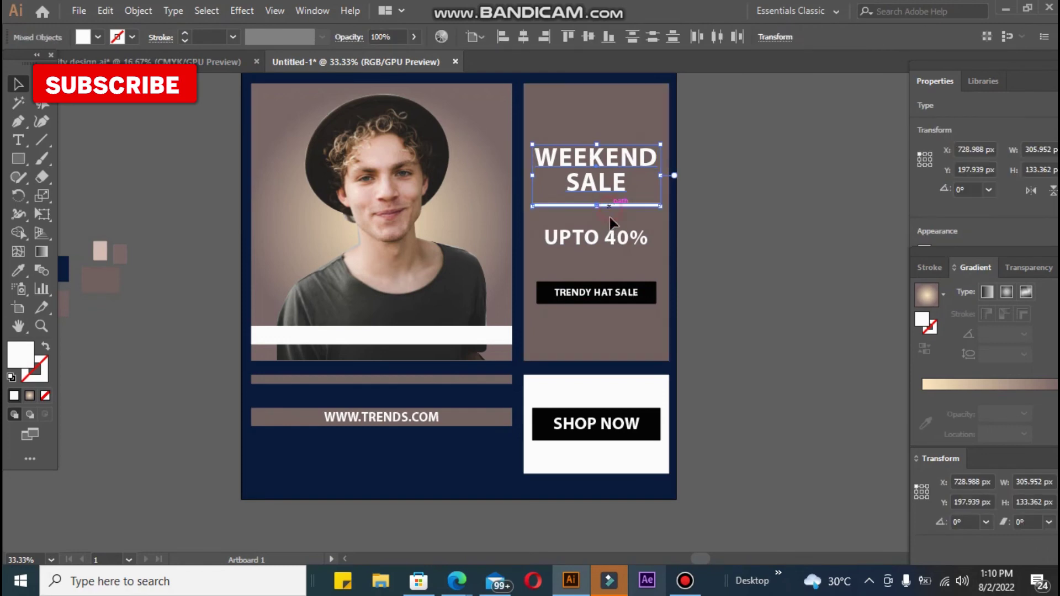
click(584, 90)
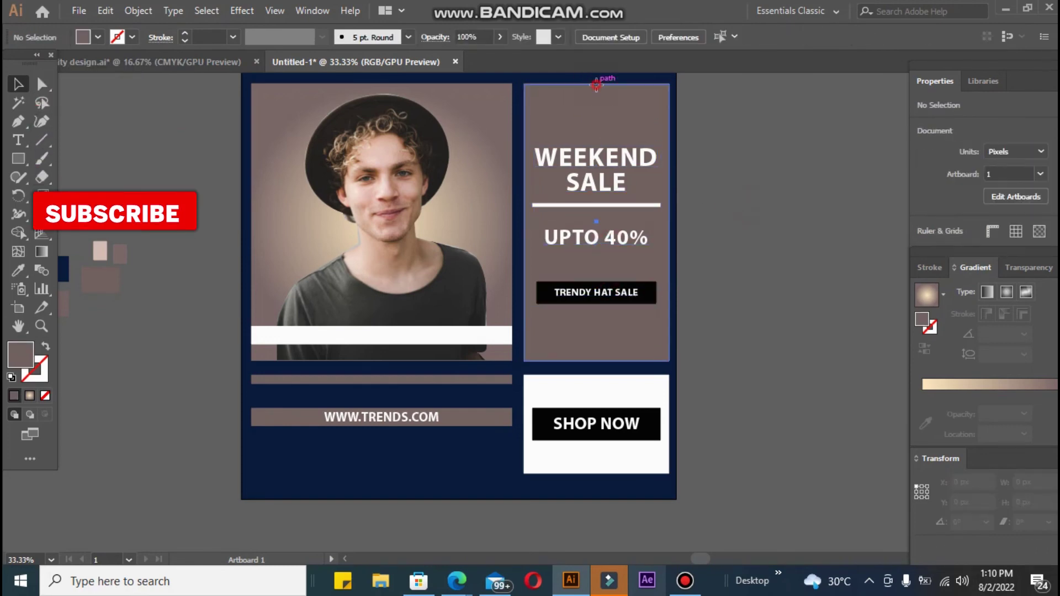
drag(716, 200, 629, 209)
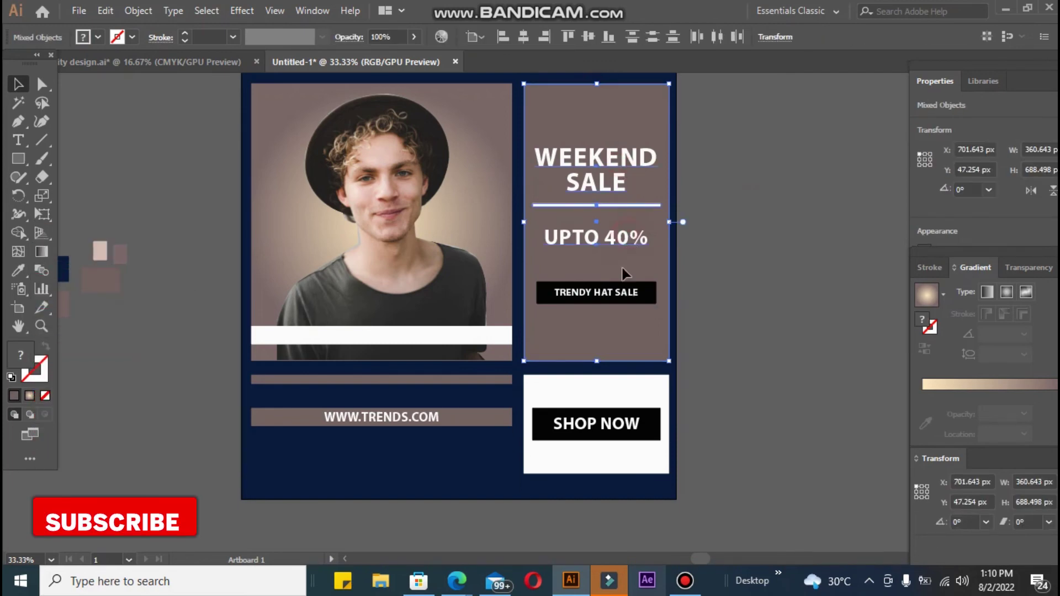
click(612, 90)
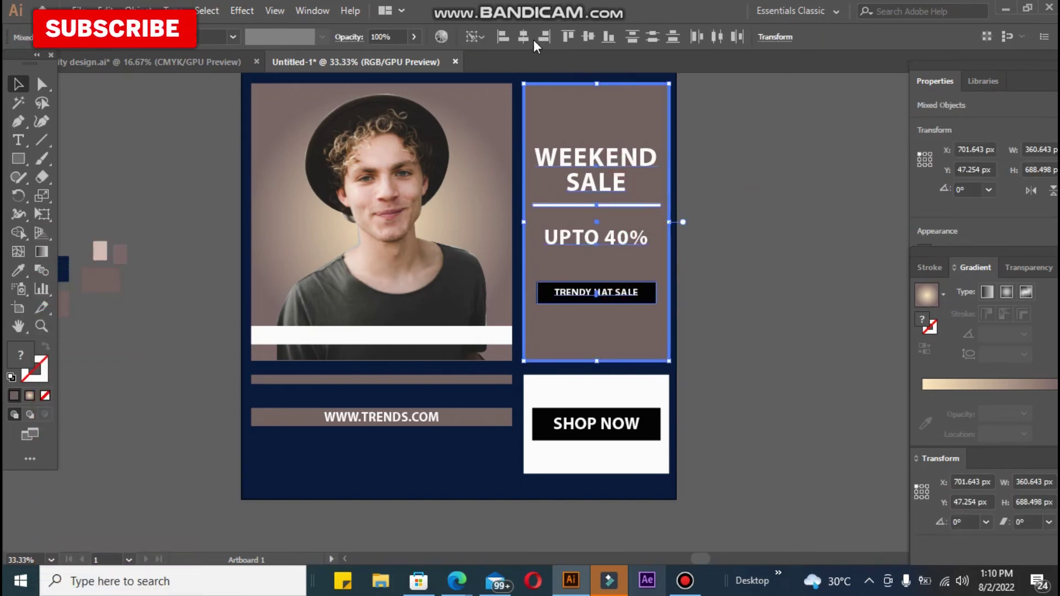
click(585, 40)
key(ctrl+z)
click(743, 249)
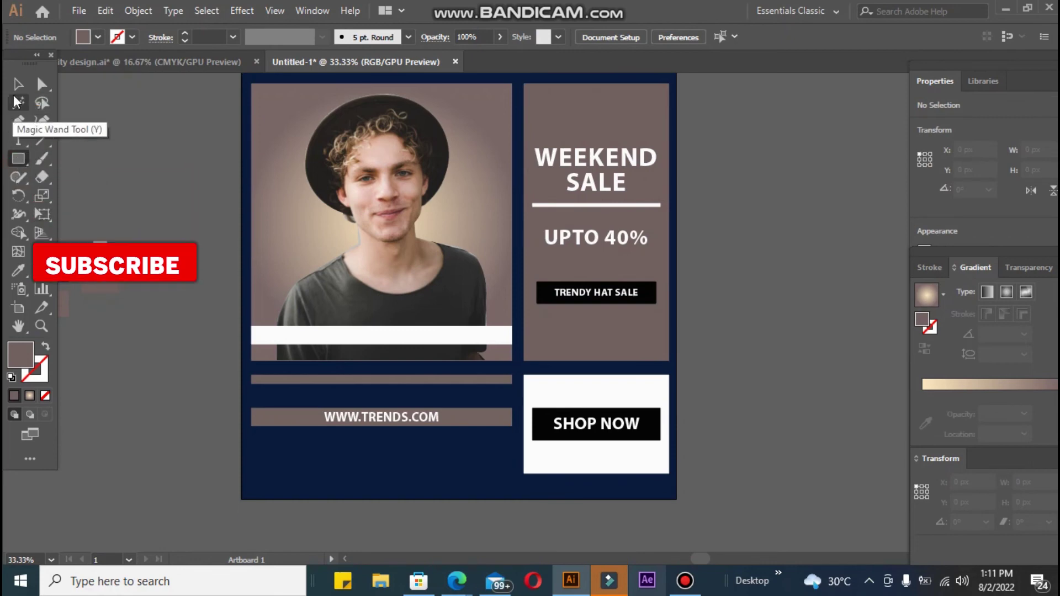
Copy the thin brown bar into the footer, narrowing the lowest copy to about 289 px and raising it slightly
mouse_move(283, 381)
mouse_down()
mouse_move(286, 469)
mouse_move(268, 467)
mouse_move(296, 468)
mouse_move(267, 461)
mouse_up()
click(306, 446)
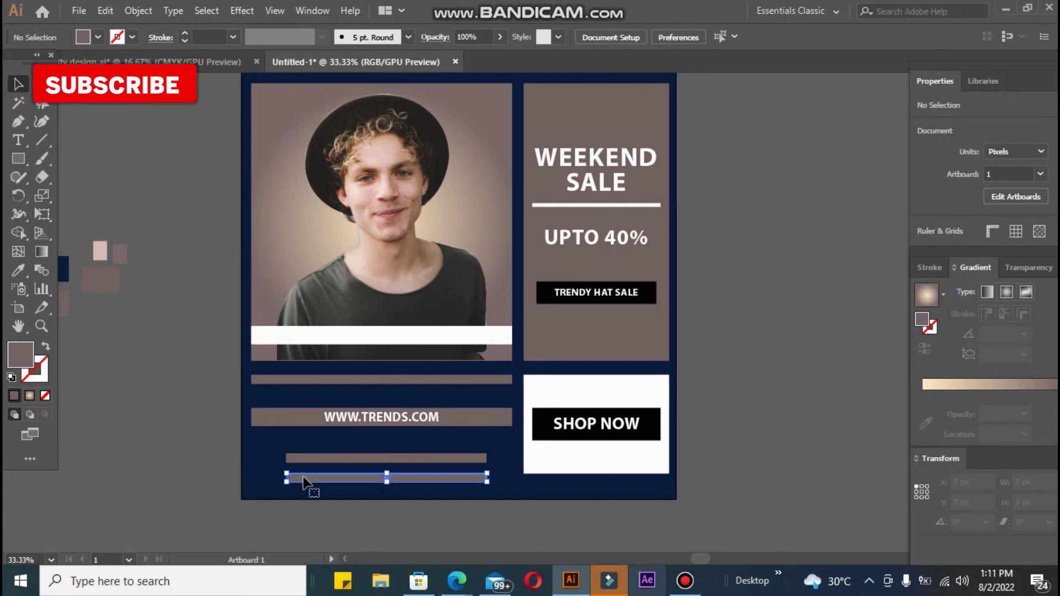
click(303, 482)
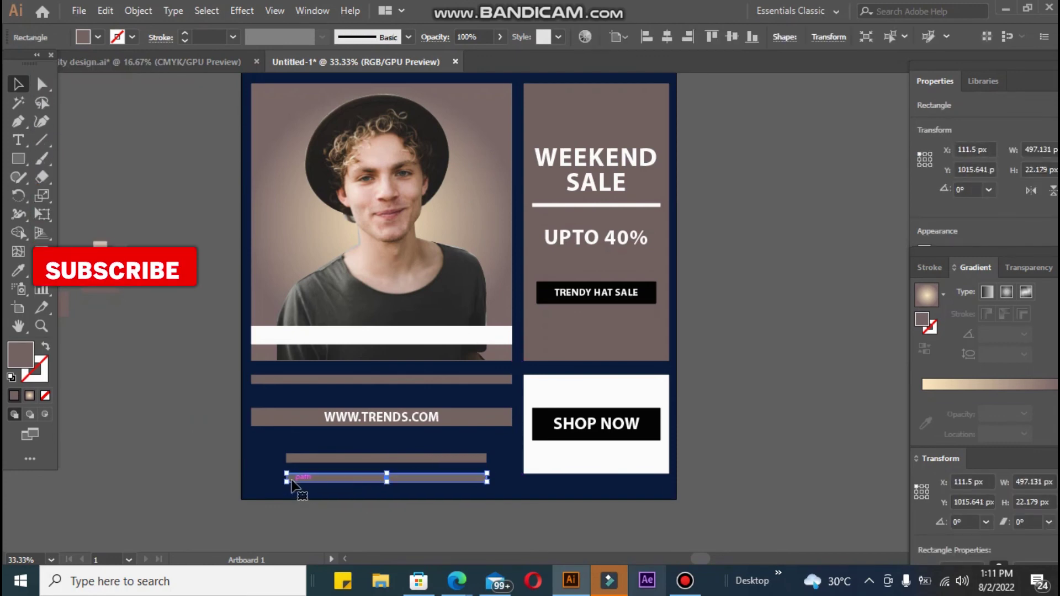
drag(291, 481, 325, 477)
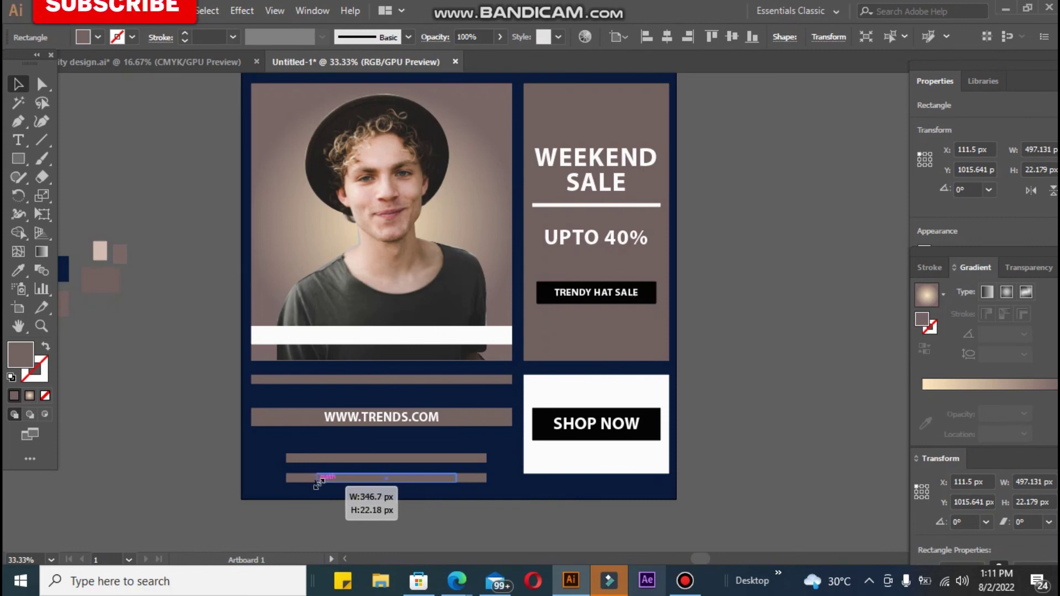
drag(318, 483, 328, 478)
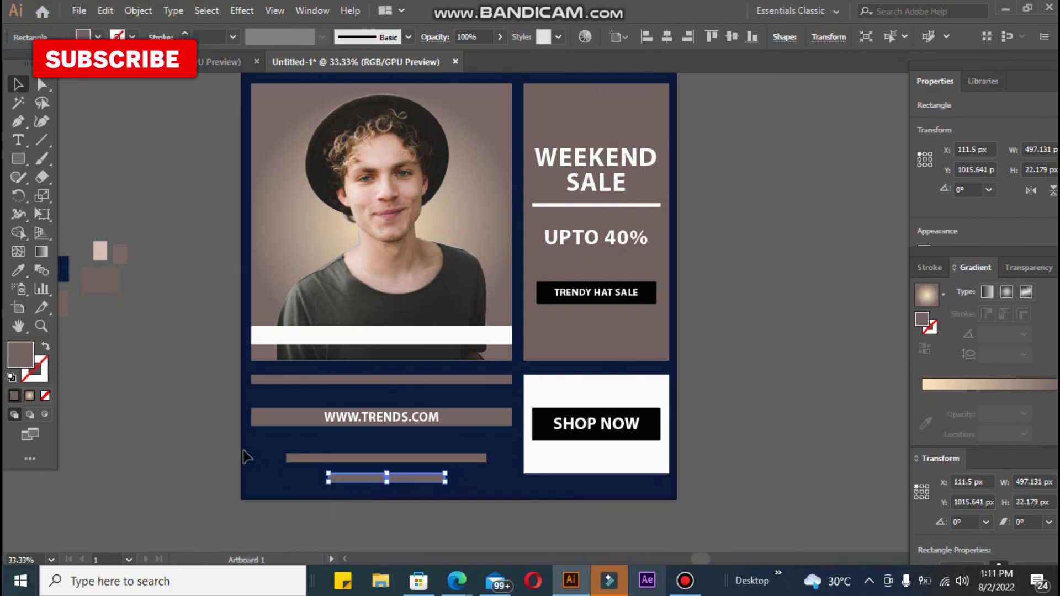
click(210, 440)
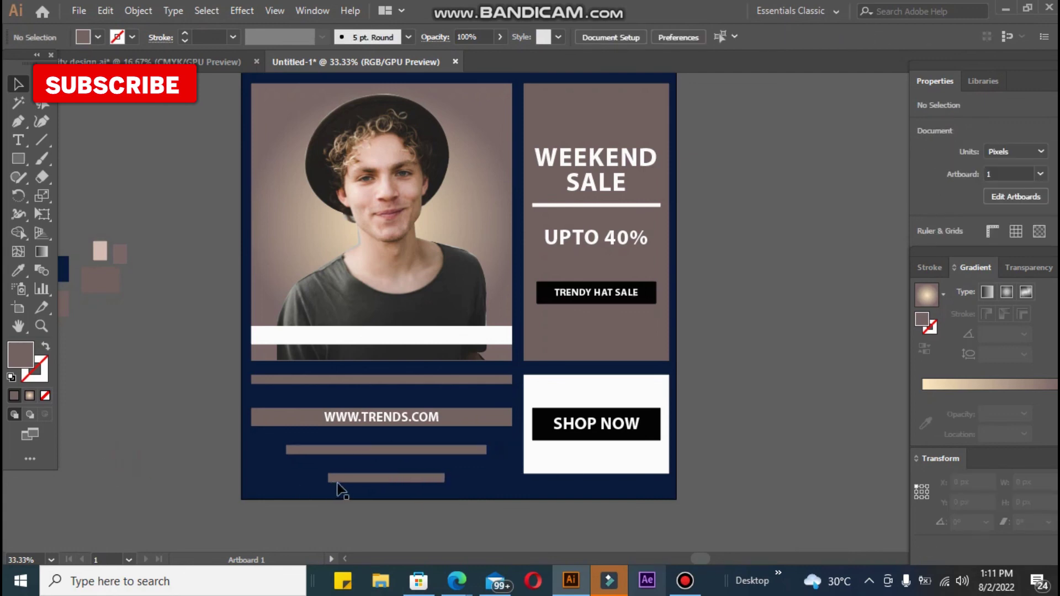
drag(341, 479, 363, 476)
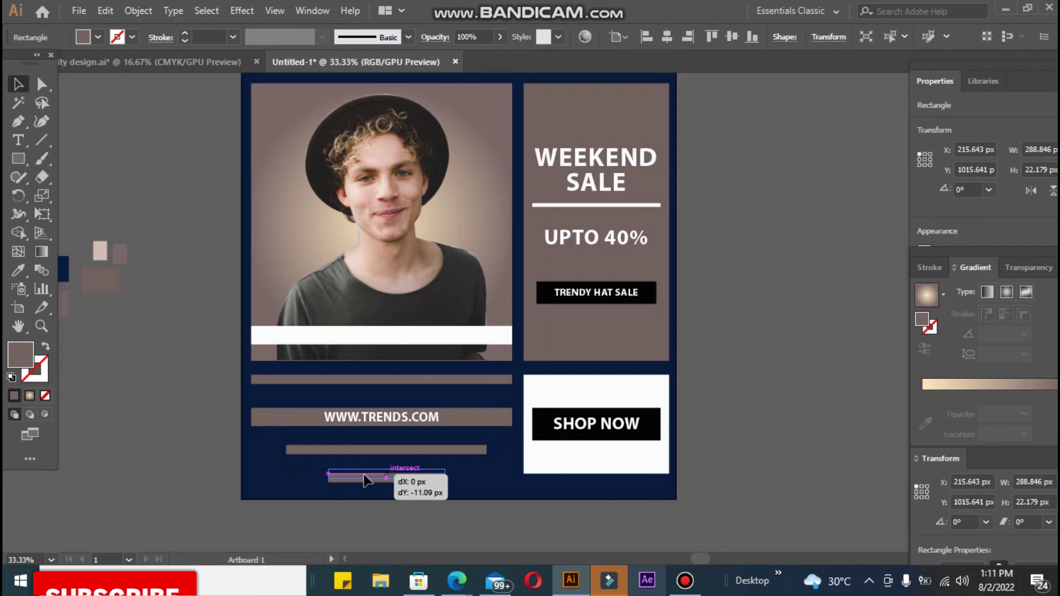
click(221, 470)
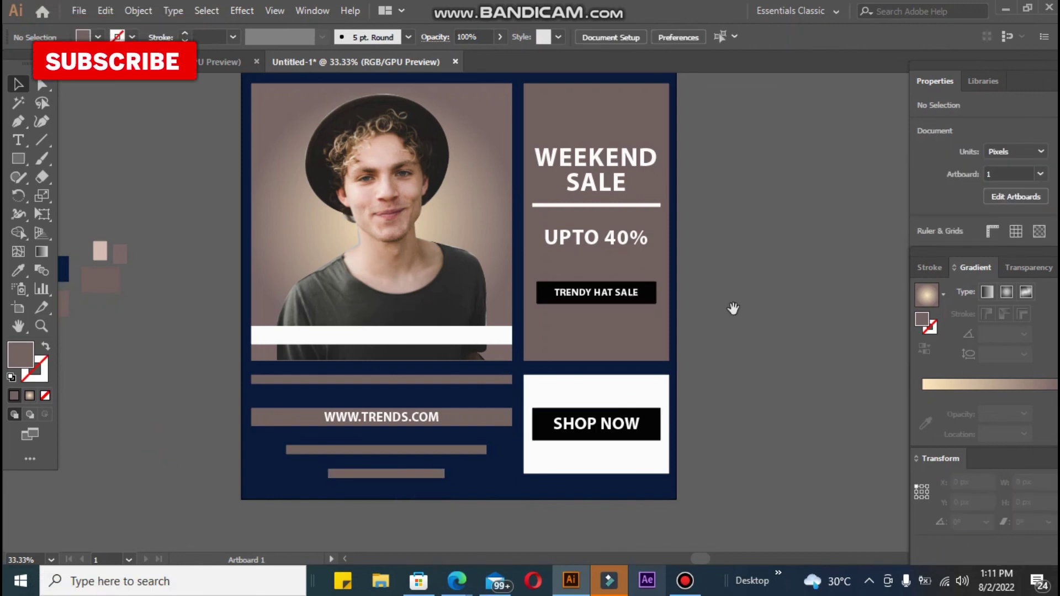
drag(733, 308, 738, 343)
Write LOGO HERE on two lines and shrink it to about 19 pt
click(175, 164)
text(LO)
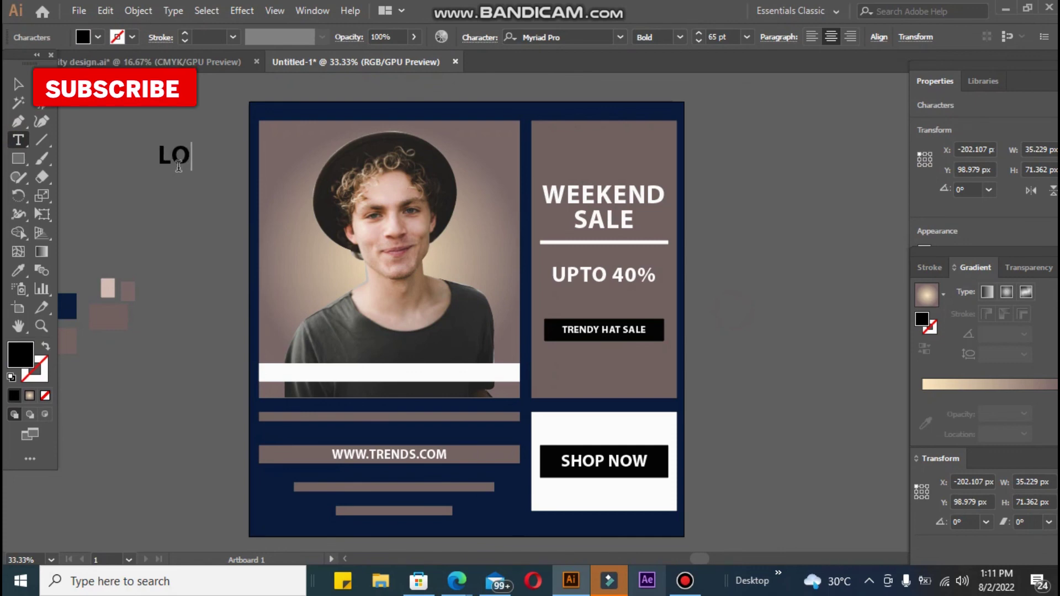
text(GO)
key(Return)
text(HERE)
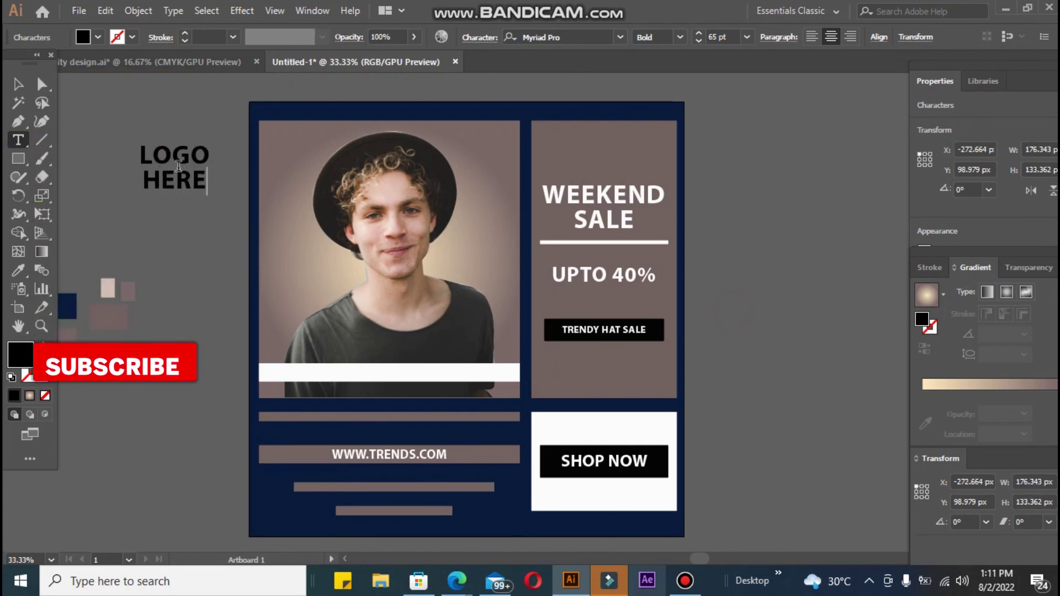
click(18, 84)
drag(214, 196, 159, 162)
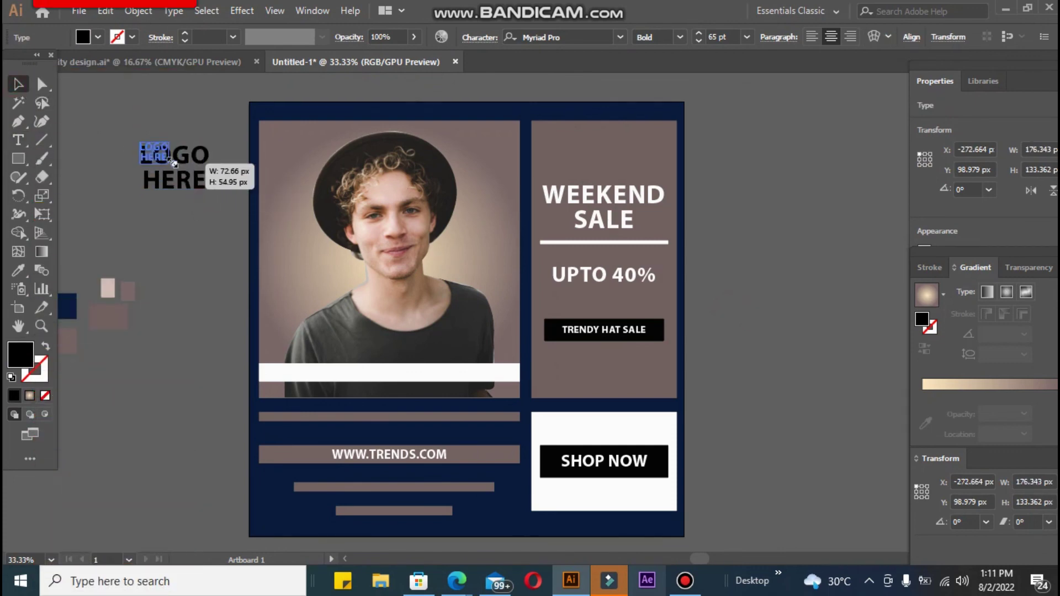
Make LOGO HERE white and place it in the poster's top-right corner
click(18, 270)
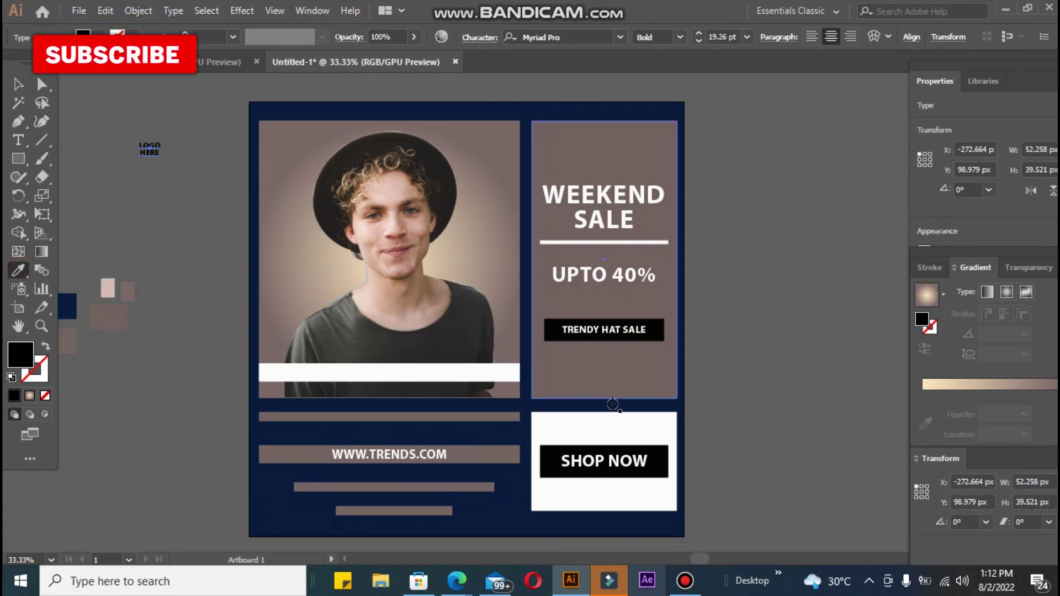
click(643, 433)
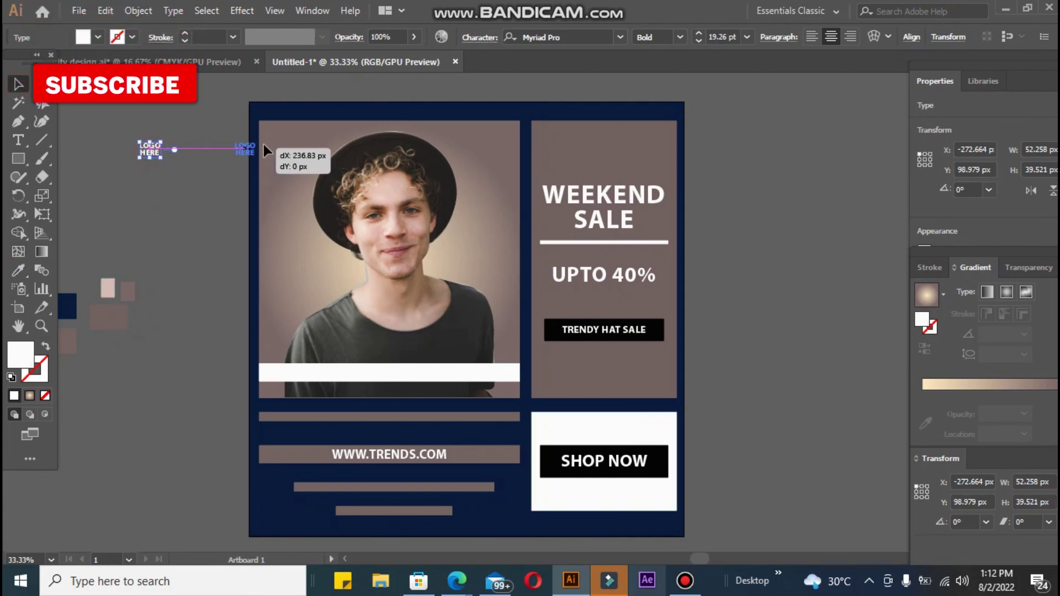
drag(271, 114, 285, 124)
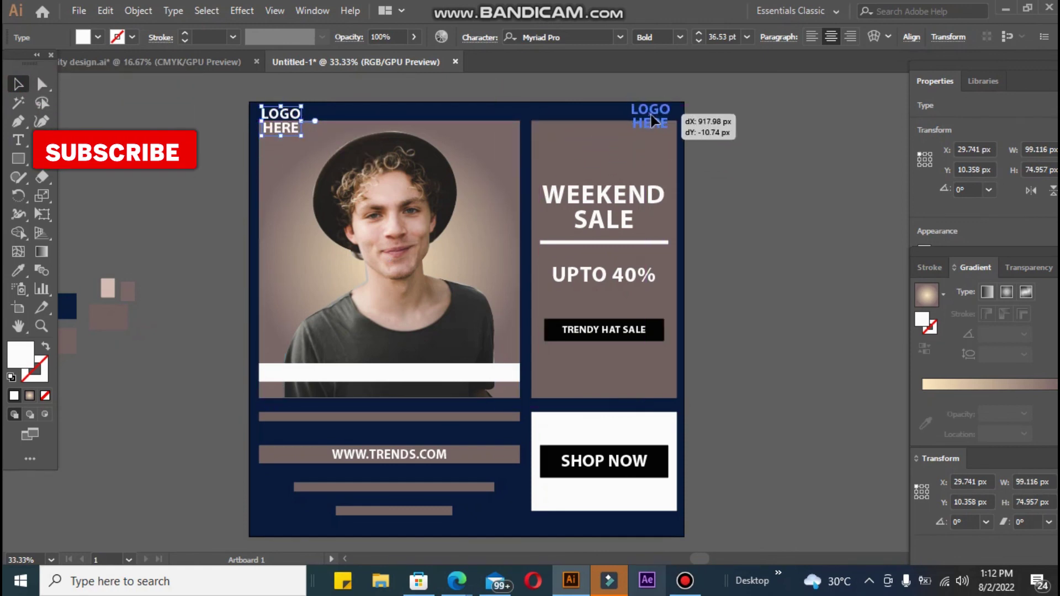
drag(661, 117, 657, 120)
click(774, 171)
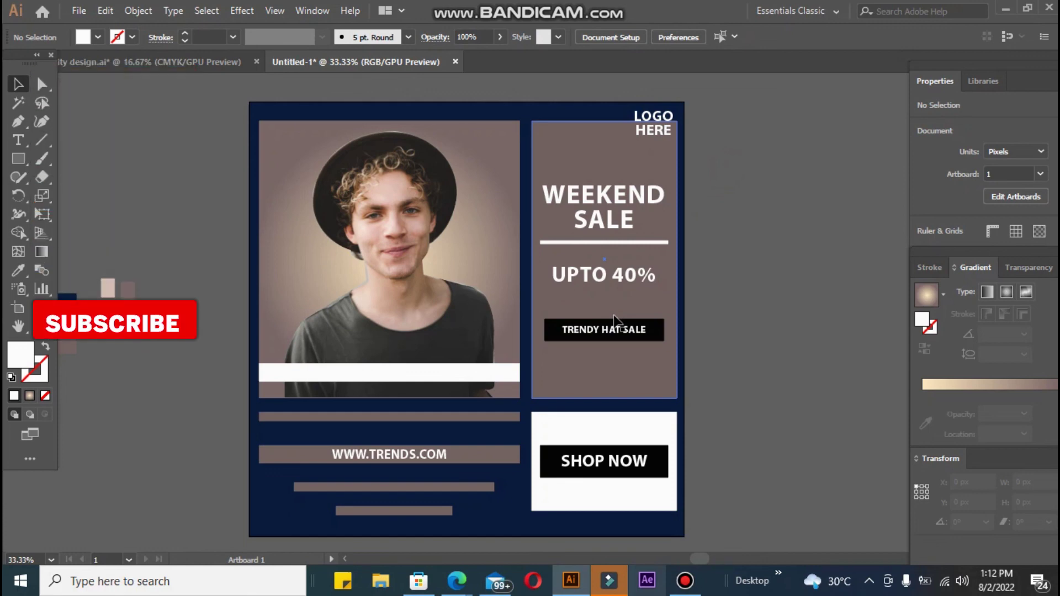
click(18, 159)
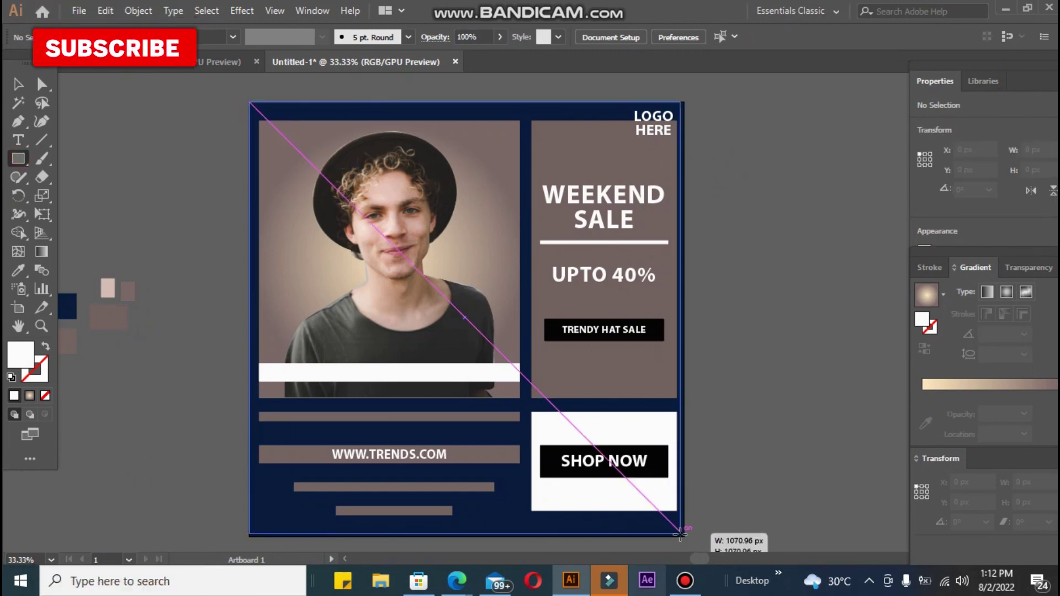
Draw an artboard-sized rectangle and clip all the poster artwork to it with Make Clipping Mask
drag(399, 258, 684, 536)
key(ctrl+y)
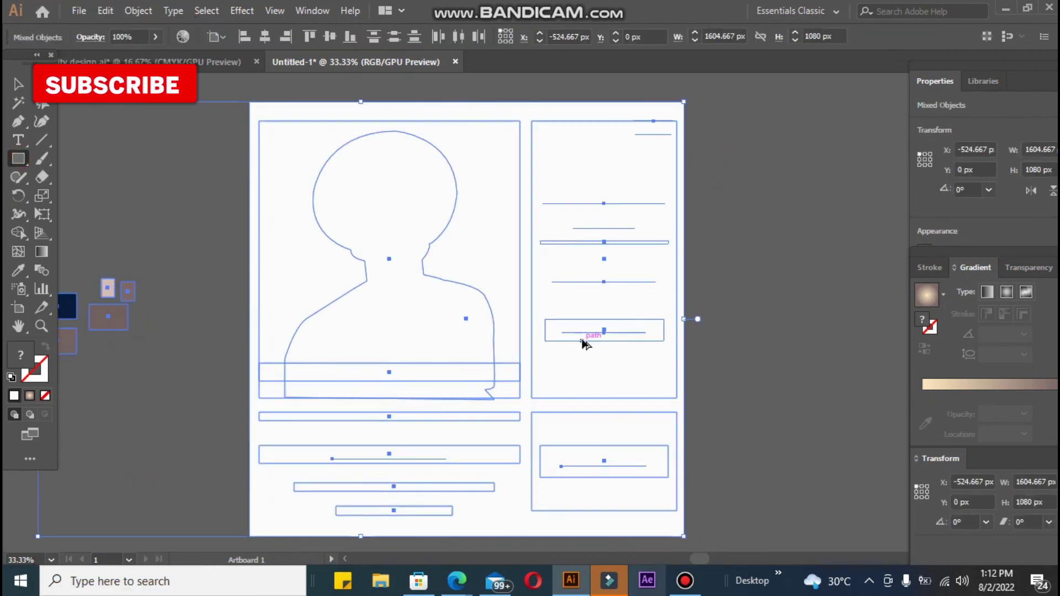
key(ctrl+y)
key(ctrl+a)
key(ctrl+y)
right_click(558, 322)
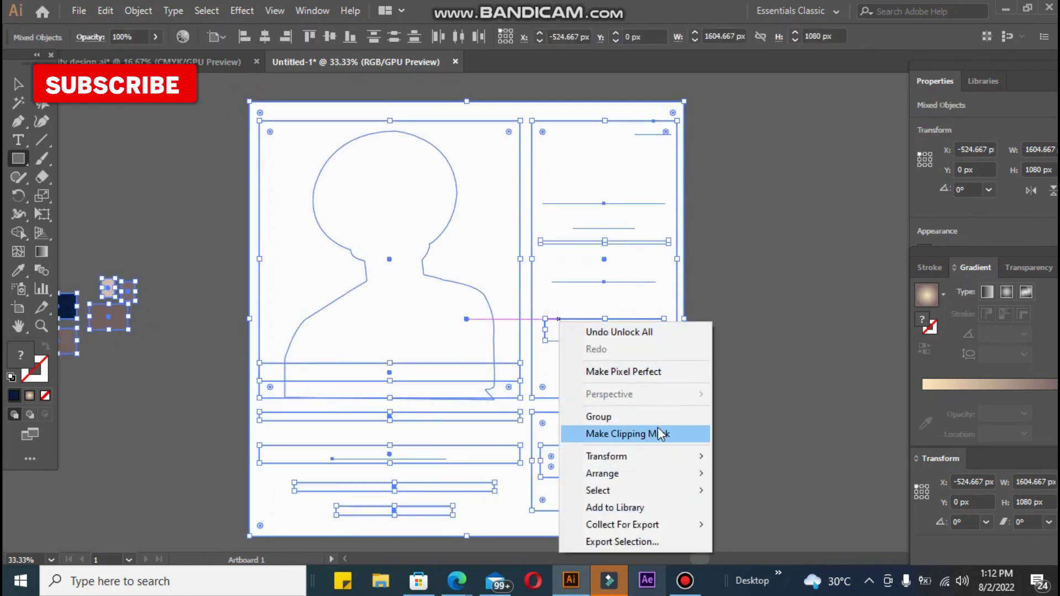
click(653, 435)
key(ctrl+y)
click(19, 84)
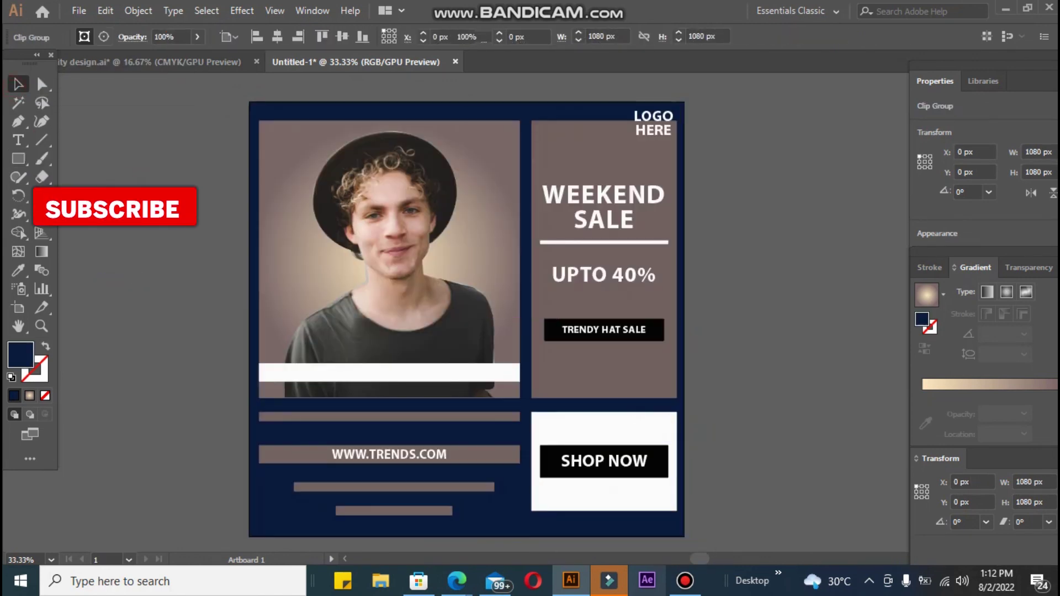
click(204, 298)
drag(208, 316, 199, 269)
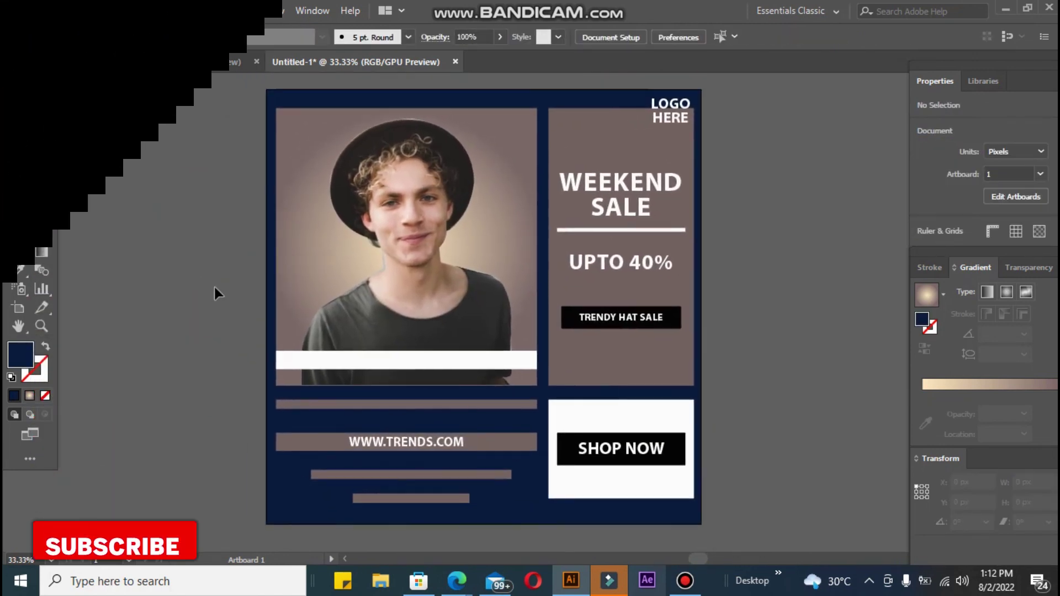